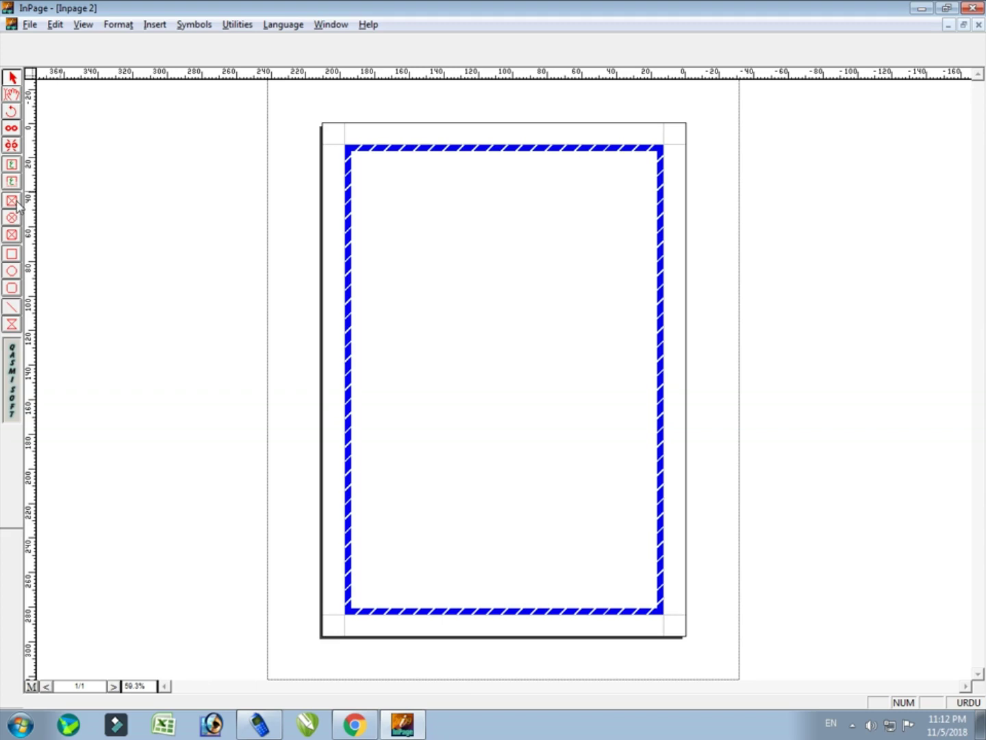
# Draw a rectangular picture frame at the page's top left
pyautogui.click(12, 200)
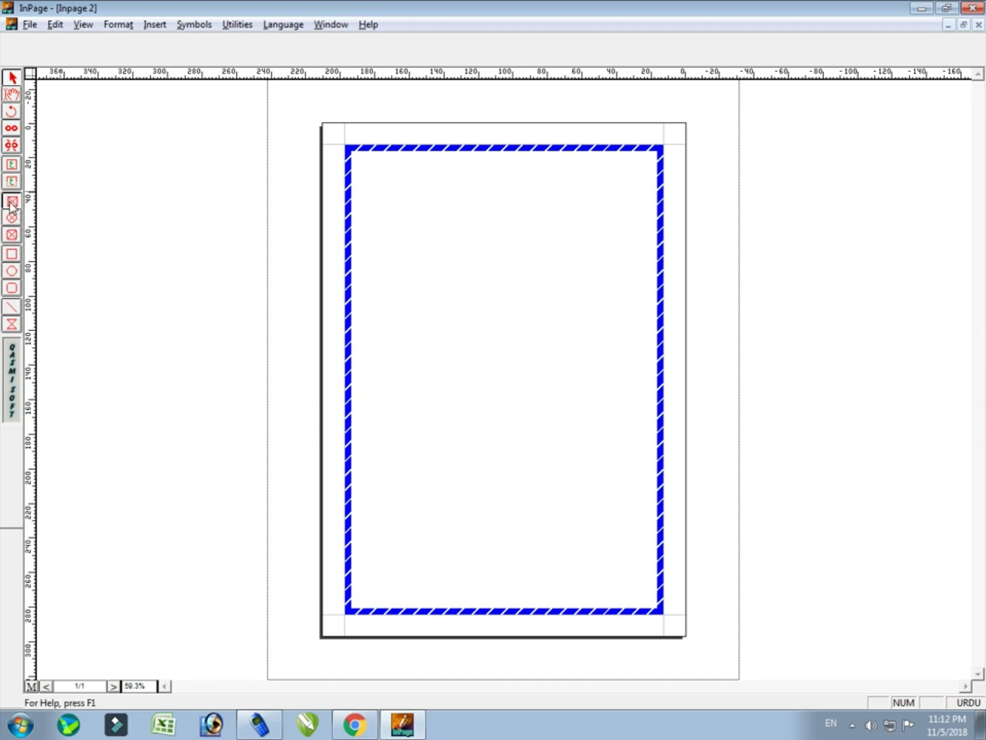
pyautogui.click(371, 164)
pyautogui.moveTo(388, 189); pyautogui.dragTo(458, 276)
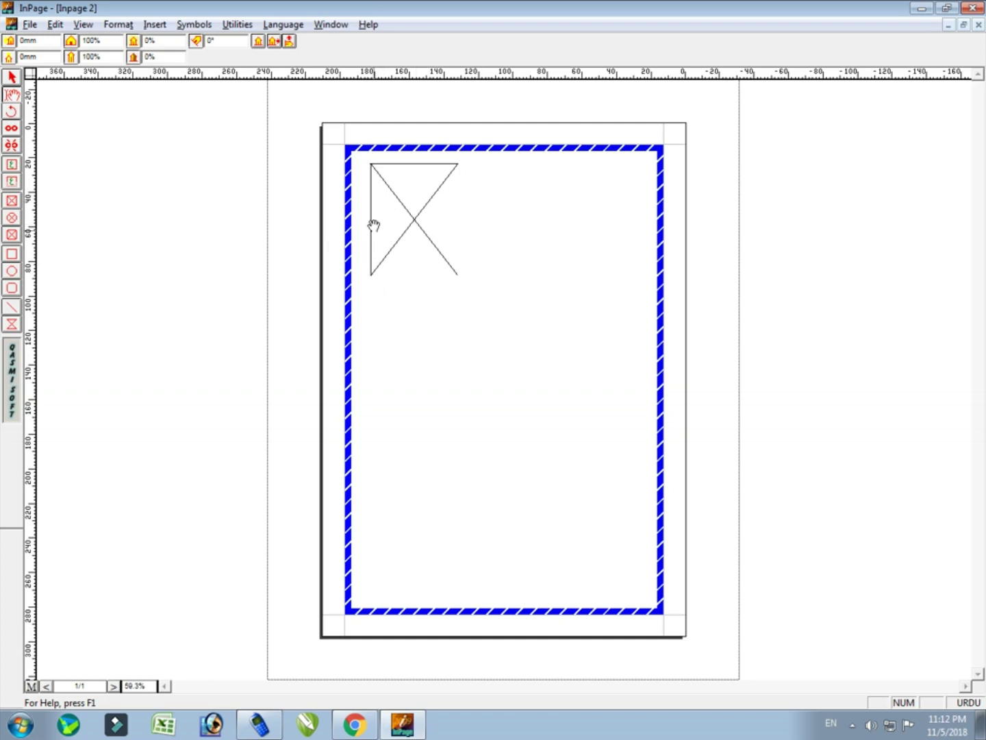
# Add an elliptical frame beside it and a rounded-rectangle frame below, then select the top-left frame
pyautogui.click(12, 218)
pyautogui.moveTo(501, 186)
pyautogui.mouseDown()
pyautogui.moveTo(568, 258)
pyautogui.moveTo(597, 315)
pyautogui.moveTo(612, 314)
pyautogui.mouseUp()
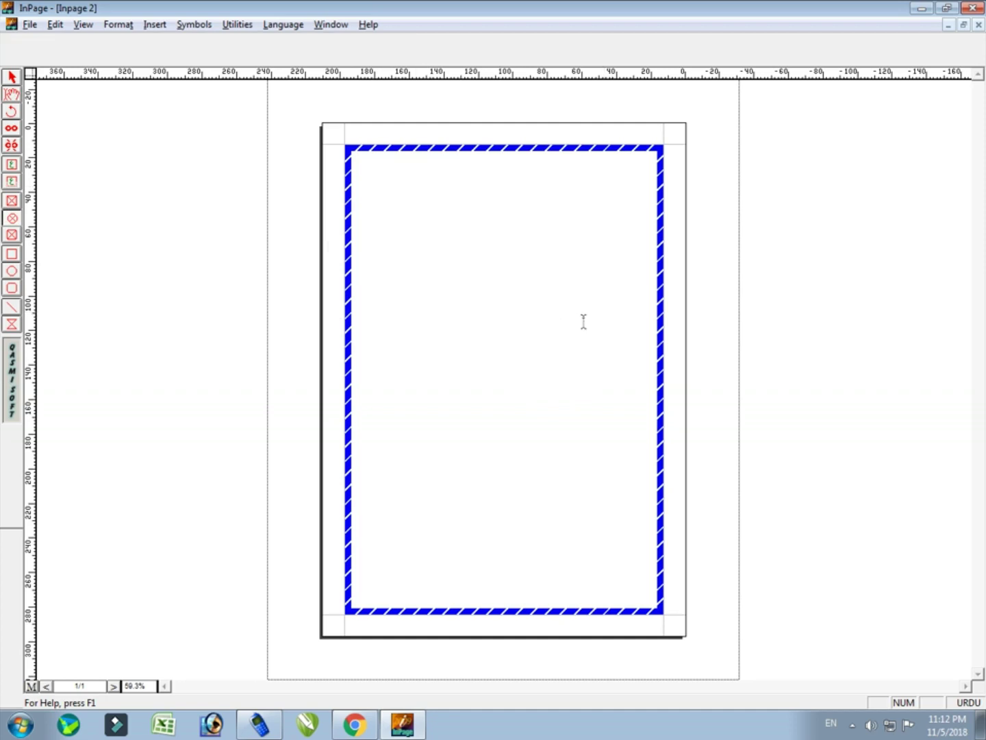
pyautogui.click(11, 236)
pyautogui.moveTo(420, 315); pyautogui.dragTo(532, 465)
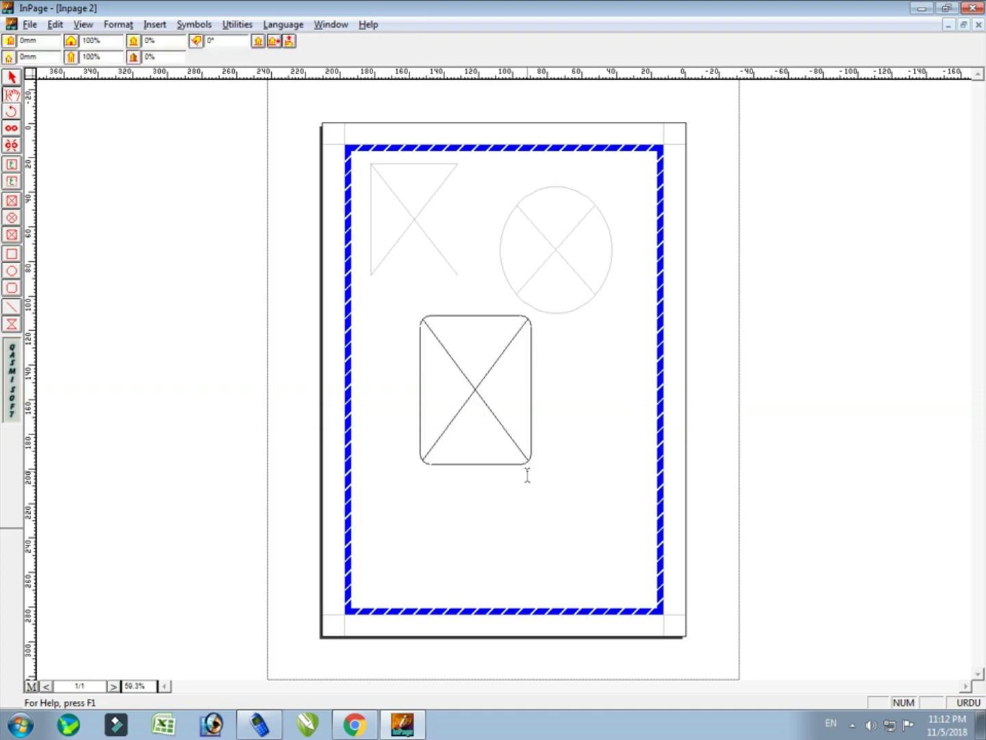
pyautogui.click(12, 93)
pyautogui.click(432, 218)
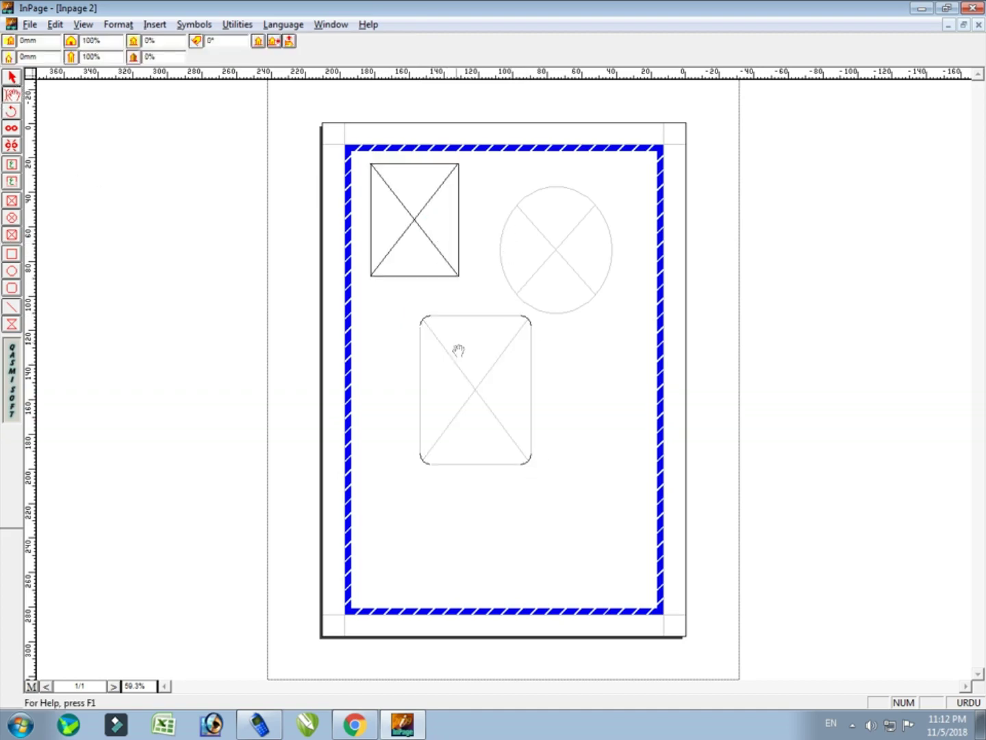
# Import the Desktop photo 0 (12) into the top-left rectangular frame
pyautogui.rightClick(425, 202)
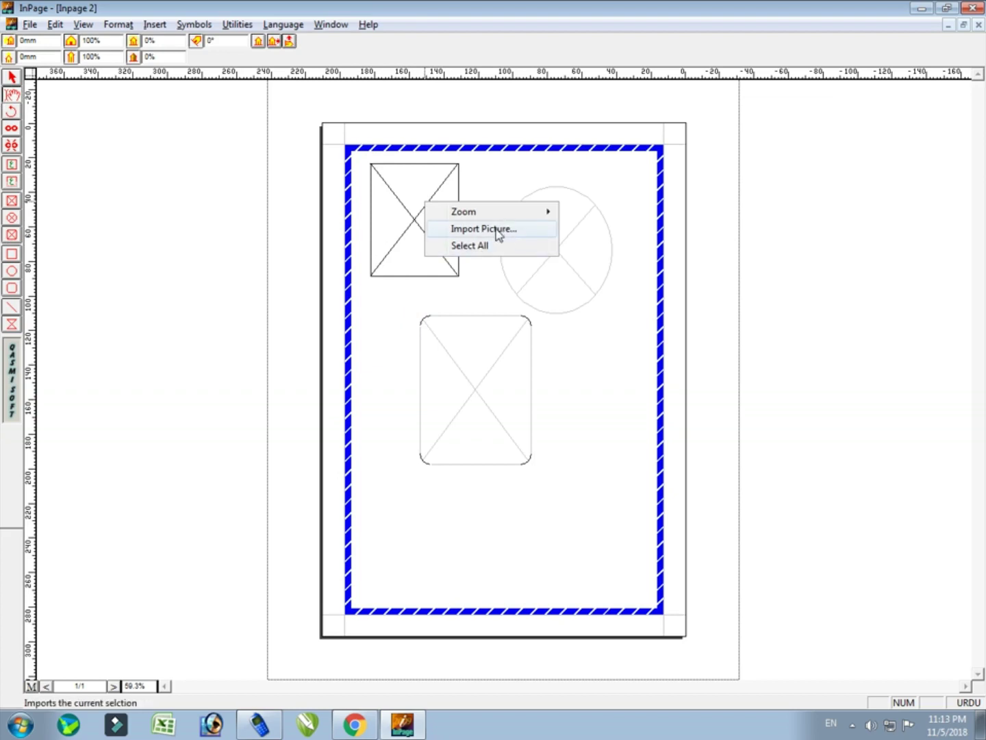
pyautogui.click(392, 207)
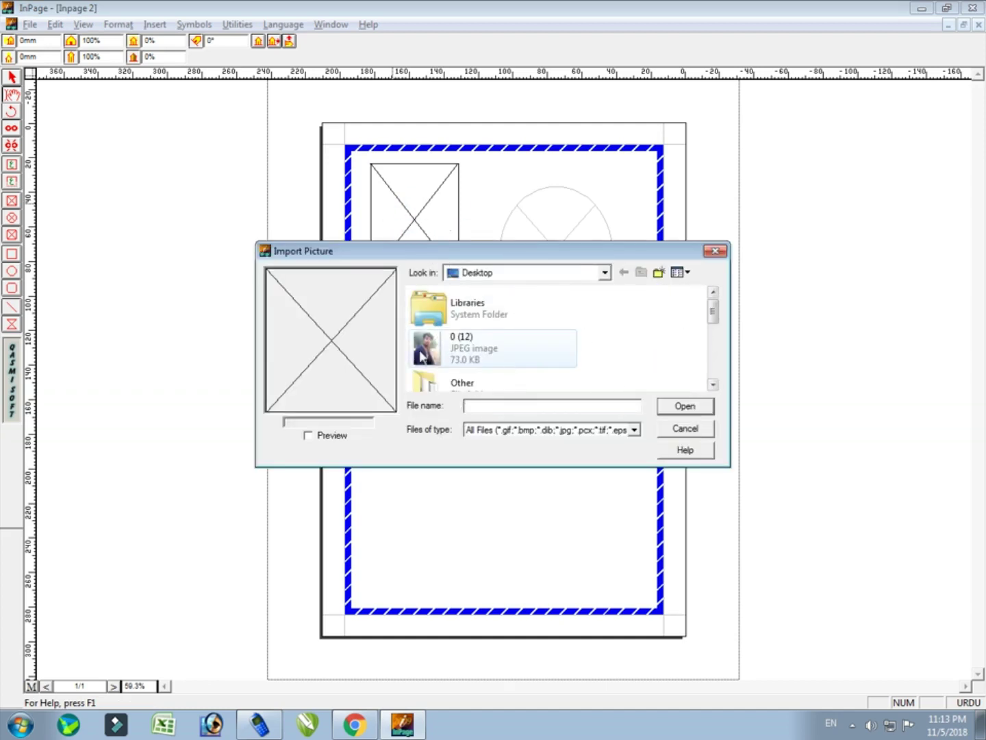
pyautogui.click(489, 352)
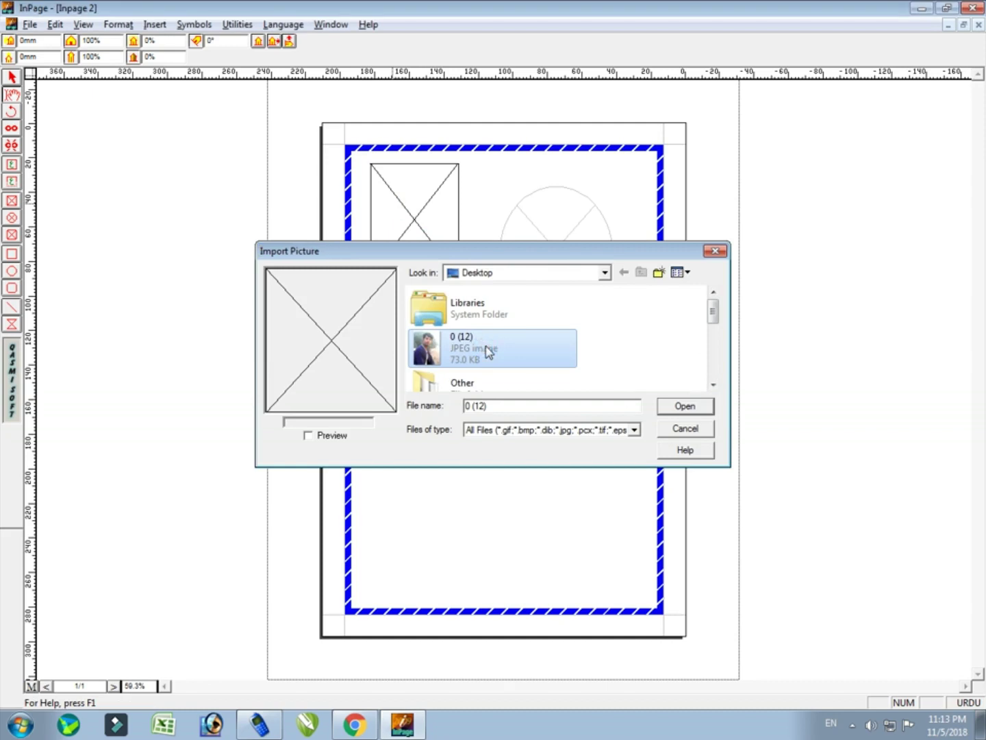
pyautogui.click(685, 406)
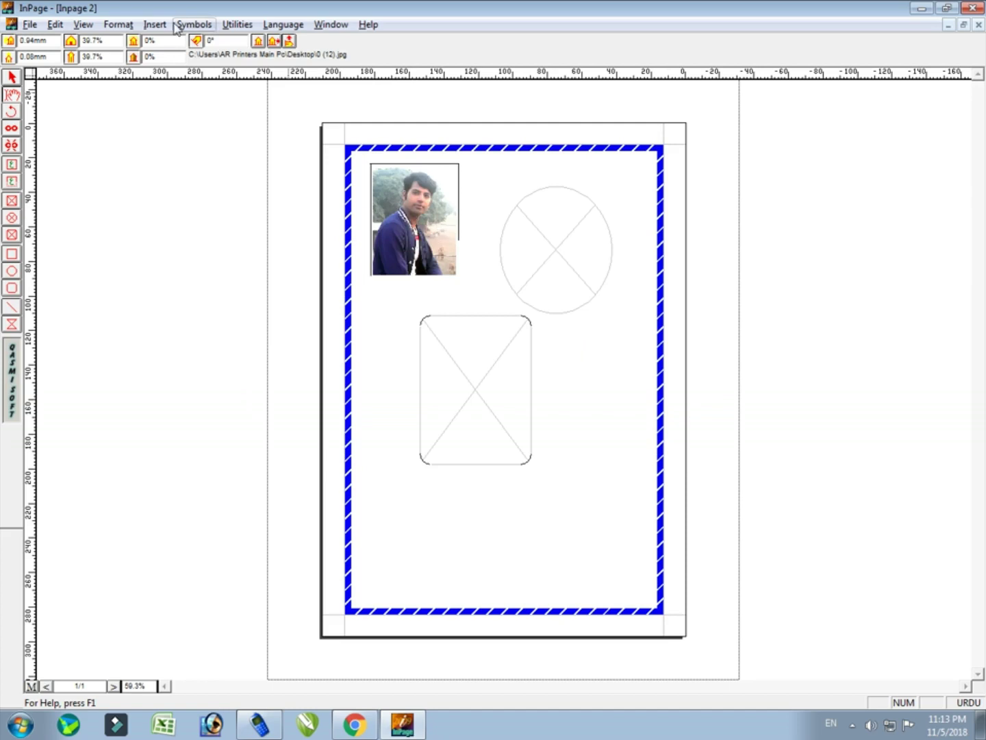
# Zoom the page view to 200%
pyautogui.click(83, 24)
pyautogui.click(118, 25)
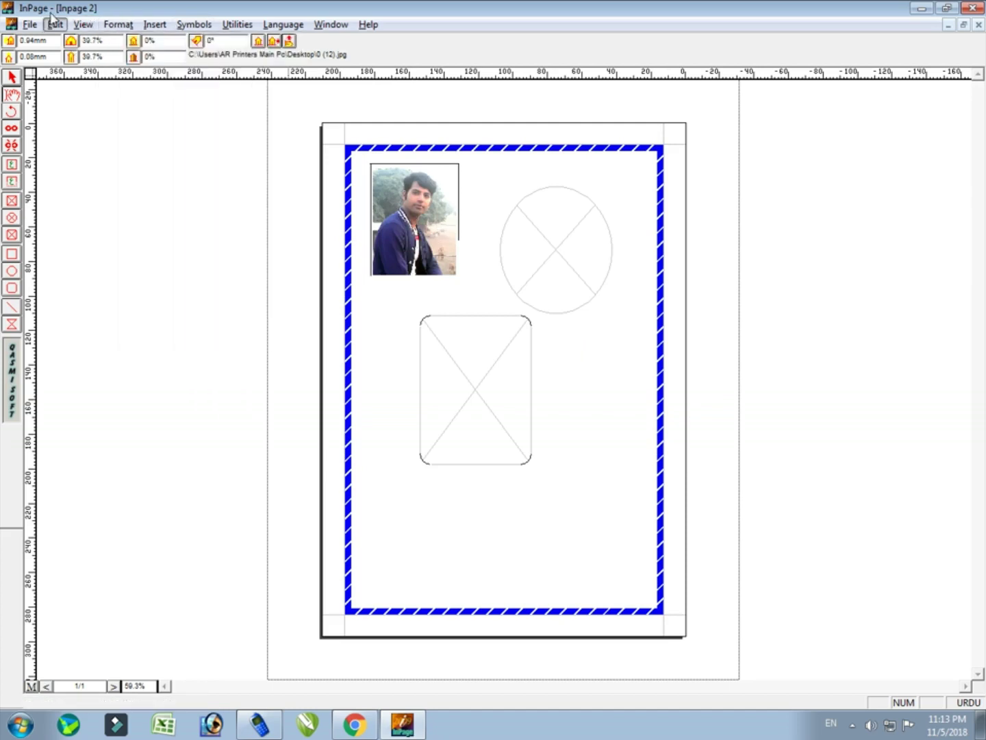
pyautogui.click(84, 25)
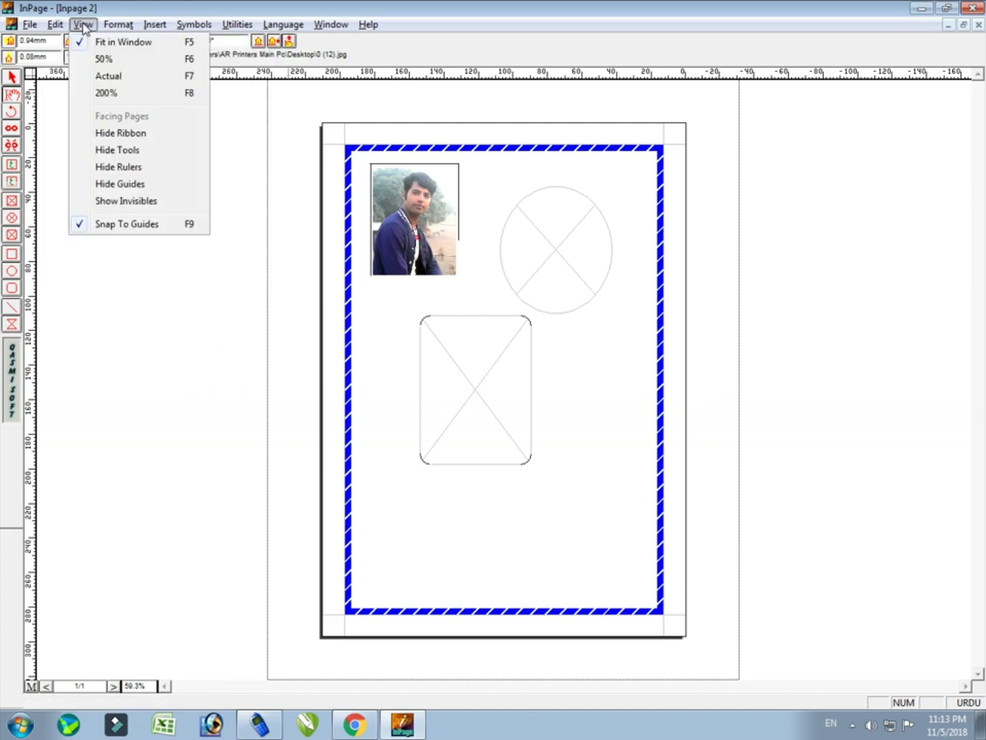
pyautogui.click(118, 94)
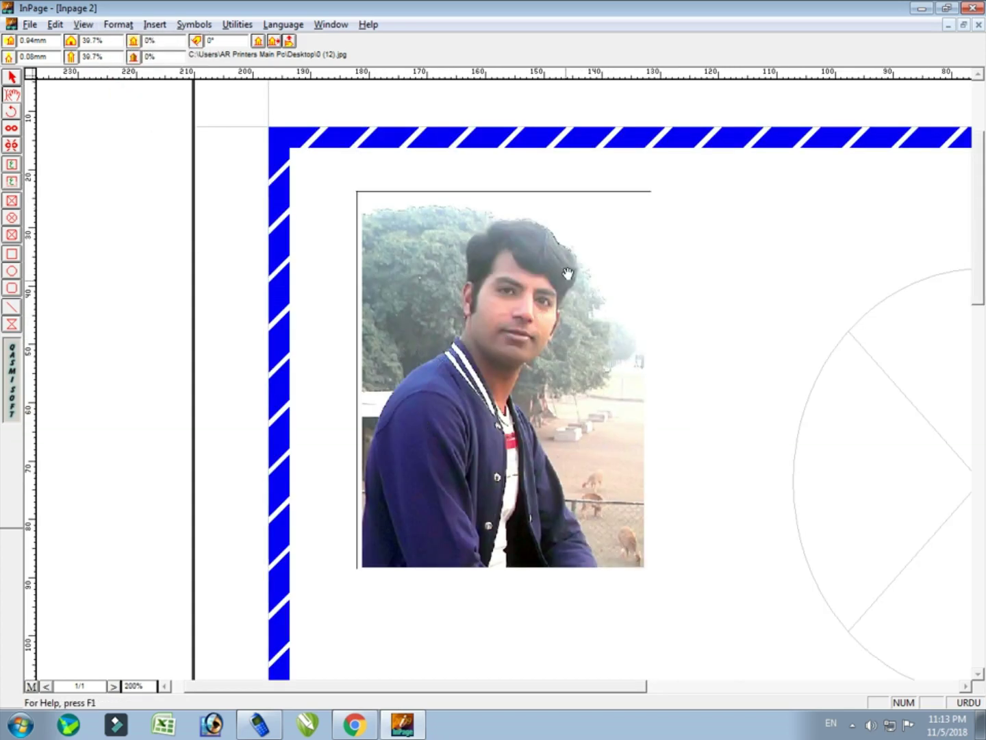
# Select the photo frame, give it a 5 pt border, and try dotted, double-line and diamond-dot styles
pyautogui.click(11, 78)
pyautogui.click(504, 310)
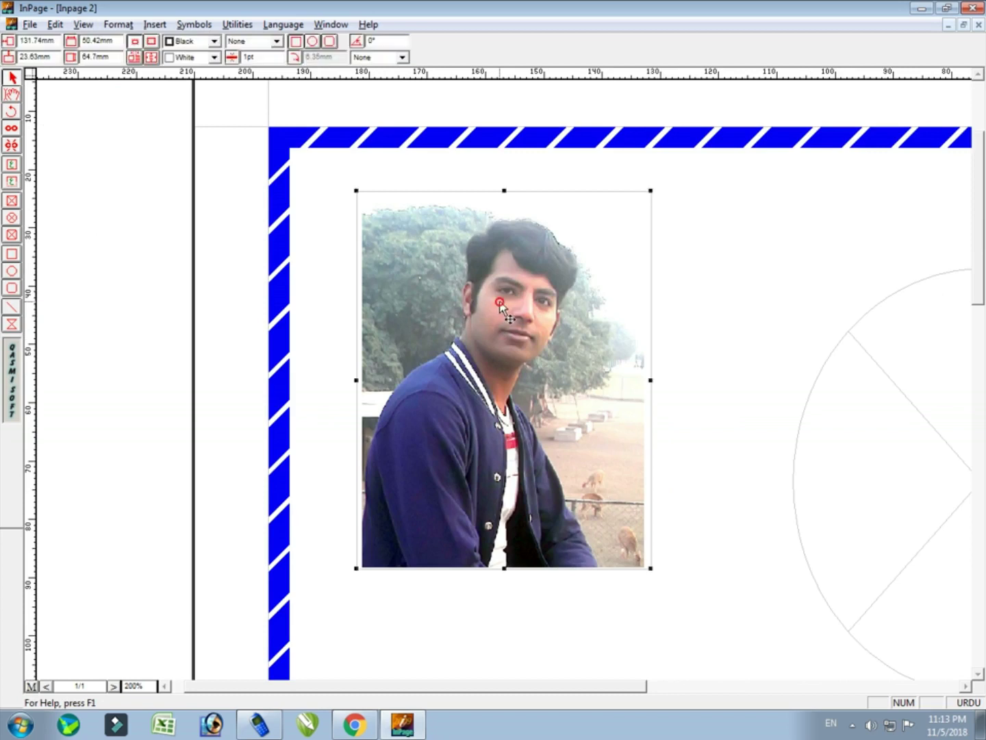
pyautogui.click(276, 42)
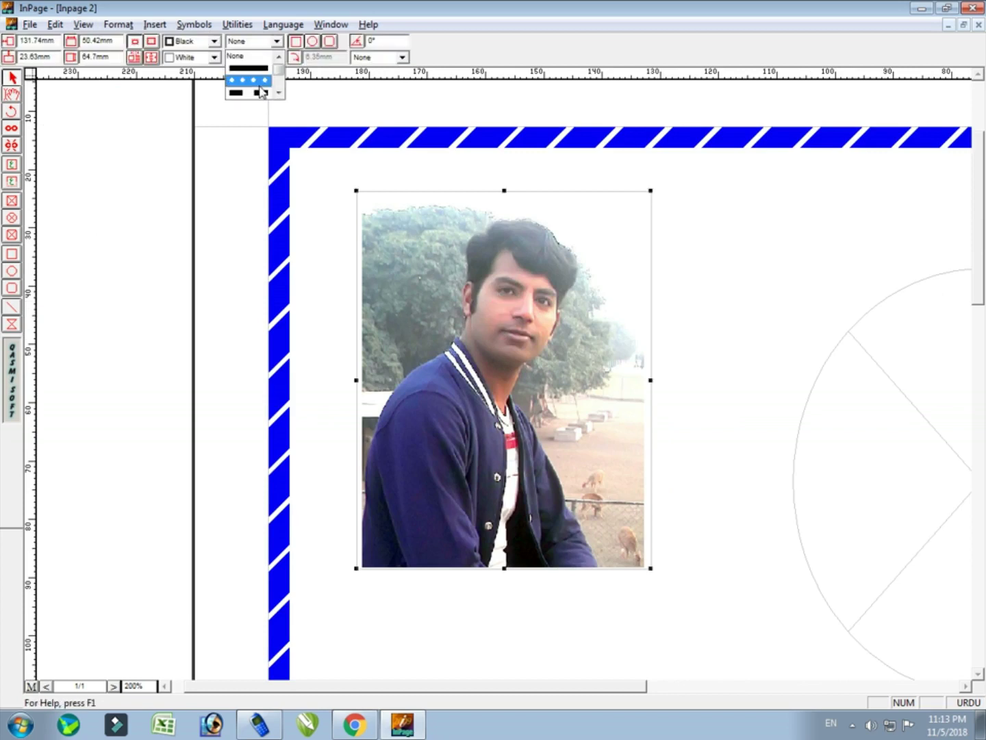
pyautogui.click(261, 84)
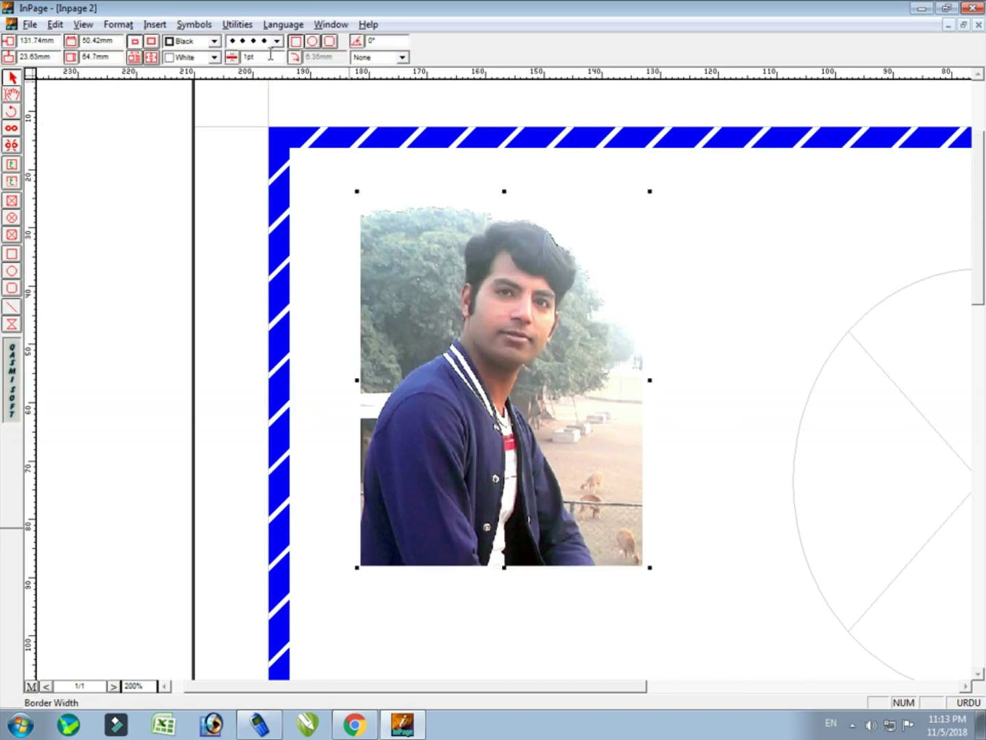
pyautogui.write('5')
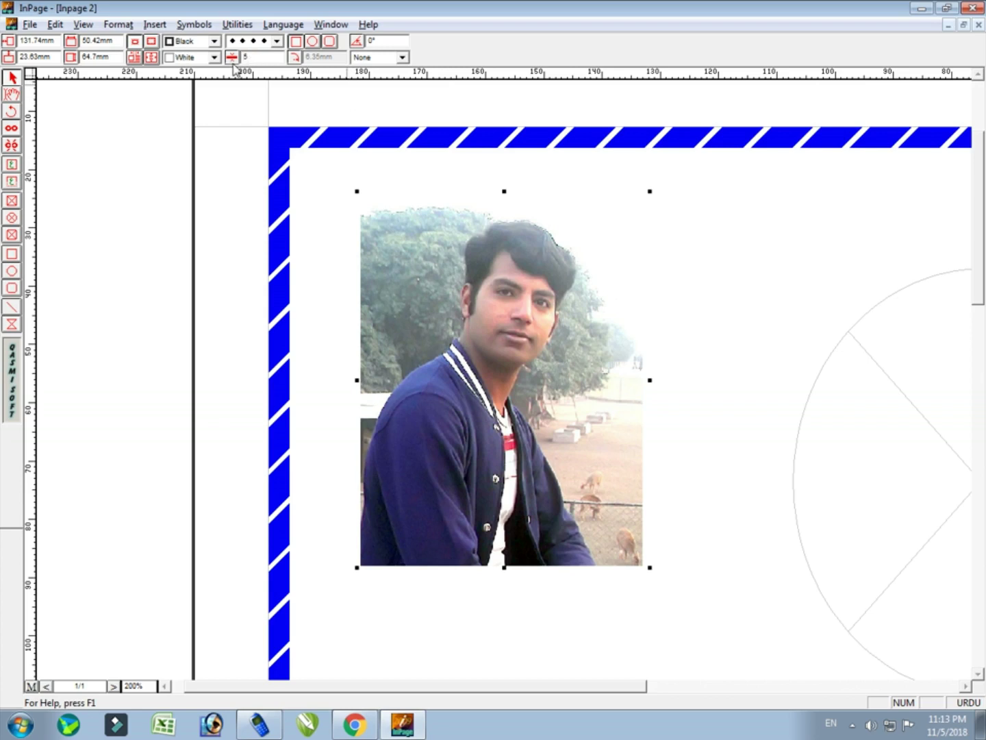
pyautogui.press('Return')
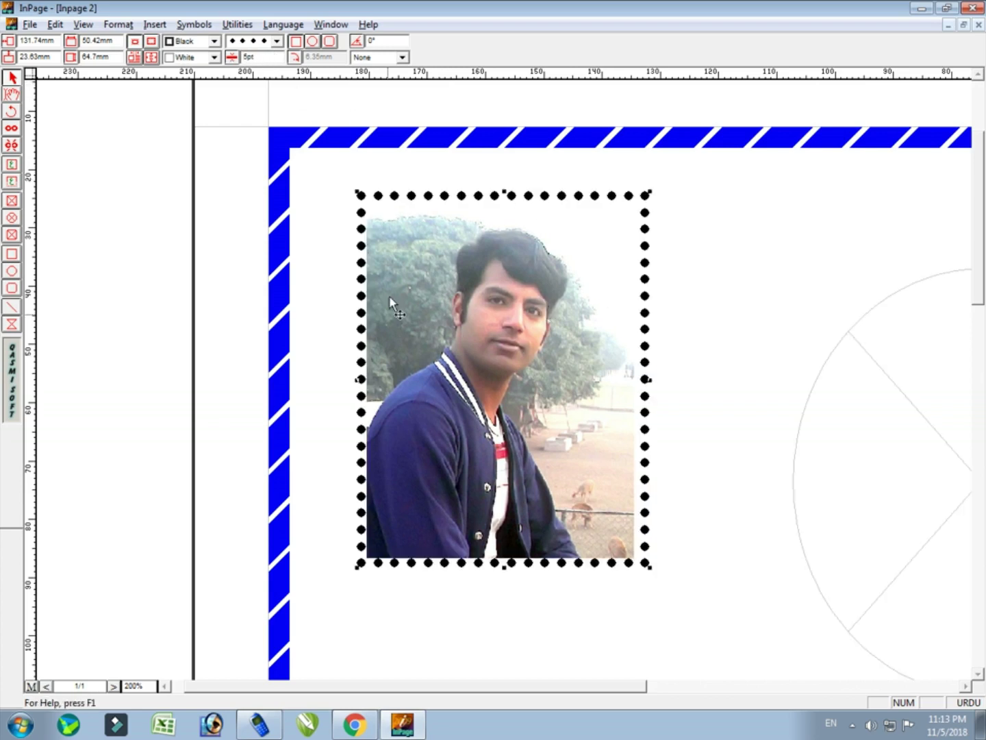
pyautogui.click(249, 47)
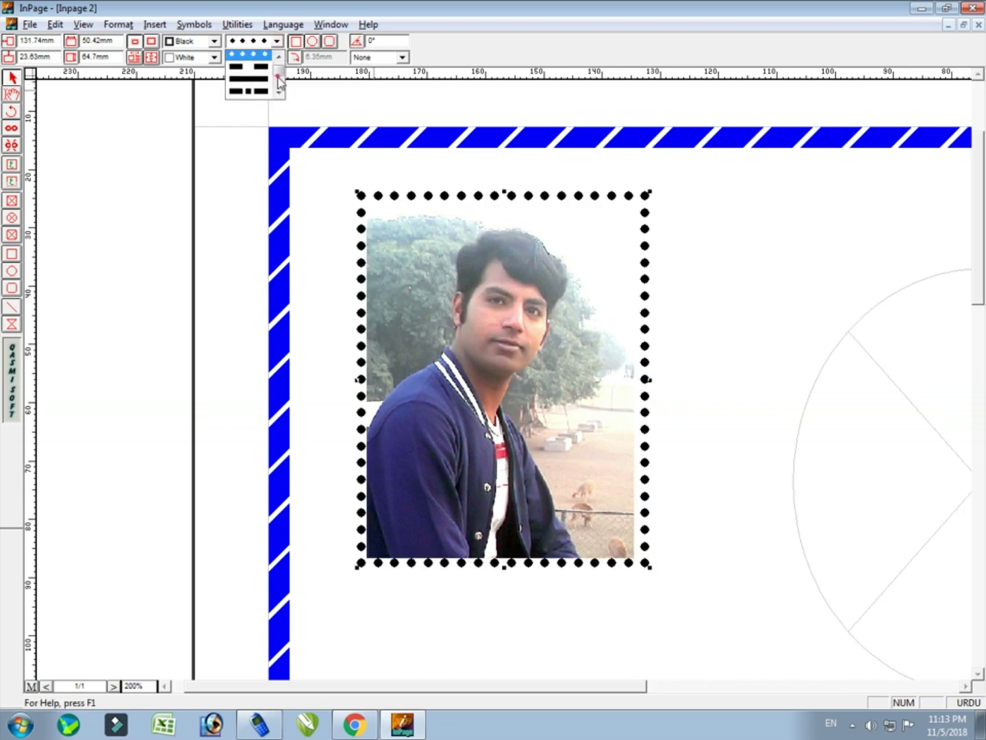
pyautogui.scroll(-1, 280, 84)
pyautogui.scroll(-2, 279, 84)
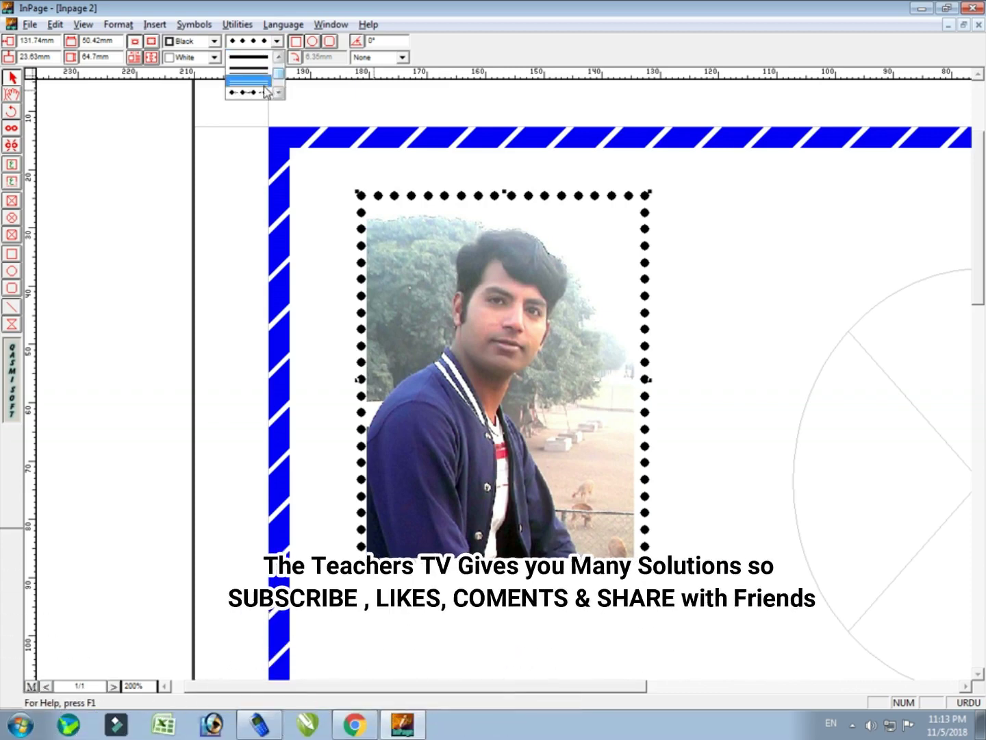
pyautogui.click(264, 94)
pyautogui.click(276, 41)
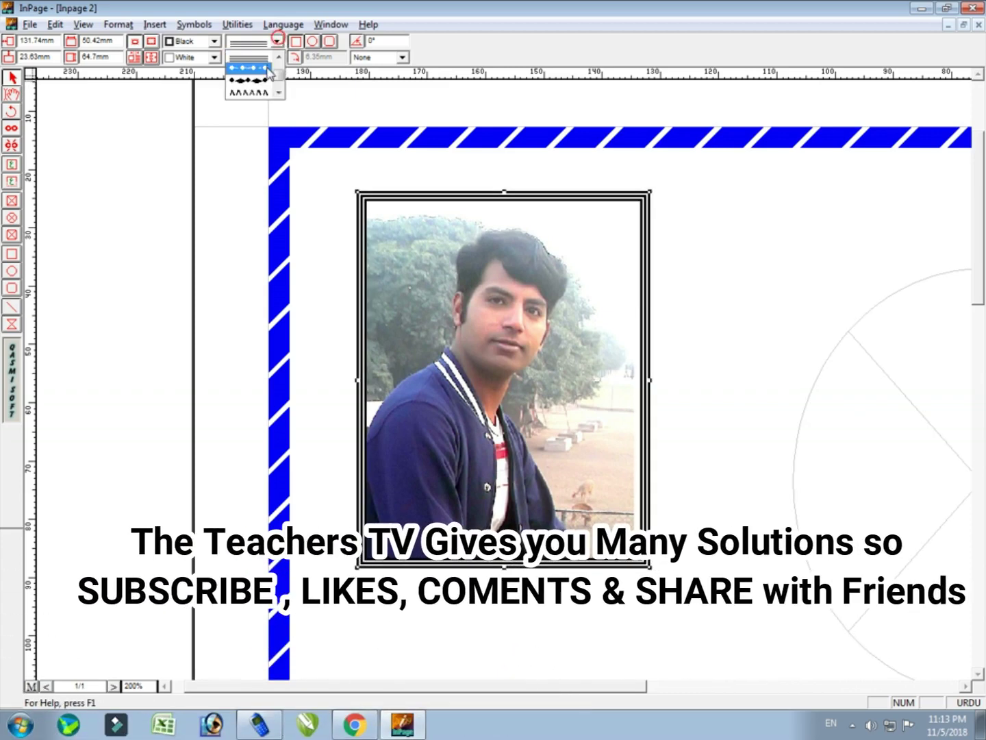
pyautogui.click(263, 82)
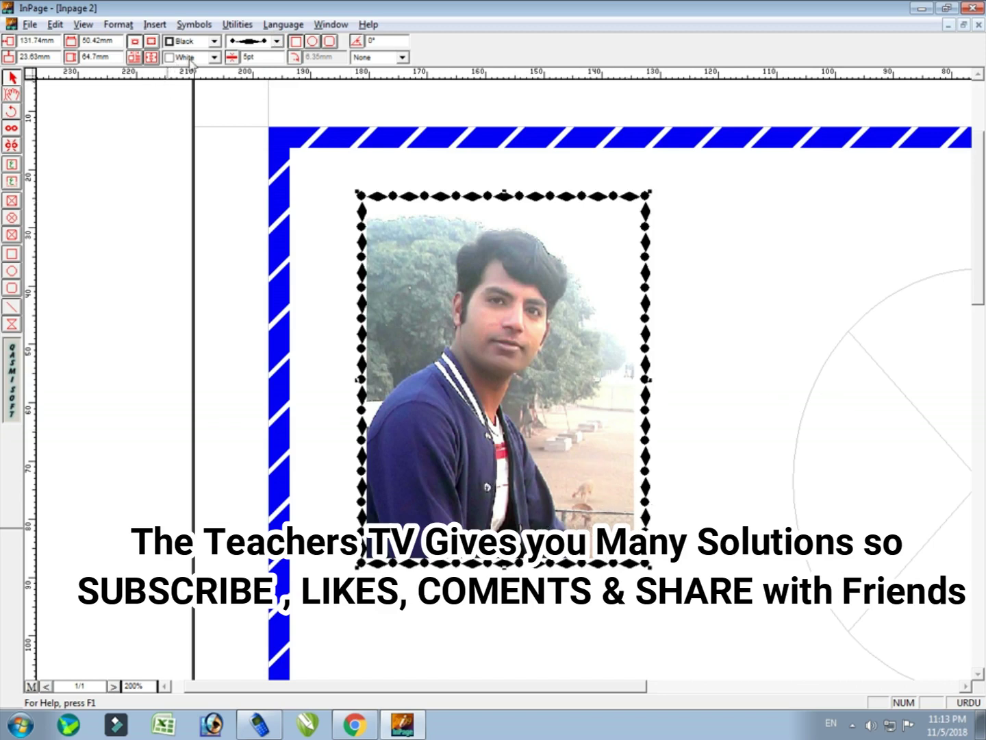
# Make the photo frame's border colour and fill red
pyautogui.click(214, 41)
pyautogui.click(183, 81)
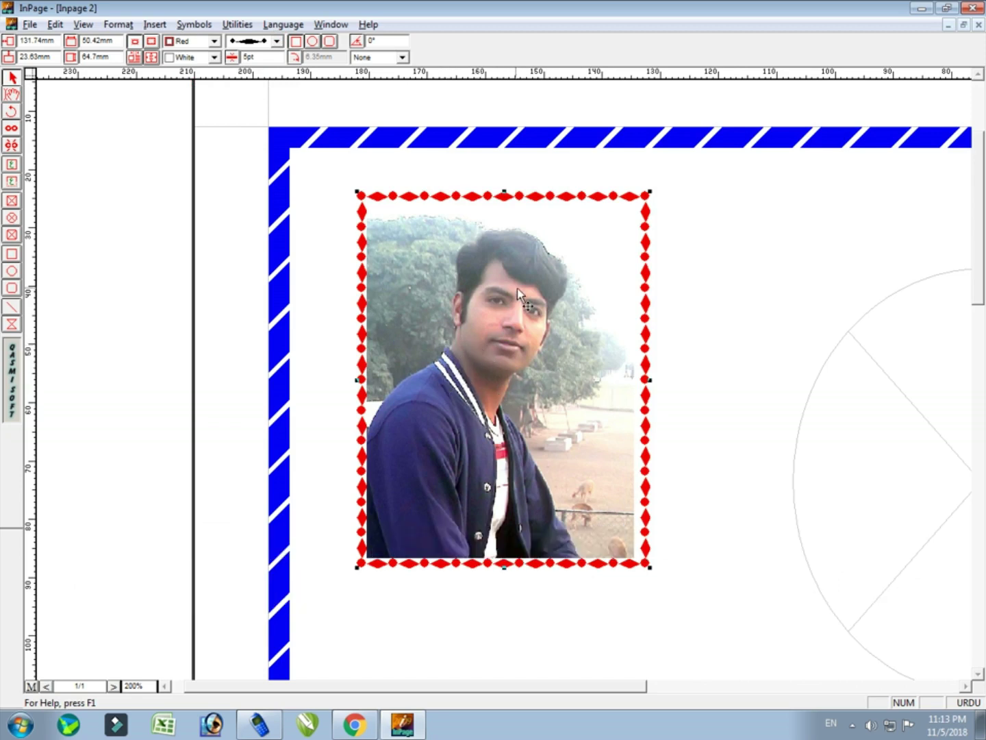
pyautogui.click(214, 58)
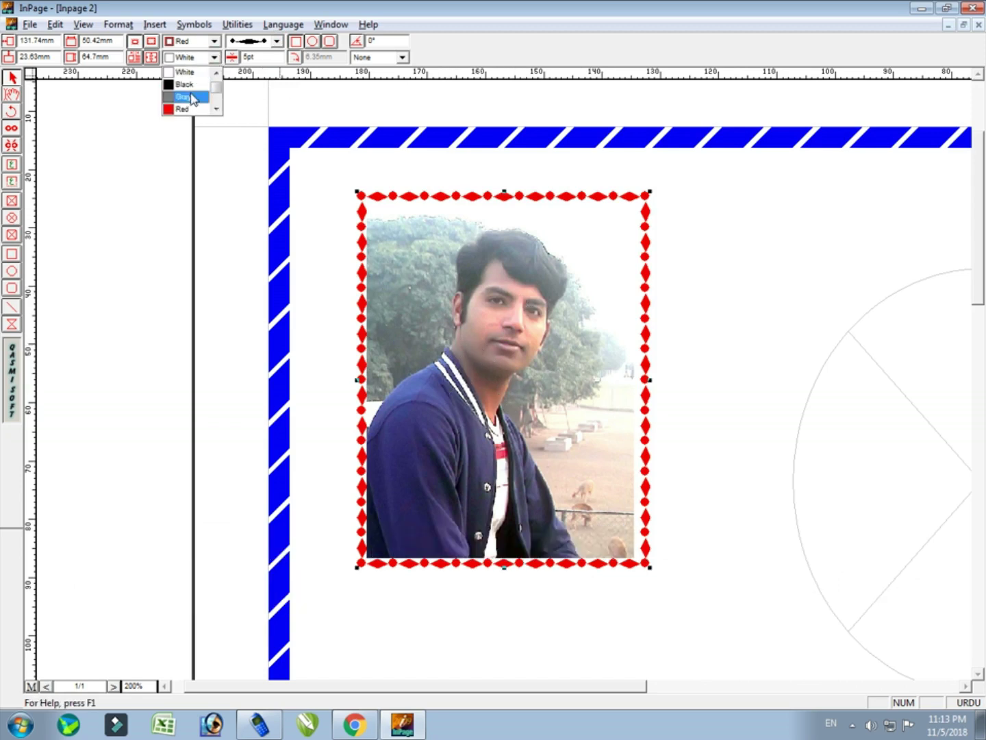
pyautogui.click(189, 106)
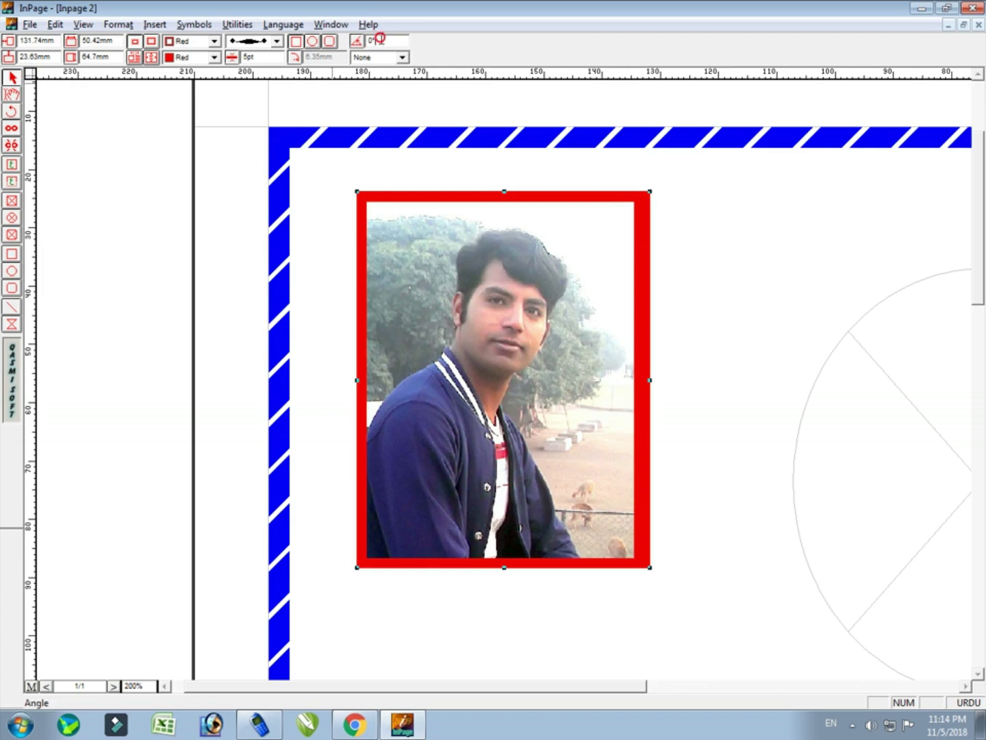
pyautogui.doubleClick(377, 40)
pyautogui.moveTo(379, 39); pyautogui.dragTo(328, 45)
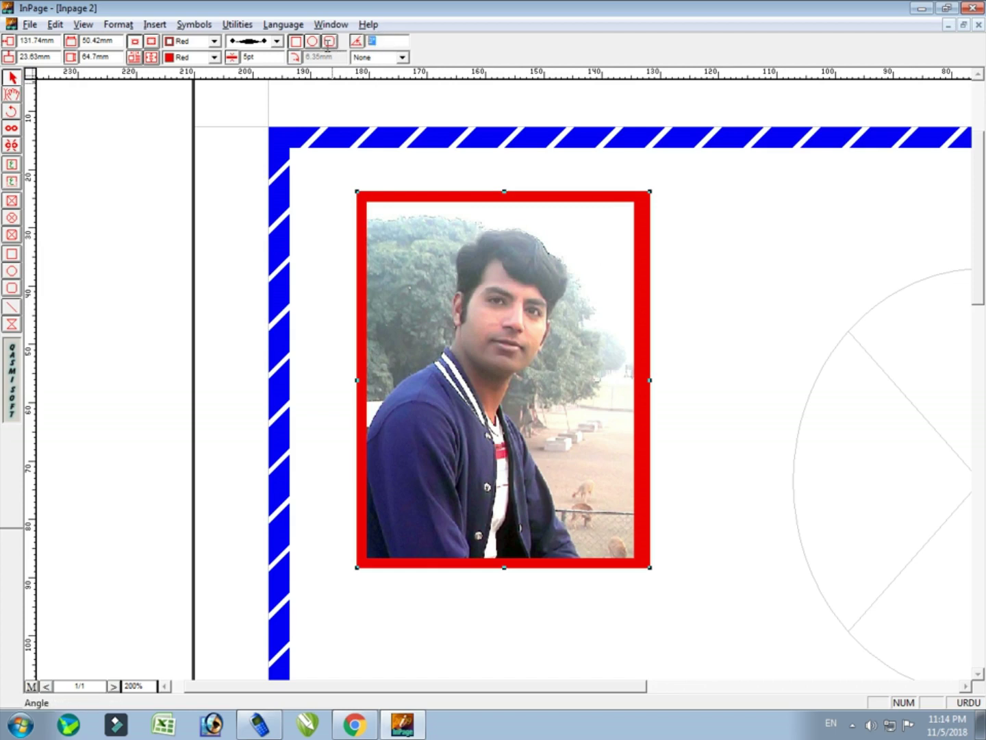
pyautogui.doubleClick(384, 38)
pyautogui.press('Return')
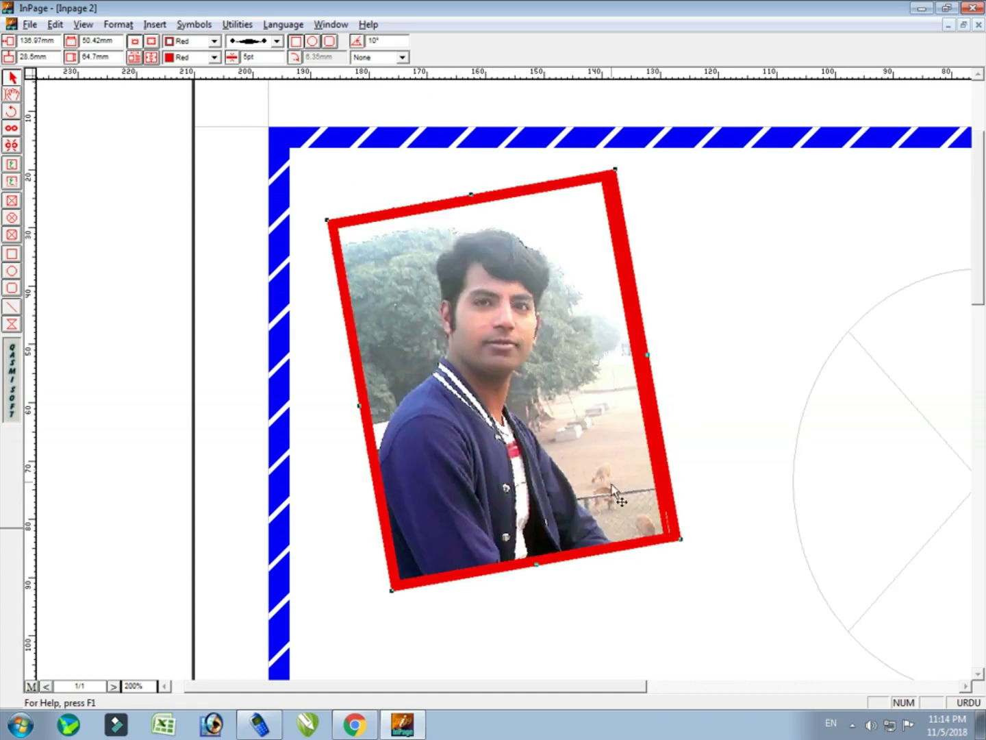
pyautogui.doubleClick(386, 40)
pyautogui.write('5')
pyautogui.press('Return')
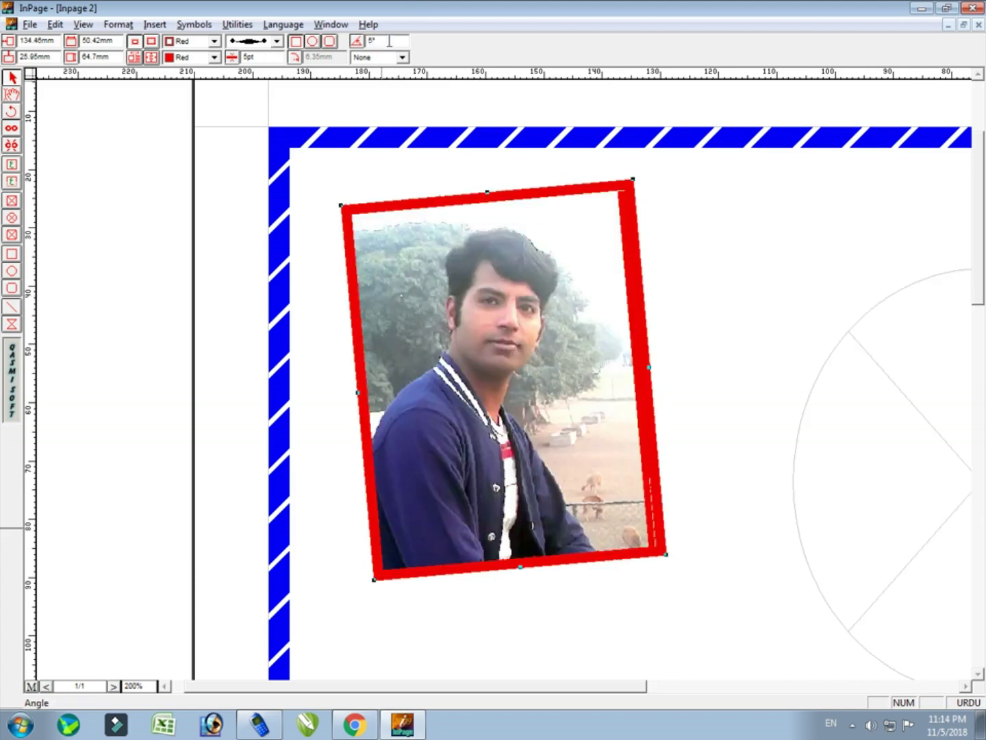
pyautogui.doubleClick(388, 41)
pyautogui.press('Return')
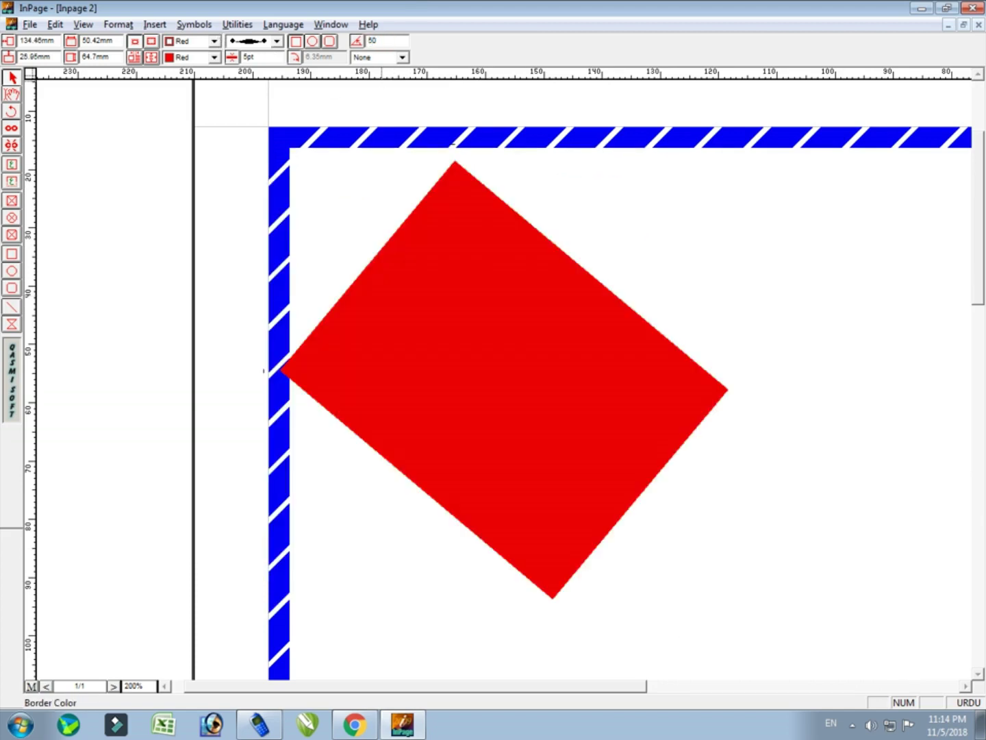
pyautogui.doubleClick(380, 39)
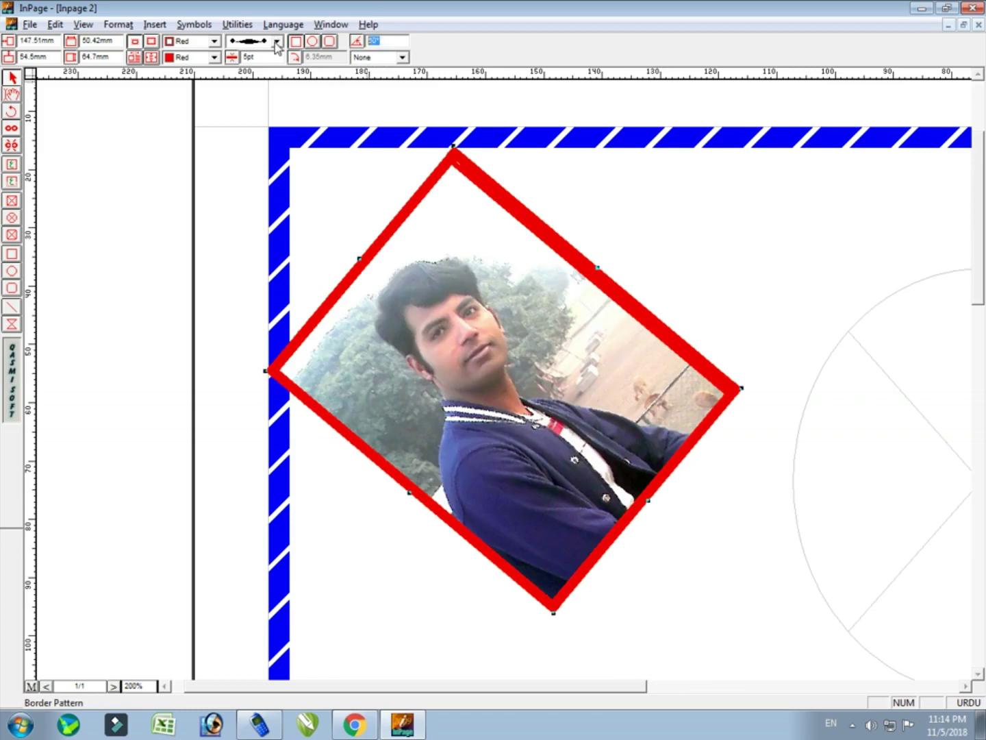
pyautogui.write('0')
pyautogui.press('Return')
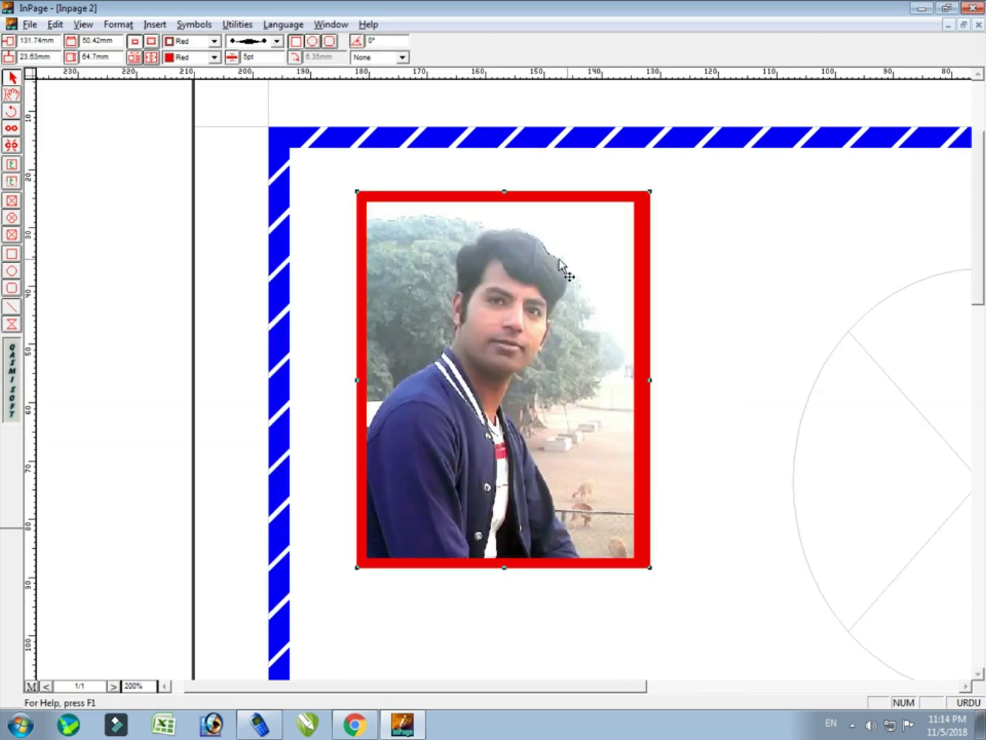
# Switch the photo frame to an oval and back to a rectangle, then fit the page in the window
pyautogui.click(313, 43)
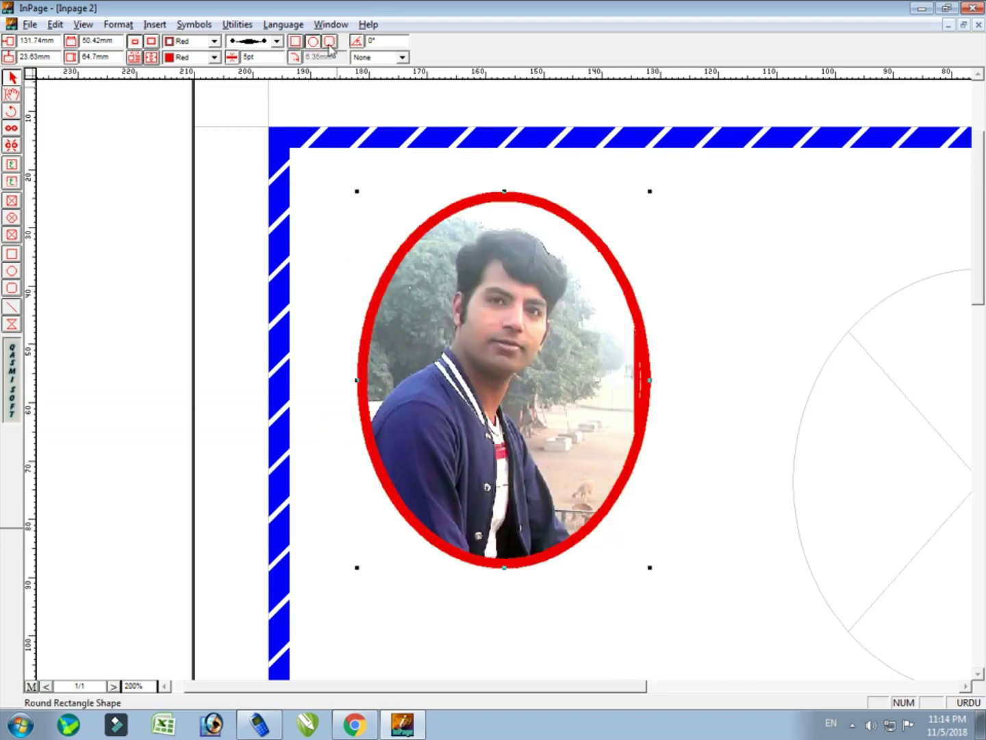
pyautogui.click(295, 41)
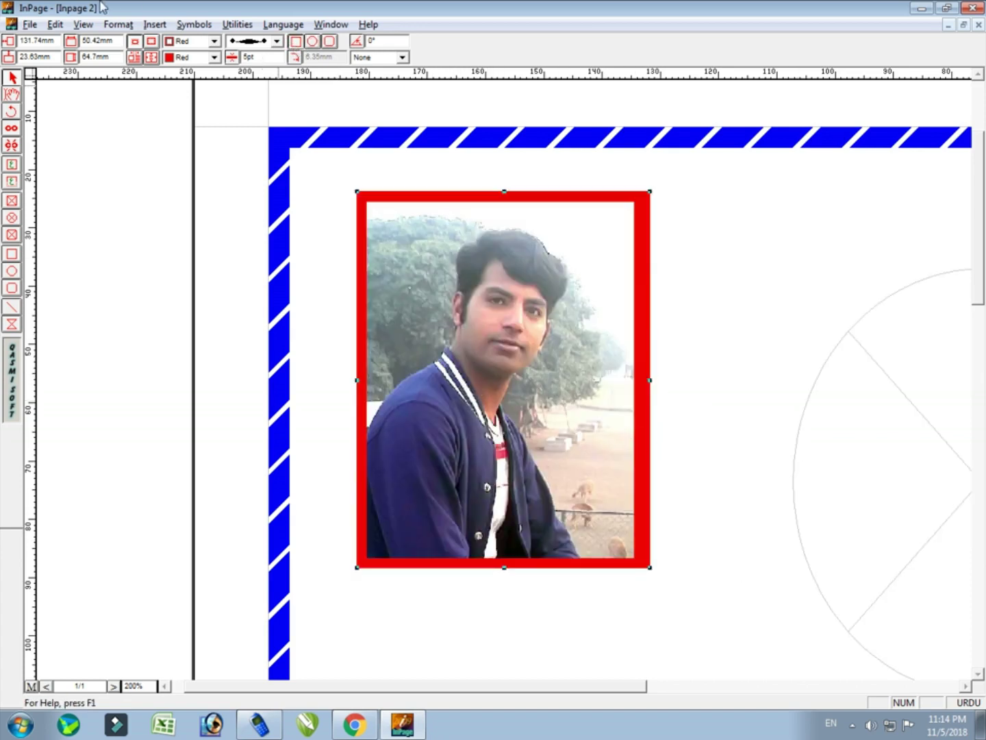
pyautogui.click(83, 25)
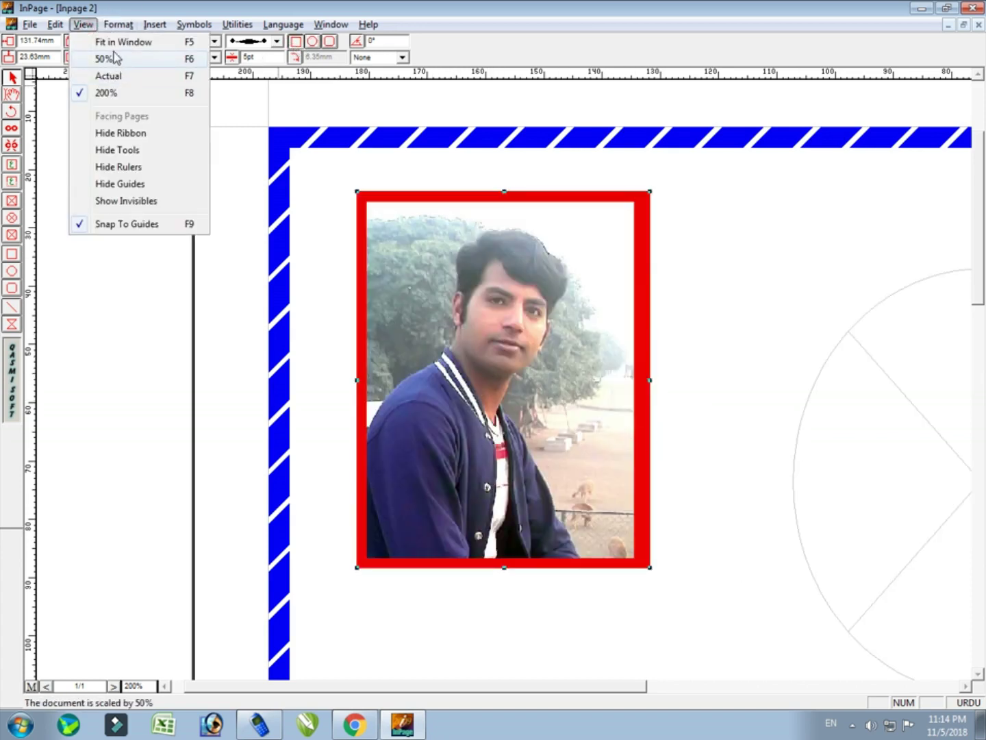
pyautogui.click(122, 42)
# Try oval and rounded-corner shapes on the photo frame, ending with a plain rectangle
pyautogui.click(519, 248)
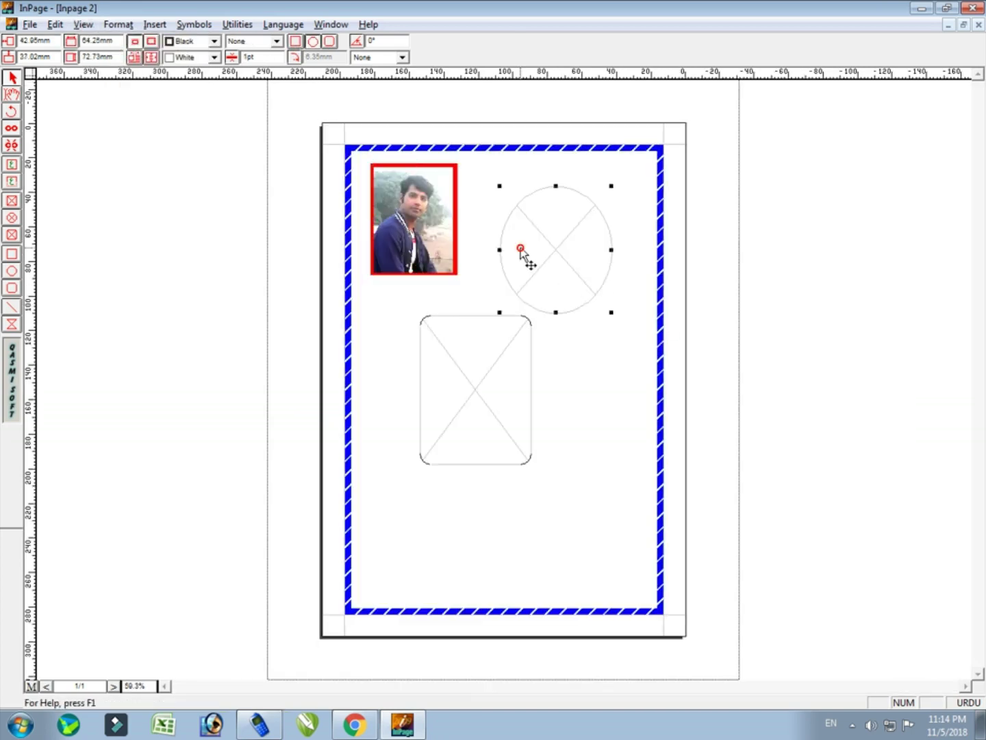
pyautogui.click(484, 384)
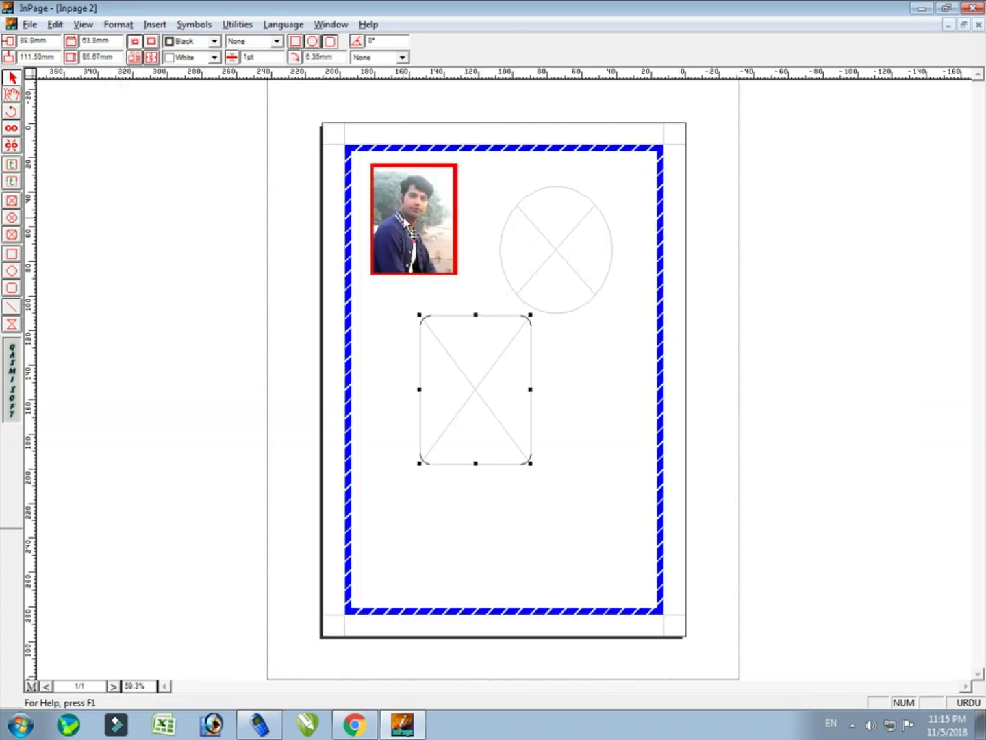
pyautogui.click(405, 220)
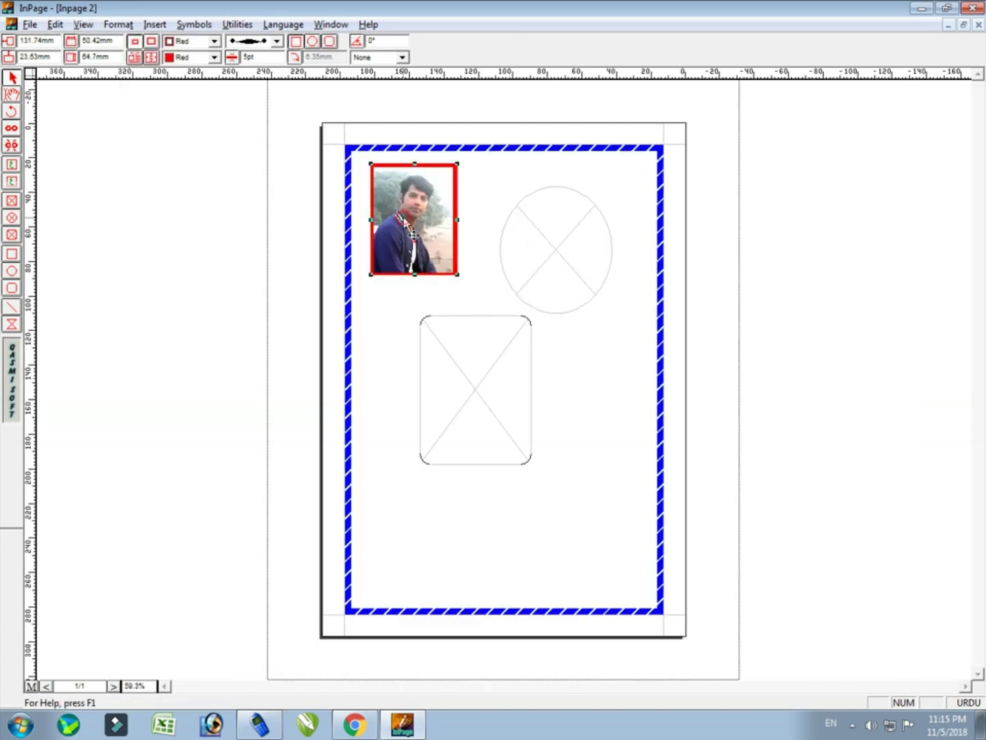
pyautogui.click(313, 41)
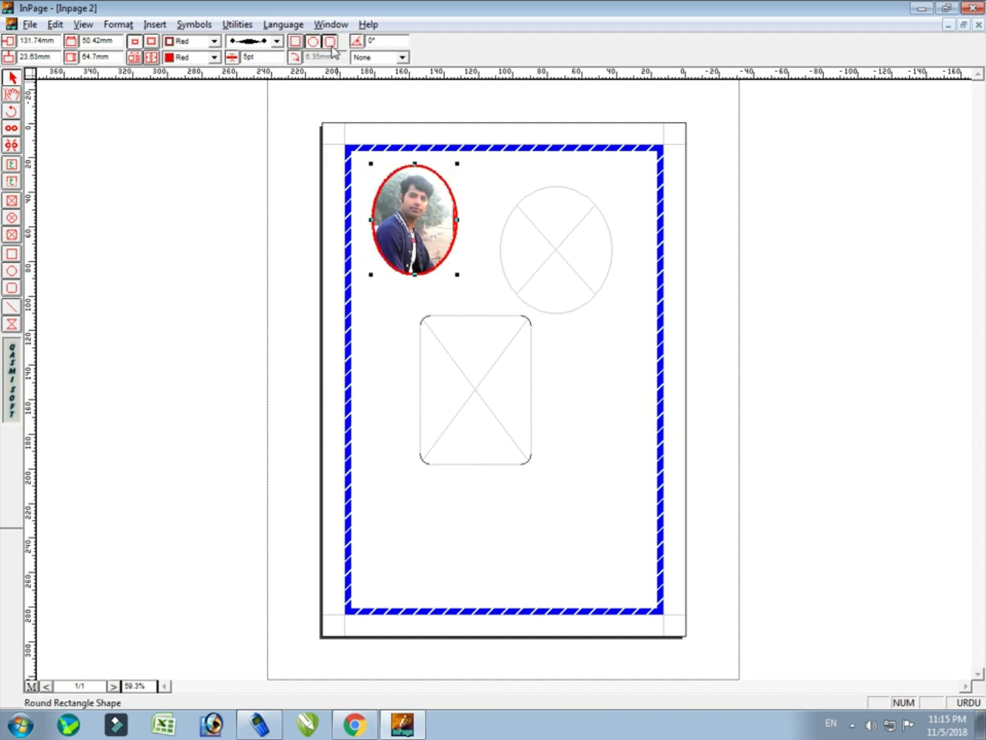
pyautogui.click(330, 42)
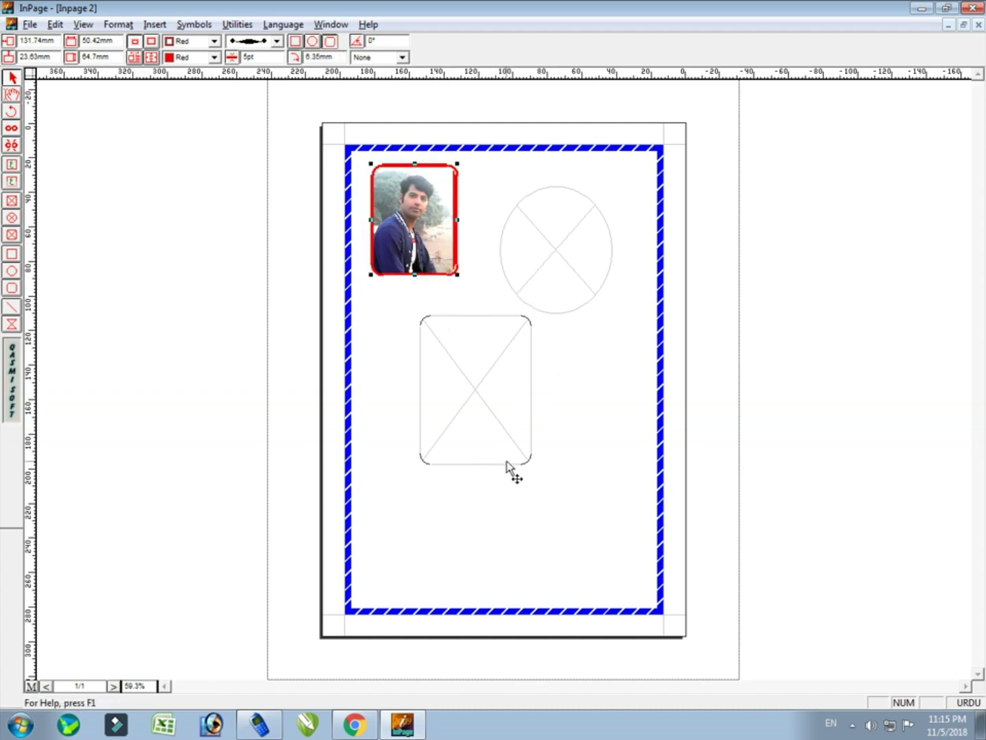
pyautogui.click(487, 404)
pyautogui.click(419, 247)
pyautogui.click(562, 250)
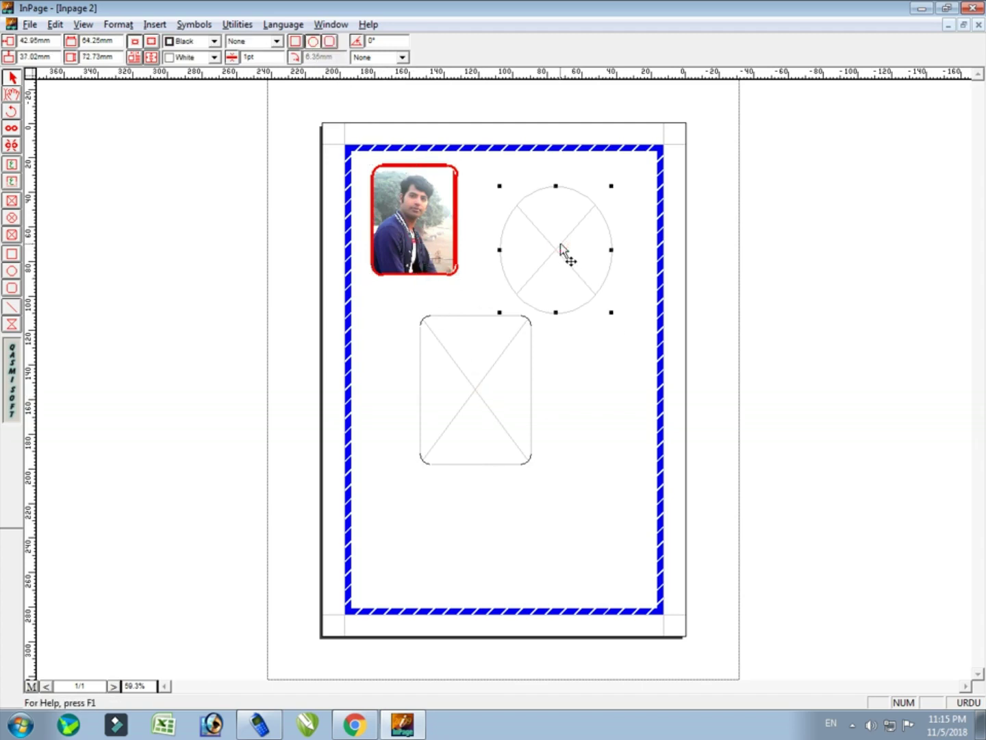
pyautogui.click(385, 200)
pyautogui.click(312, 42)
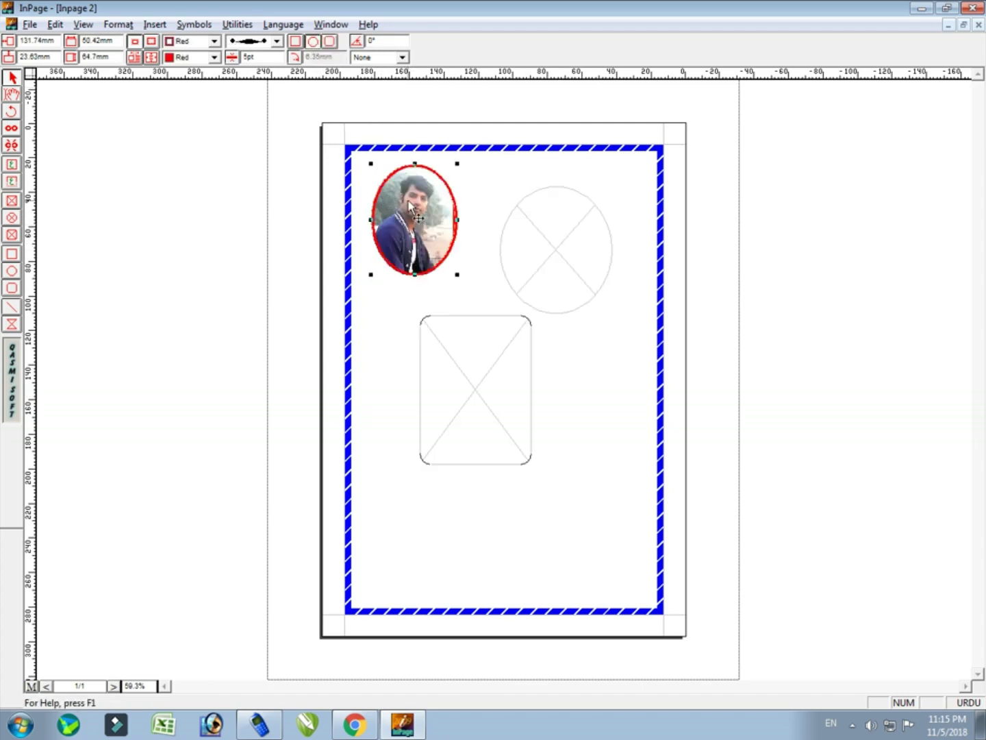
pyautogui.click(295, 43)
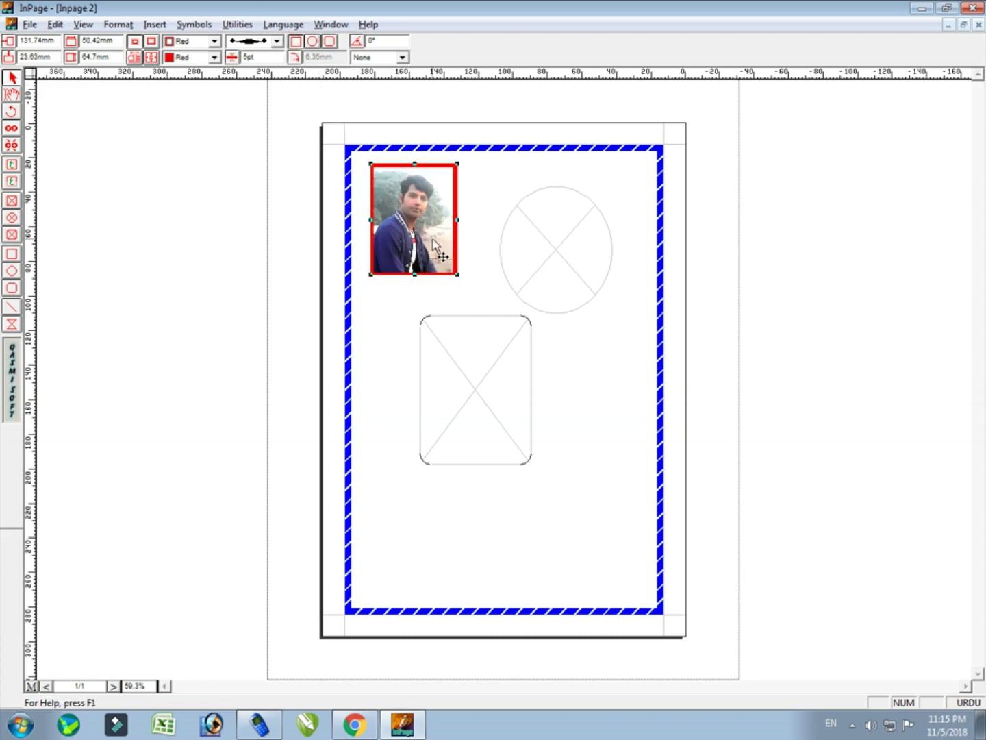
# View the page at actual size, then 200%, and place the photo's red border outside the frame
pyautogui.click(83, 25)
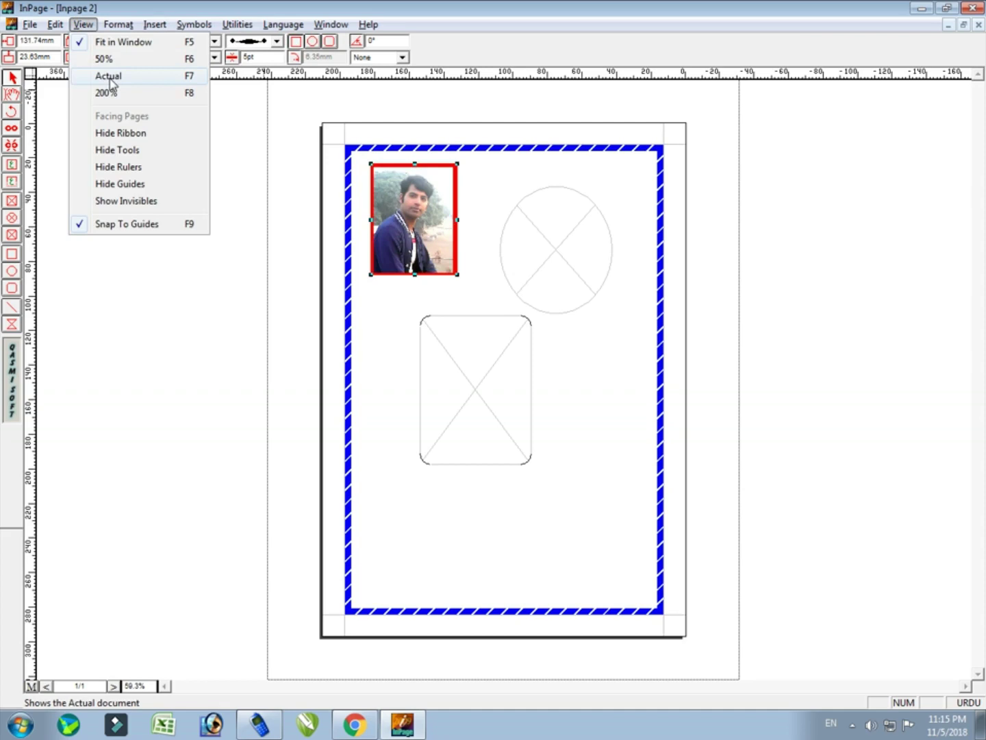
pyautogui.click(108, 76)
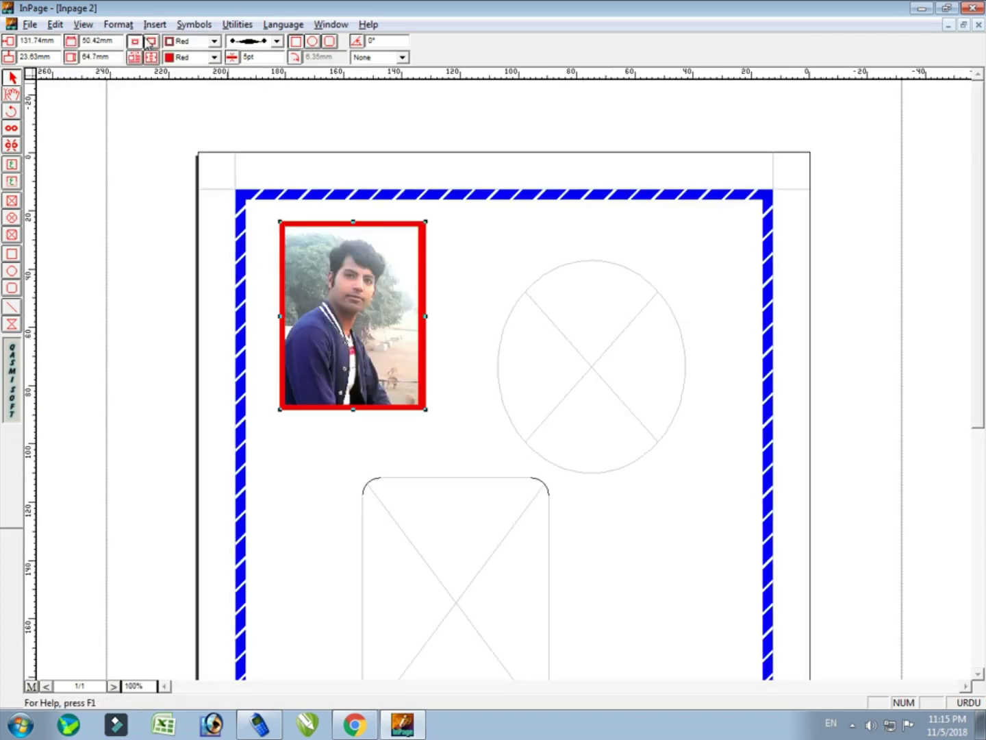
pyautogui.click(83, 25)
pyautogui.click(124, 95)
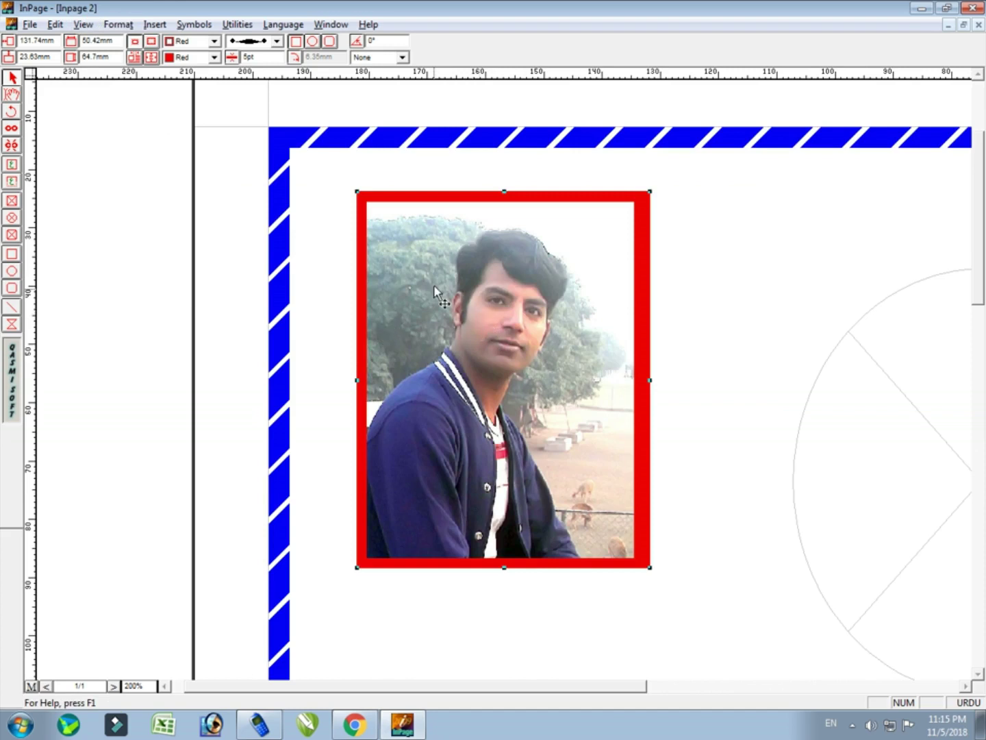
pyautogui.click(505, 307)
pyautogui.click(153, 43)
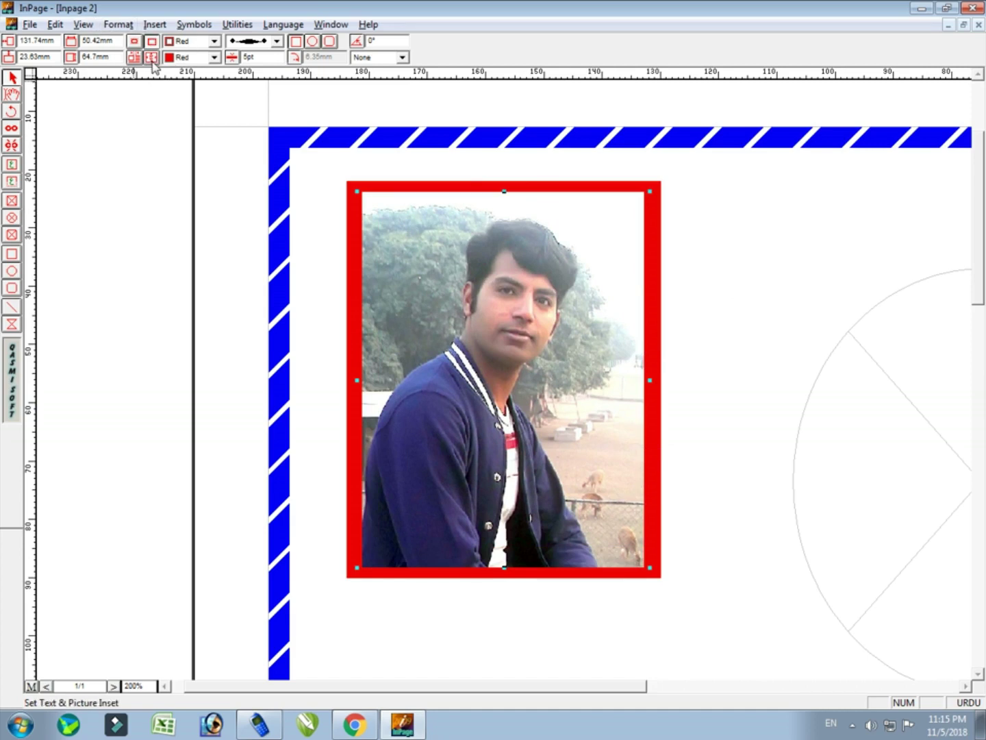
pyautogui.click(150, 58)
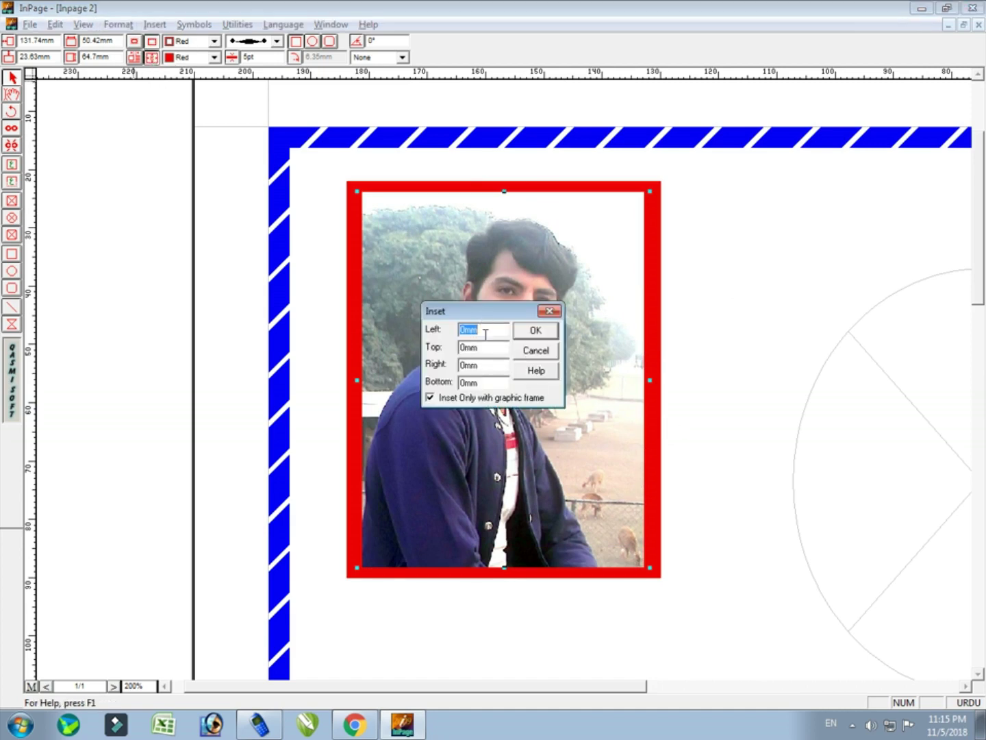
pyautogui.moveTo(478, 317); pyautogui.dragTo(575, 273)
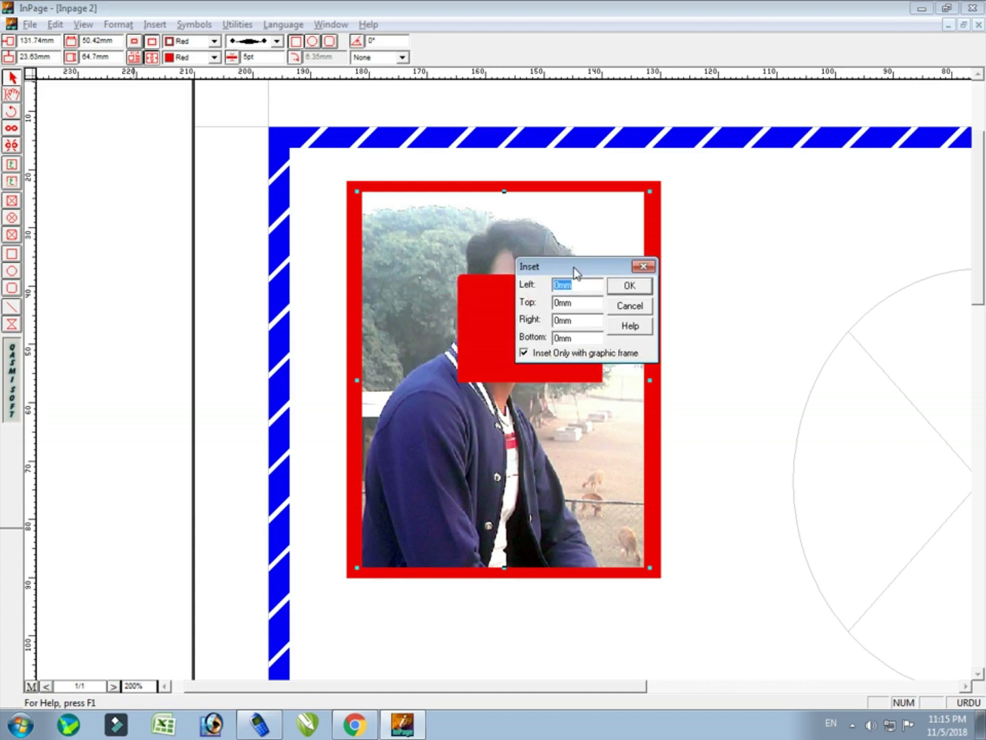
pyautogui.click(525, 352)
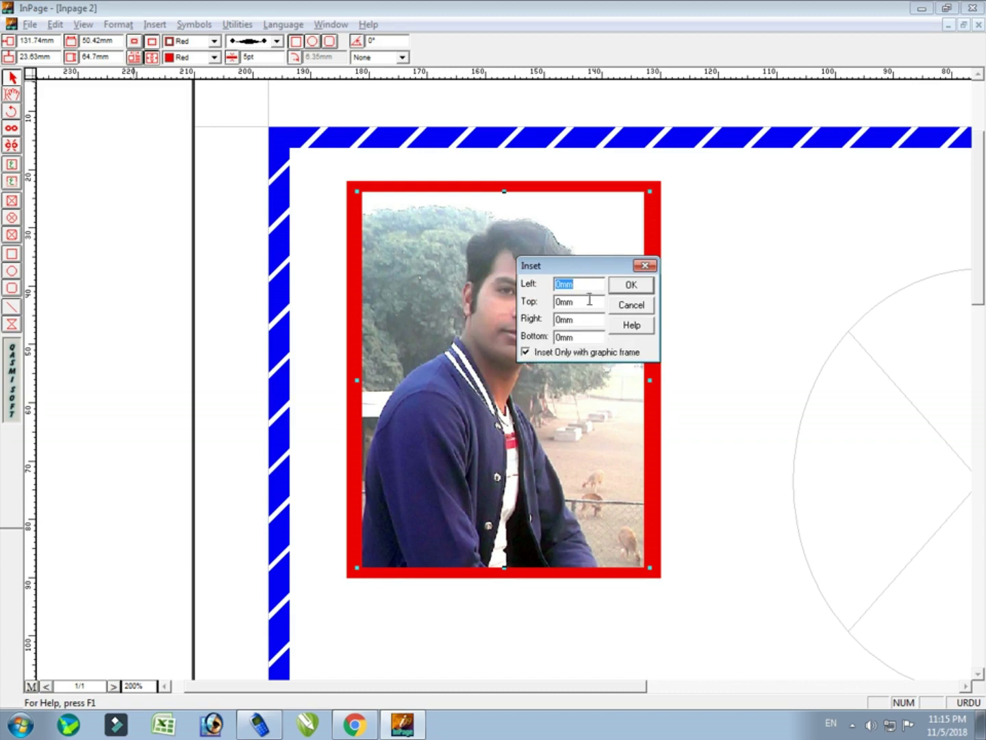
pyautogui.click(626, 310)
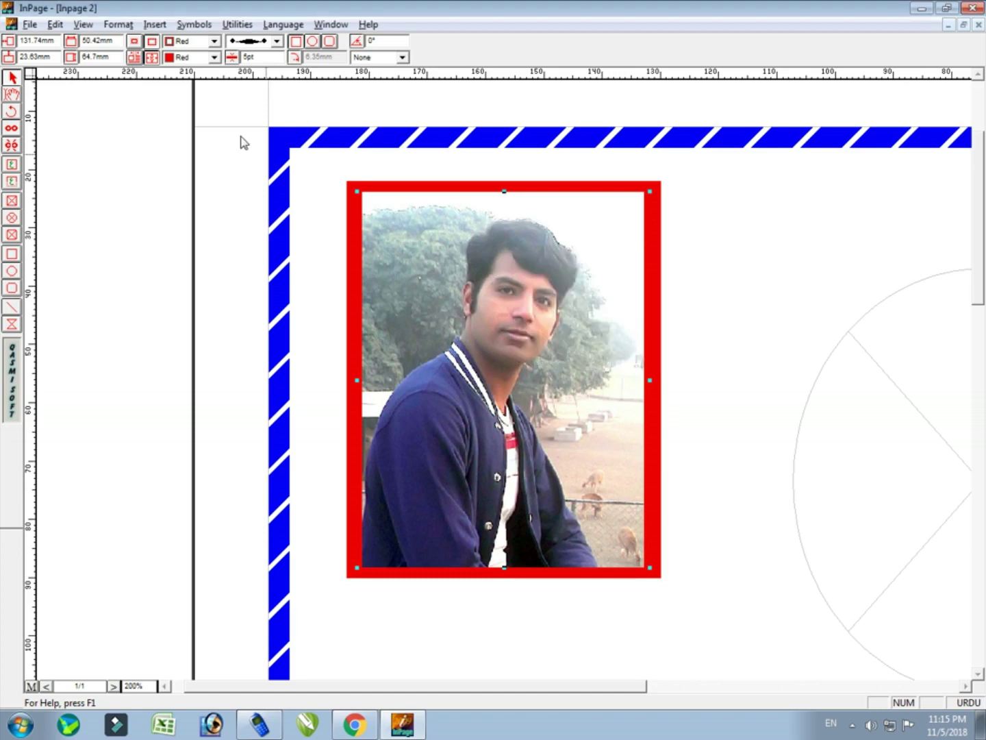
# Compare inside and outside border placement, ending with the red border inside the photo frame
pyautogui.click(135, 43)
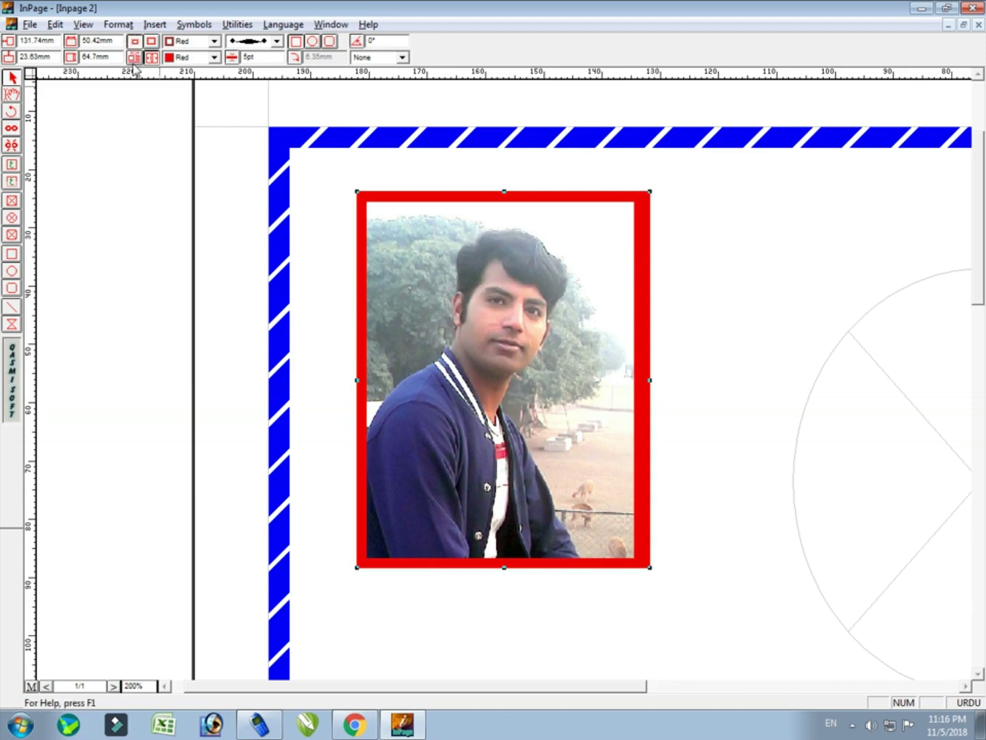
pyautogui.click(152, 41)
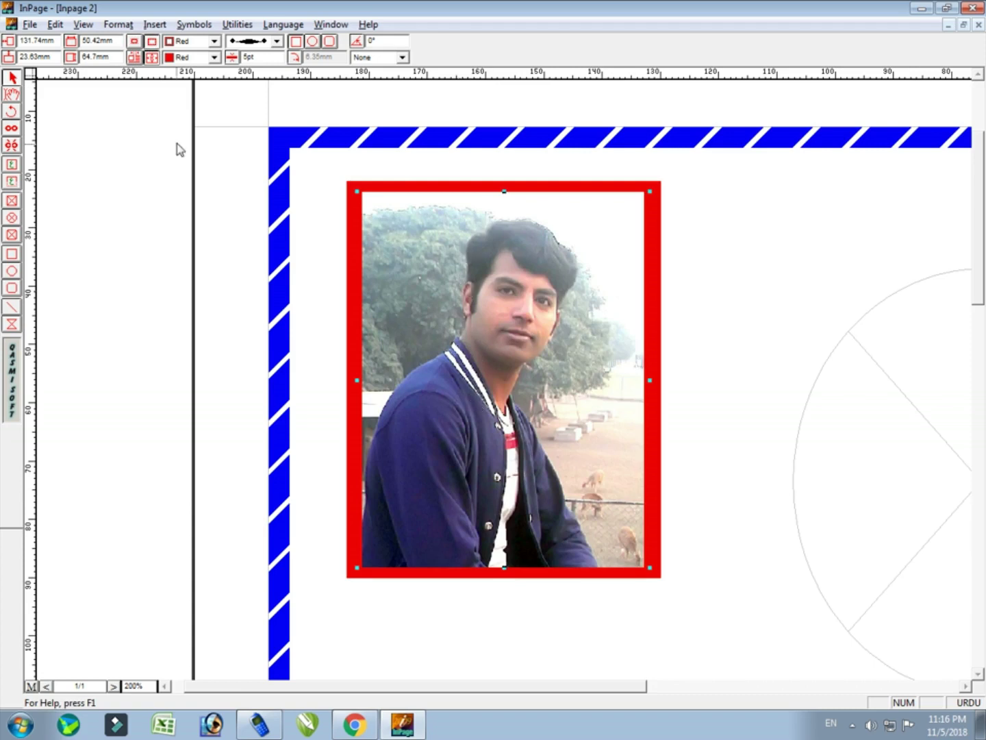
pyautogui.click(151, 57)
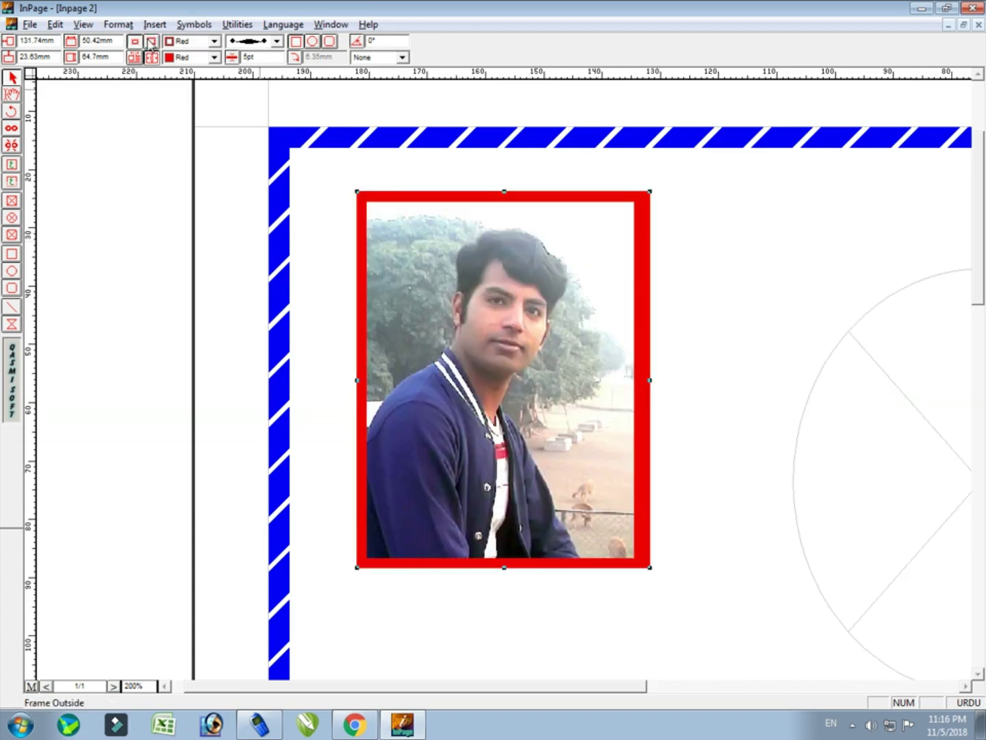
pyautogui.click(152, 42)
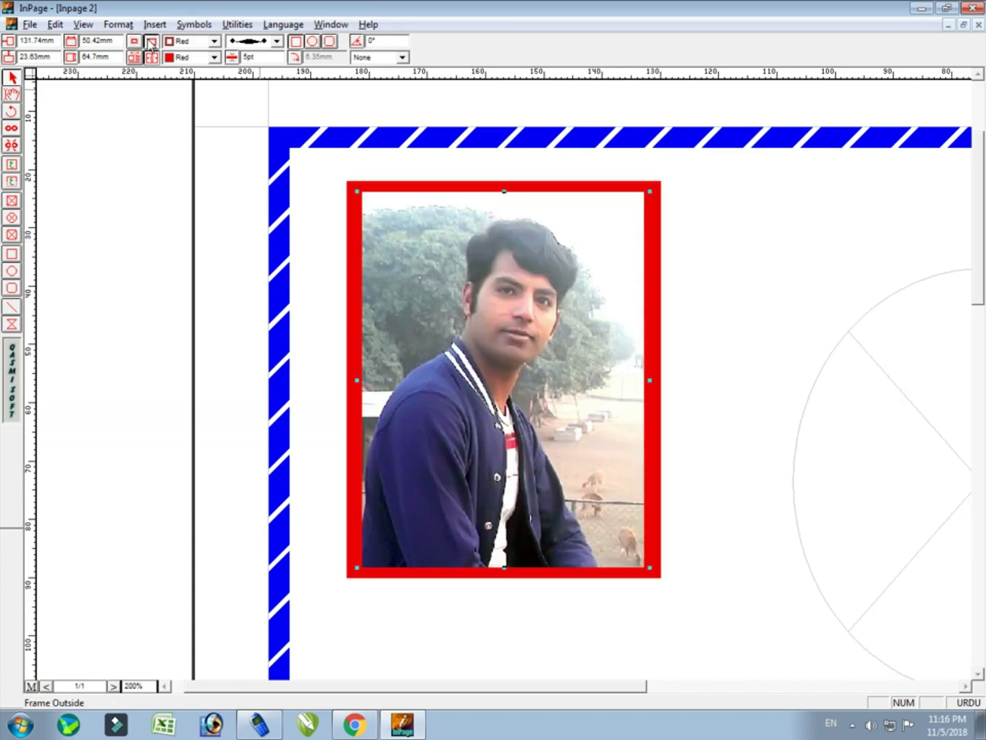
pyautogui.click(374, 151)
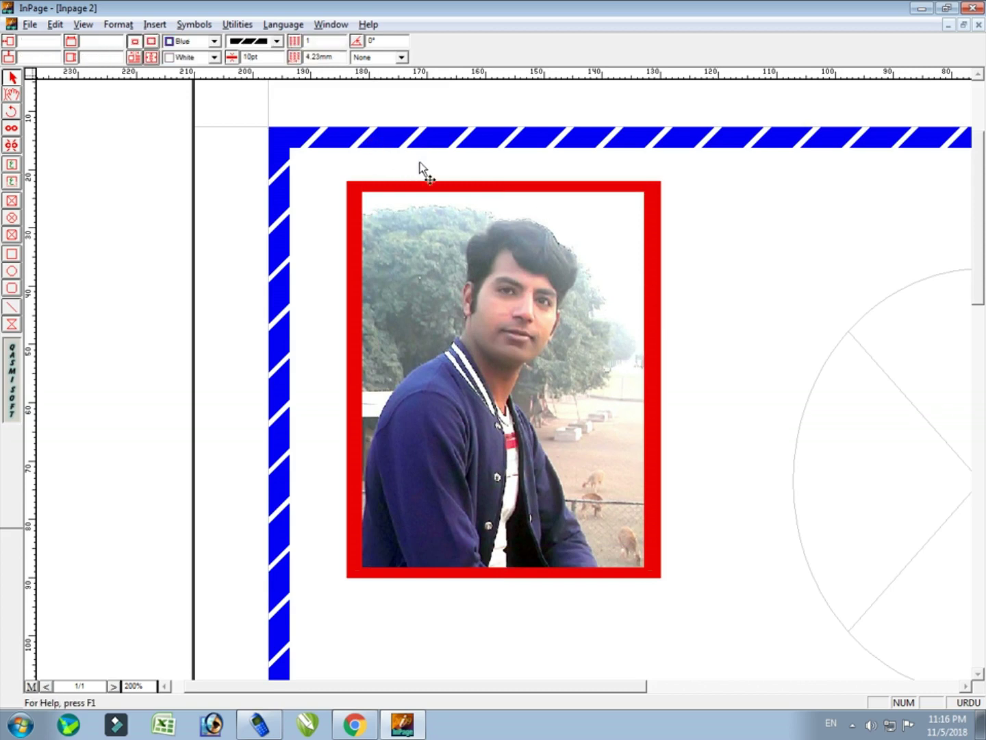
pyautogui.click(237, 147)
pyautogui.moveTo(237, 146); pyautogui.dragTo(411, 200)
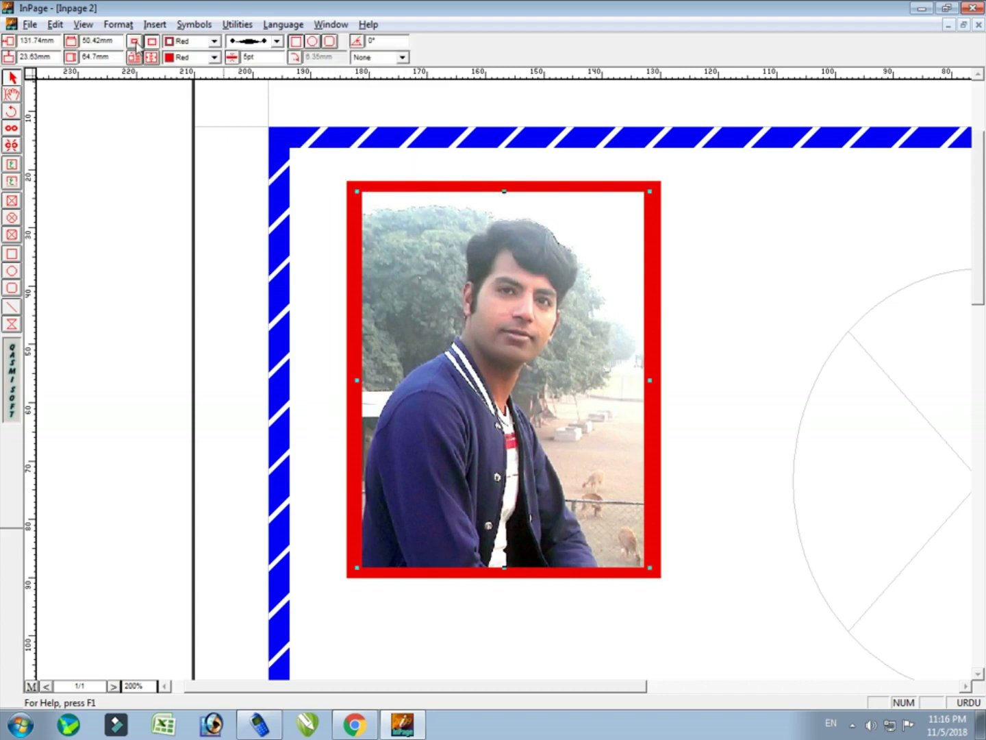
pyautogui.click(135, 42)
pyautogui.moveTo(226, 142); pyautogui.dragTo(404, 195)
pyautogui.click(472, 307)
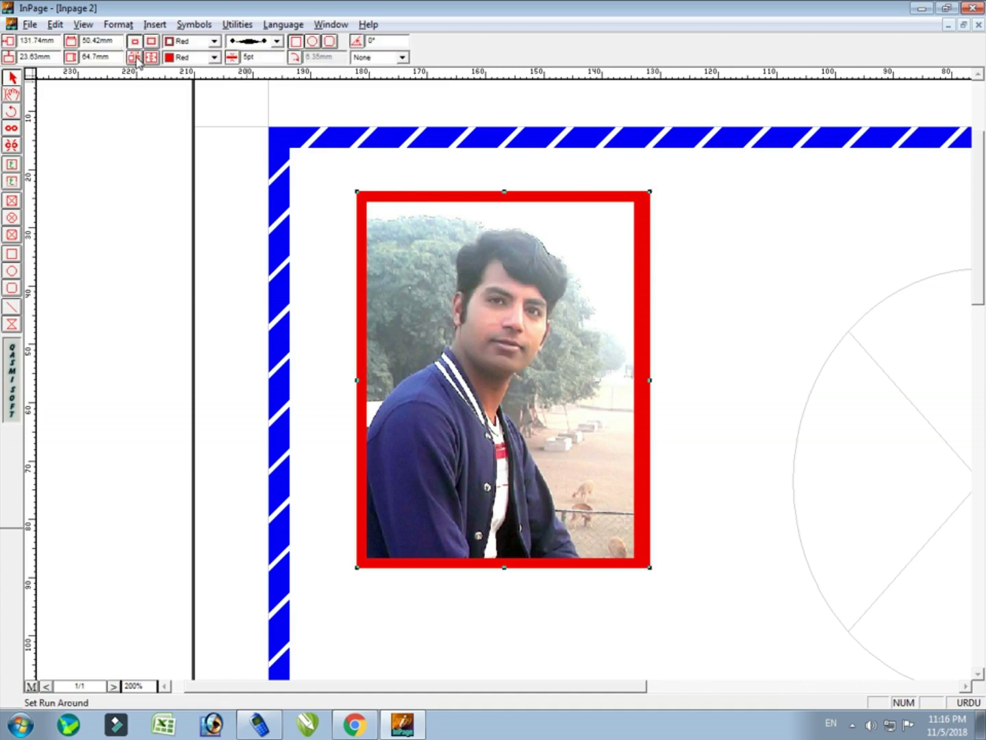
# Turn on text run-around for the photo, keeping 0.71 mm left/right and 0.35 mm top/bottom offsets
pyautogui.click(135, 58)
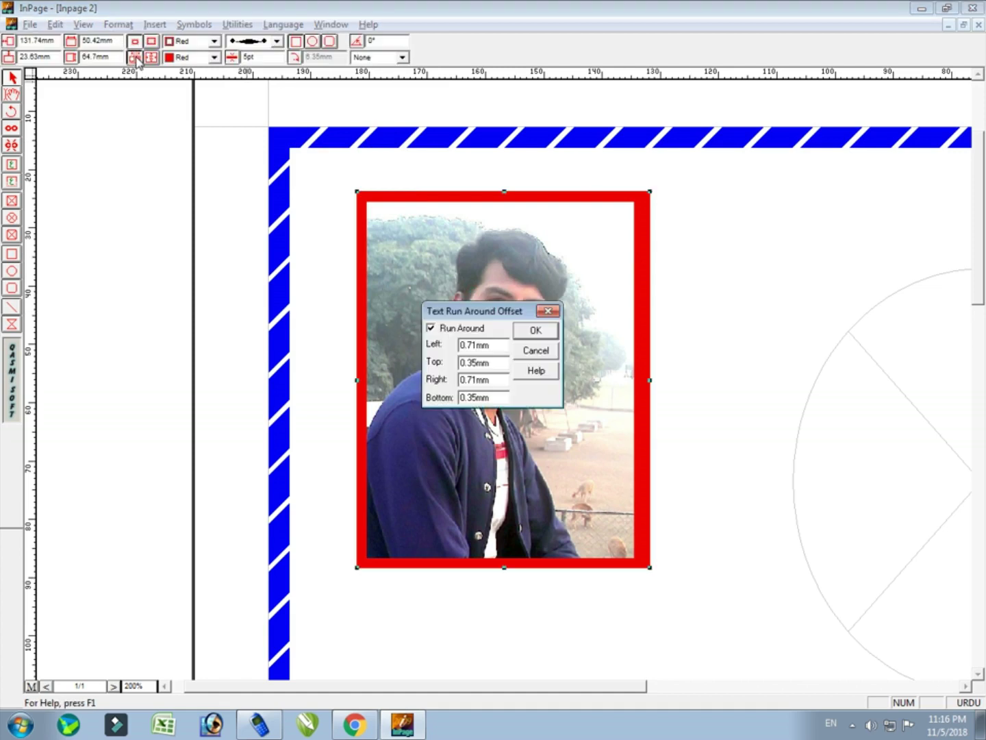
pyautogui.click(535, 332)
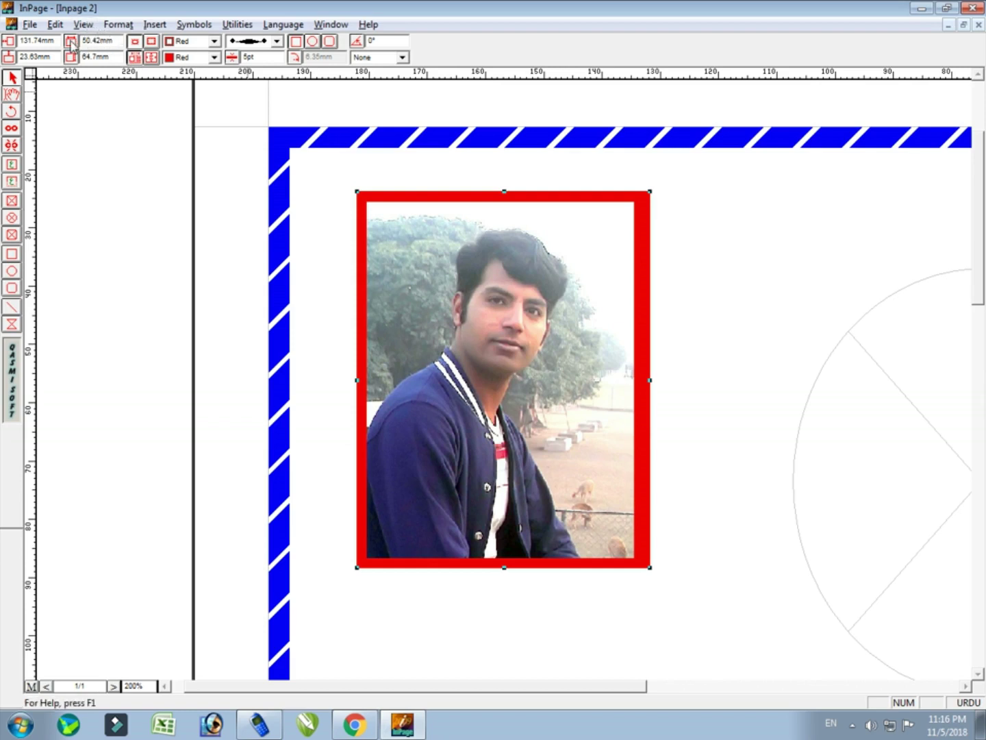
# Set the photo frame width to 60 mm, then narrow it from the left edge
pyautogui.moveTo(116, 42); pyautogui.dragTo(82, 41)
pyautogui.write('60')
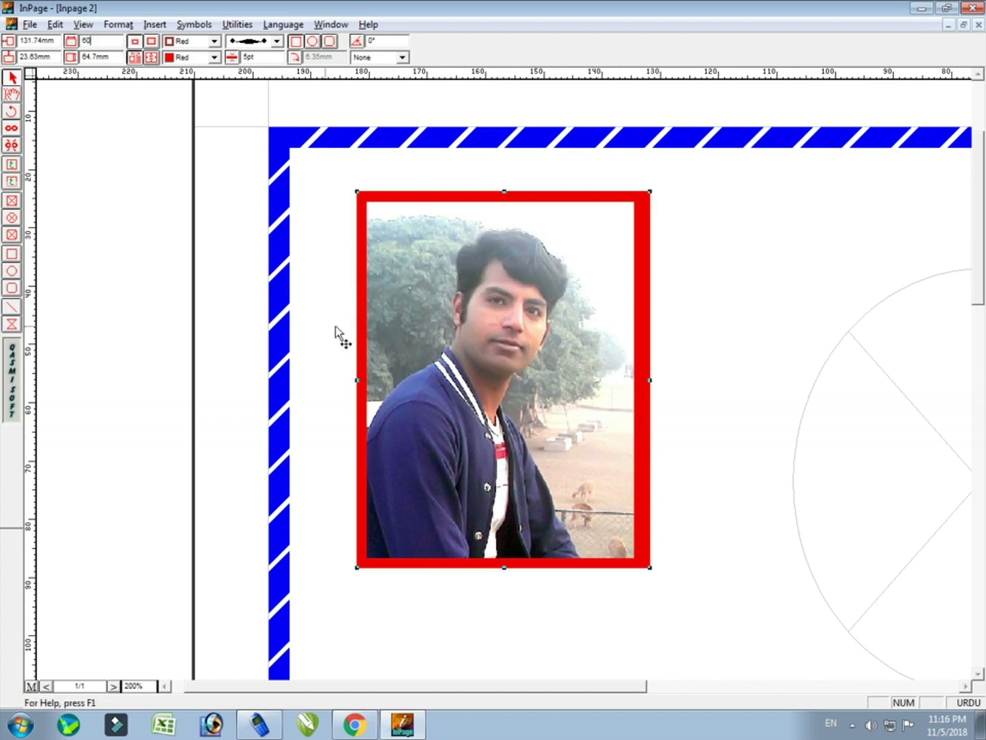
pyautogui.press('Return')
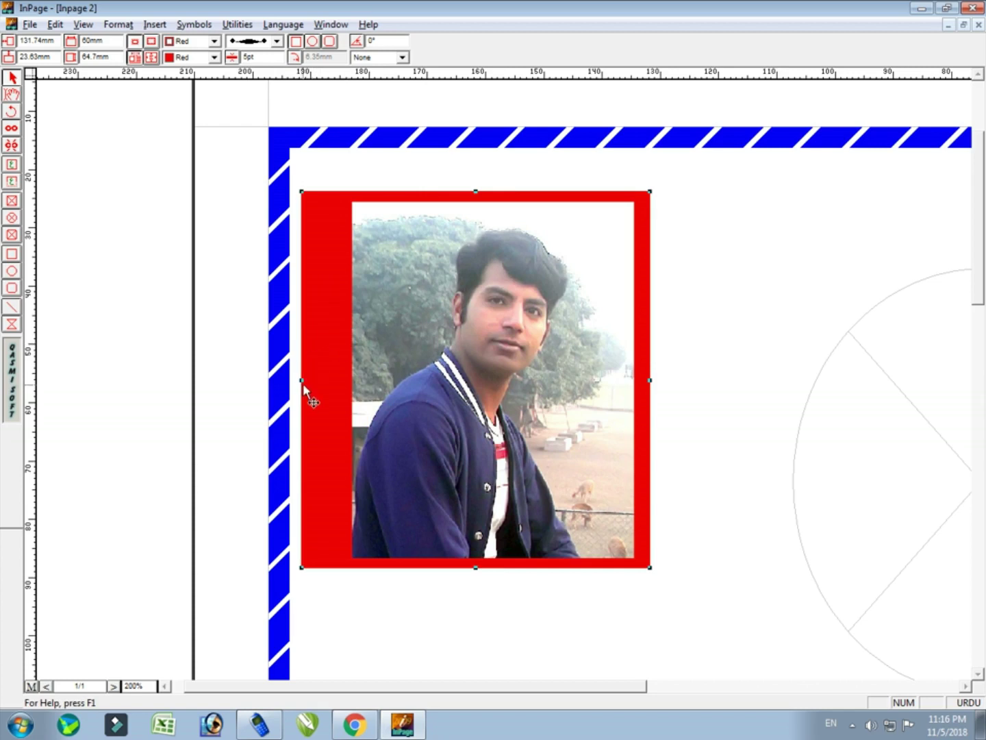
pyautogui.moveTo(301, 379); pyautogui.dragTo(365, 380)
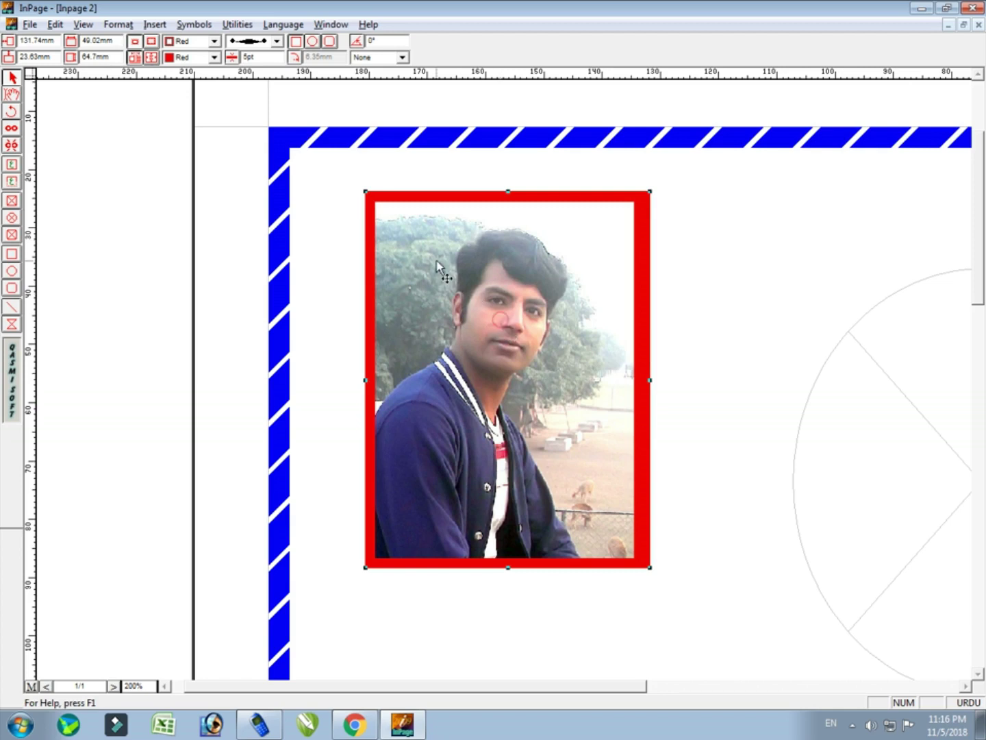
# Set the frame height to 70 mm, then drag the bottom up to about 63 mm
pyautogui.doubleClick(113, 54)
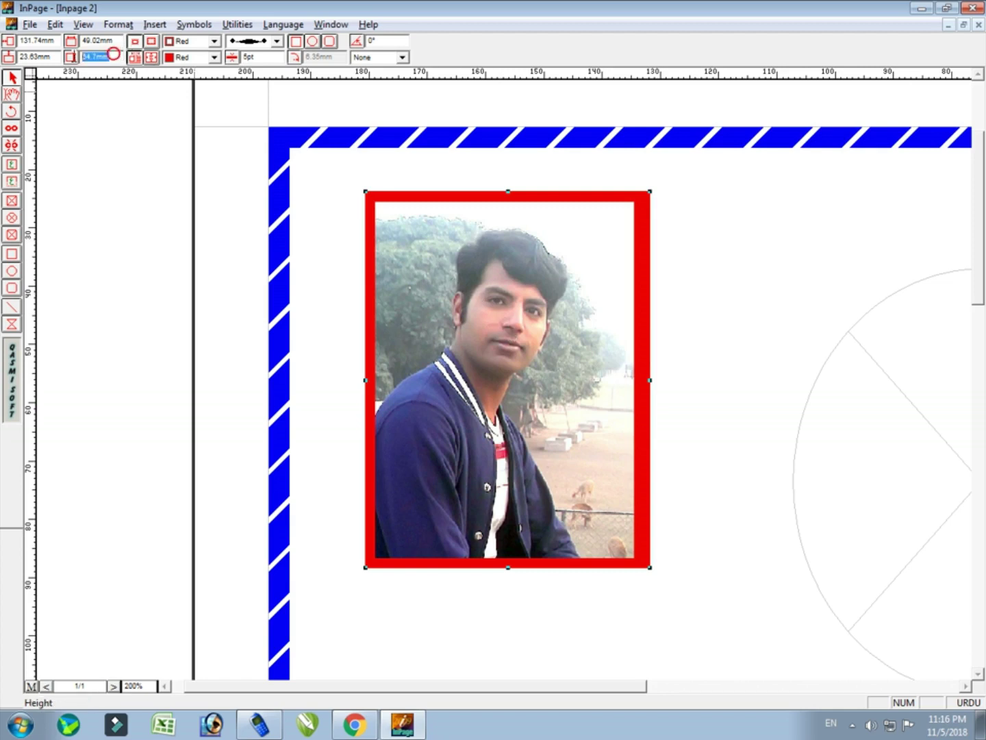
pyautogui.write('70')
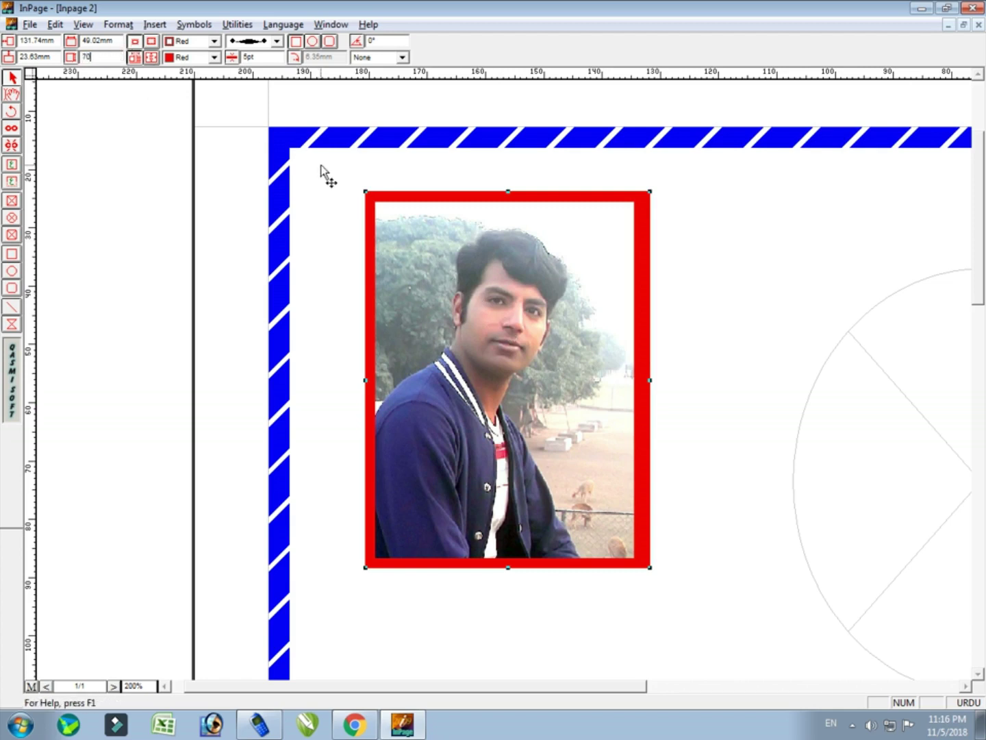
pyautogui.press('Return')
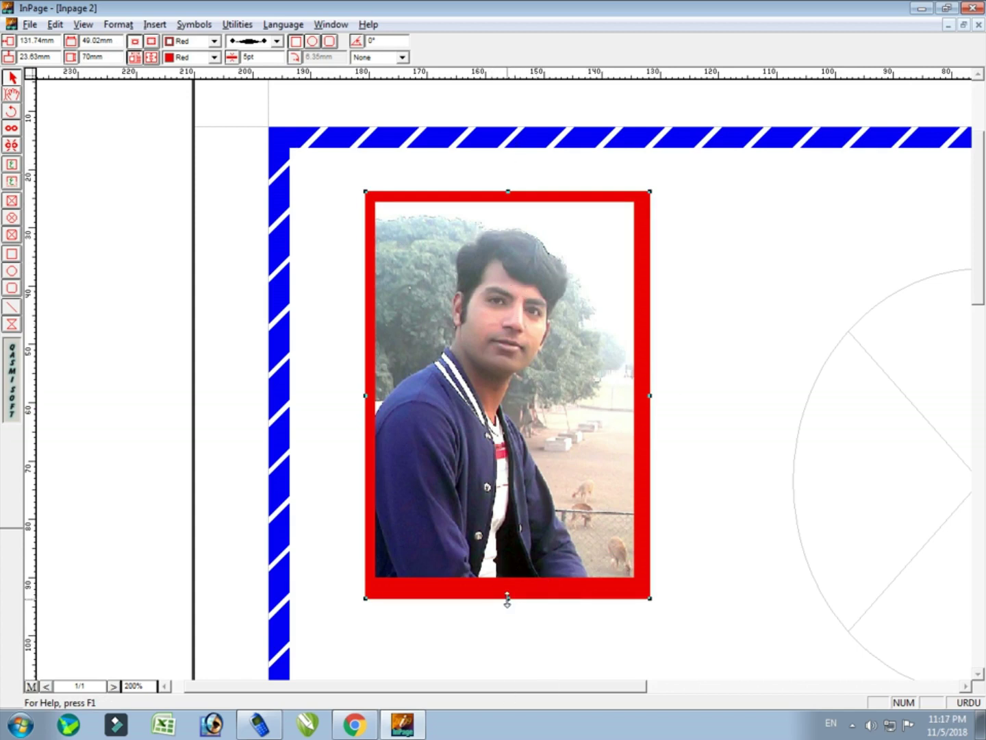
pyautogui.moveTo(507, 597); pyautogui.dragTo(513, 558)
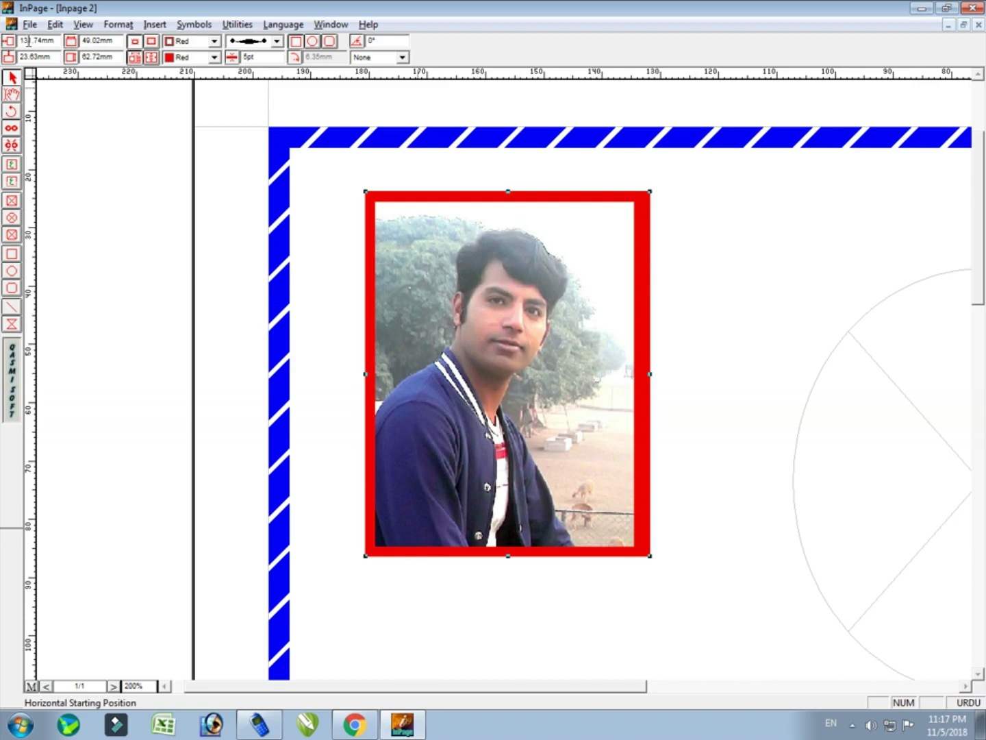
# Try new horizontal position values for the photo frame, including 150 mm
pyautogui.doubleClick(56, 43)
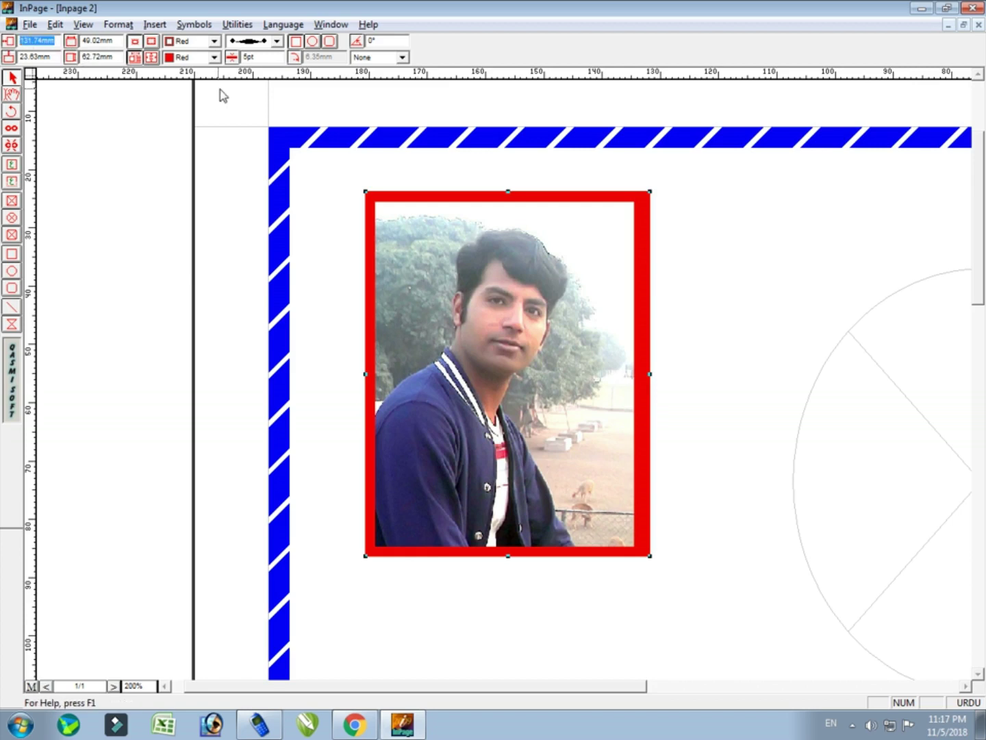
pyautogui.write('100')
pyautogui.press('Return')
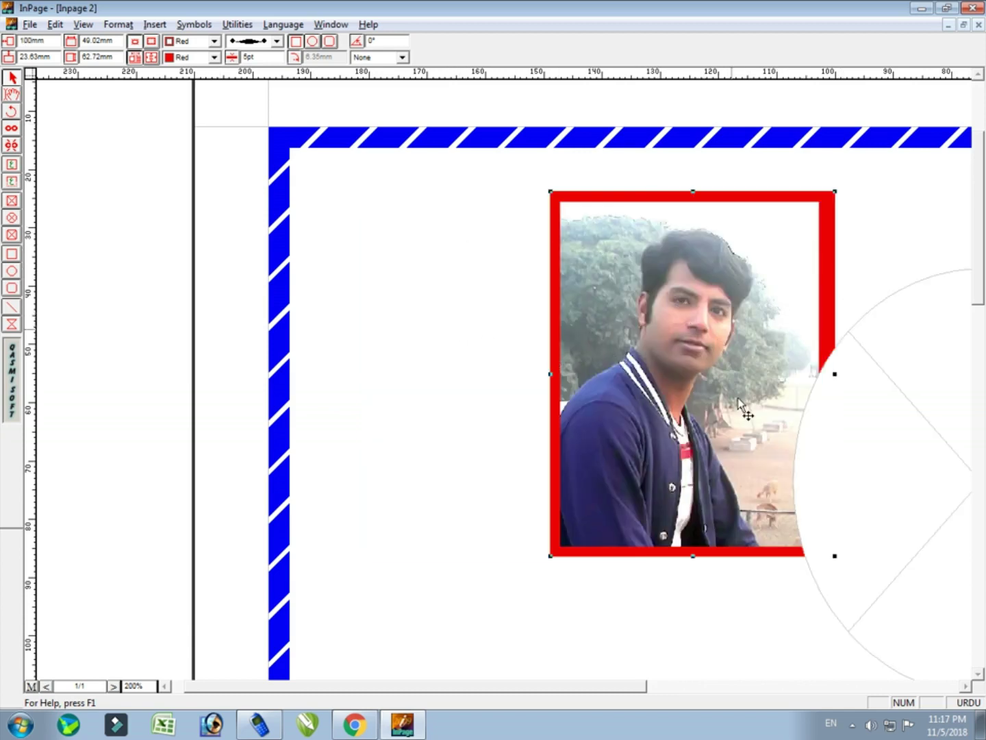
pyautogui.moveTo(596, 690)
pyautogui.mouseDown()
pyautogui.moveTo(676, 717)
pyautogui.moveTo(587, 678)
pyautogui.moveTo(573, 688)
pyautogui.mouseUp()
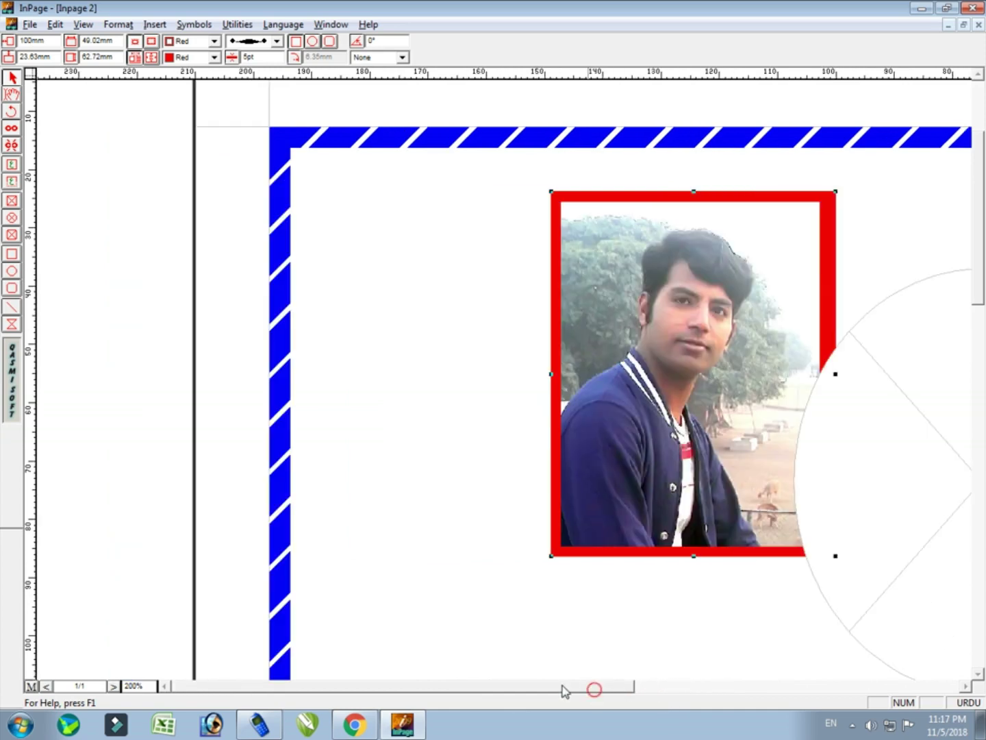
pyautogui.doubleClick(50, 40)
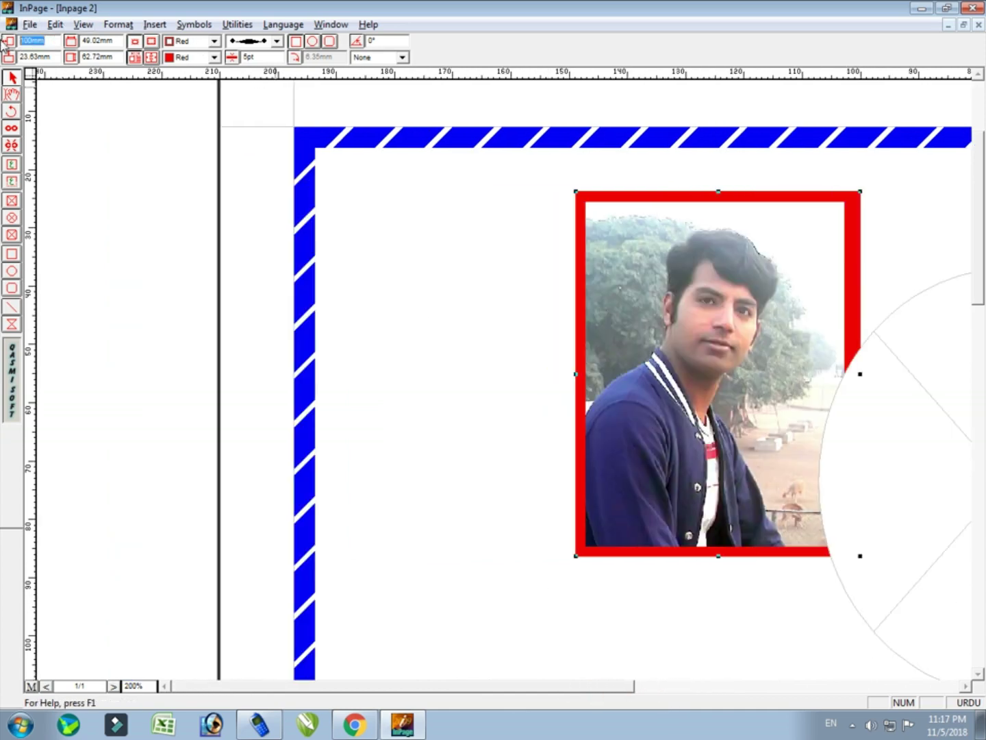
pyautogui.write('150')
pyautogui.press('Return')
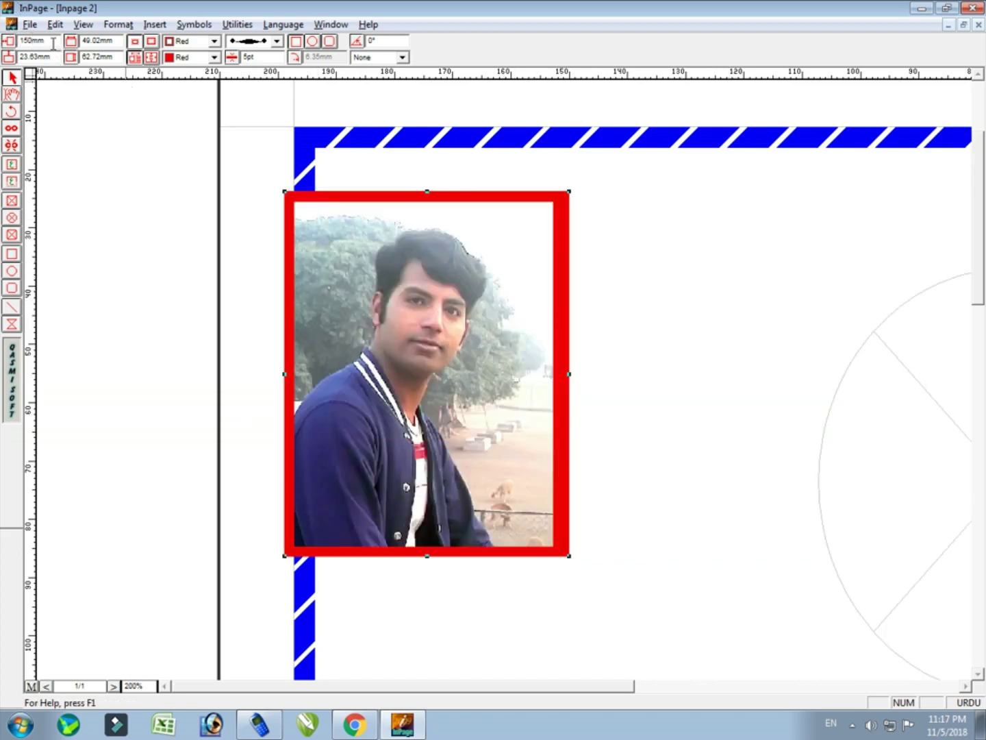
# Drag the frame near the border's top-left corner and add a vertical guide across the photo
pyautogui.doubleClick(53, 44)
pyautogui.moveTo(377, 302); pyautogui.dragTo(504, 321)
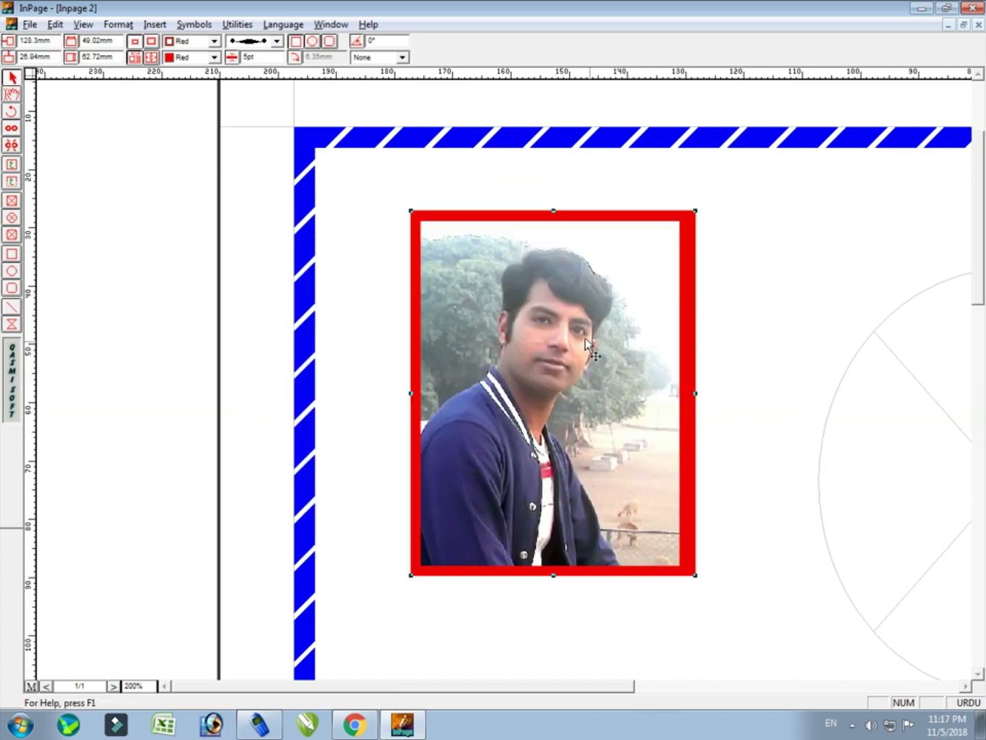
pyautogui.moveTo(586, 340); pyautogui.dragTo(487, 292)
pyautogui.moveTo(59, 41); pyautogui.dragTo(2, 28)
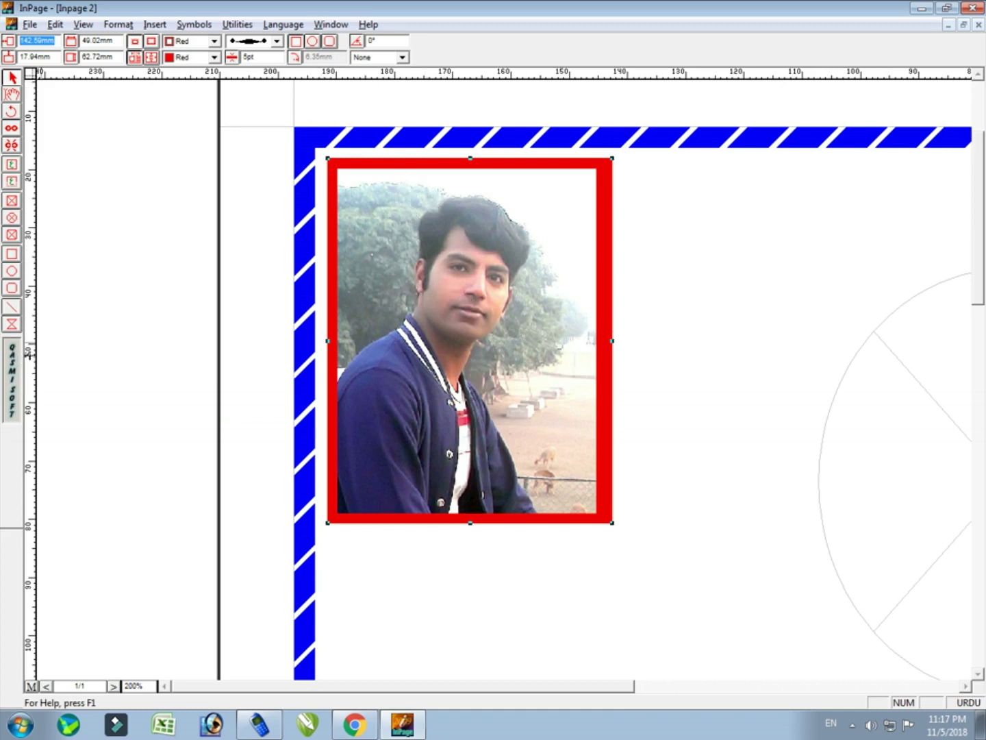
pyautogui.moveTo(36, 354); pyautogui.dragTo(452, 427)
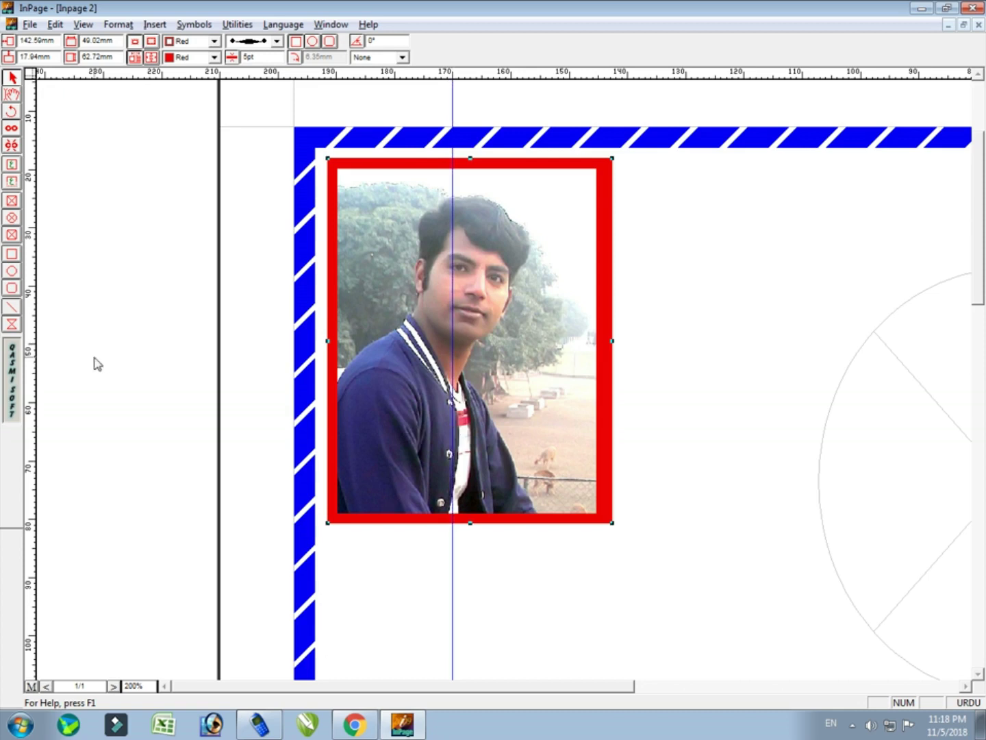
# Add a second vertical guide, align the photo's left edge to the first, and resize it to about 48 × 63 mm
pyautogui.moveTo(34, 365); pyautogui.dragTo(656, 462)
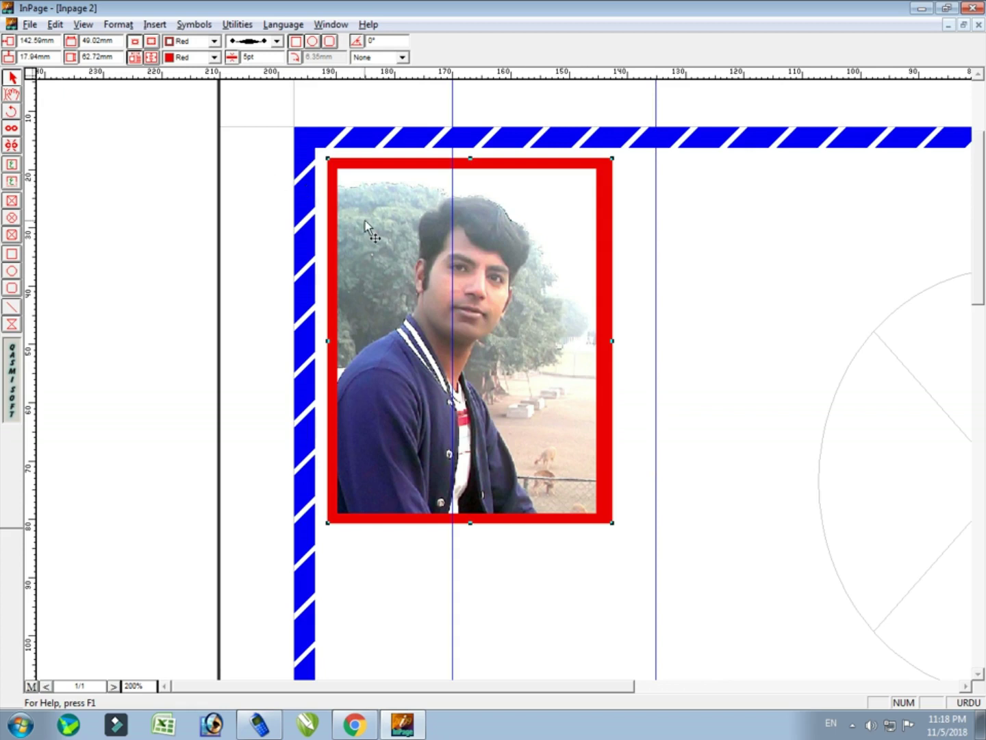
pyautogui.moveTo(366, 222); pyautogui.dragTo(487, 227)
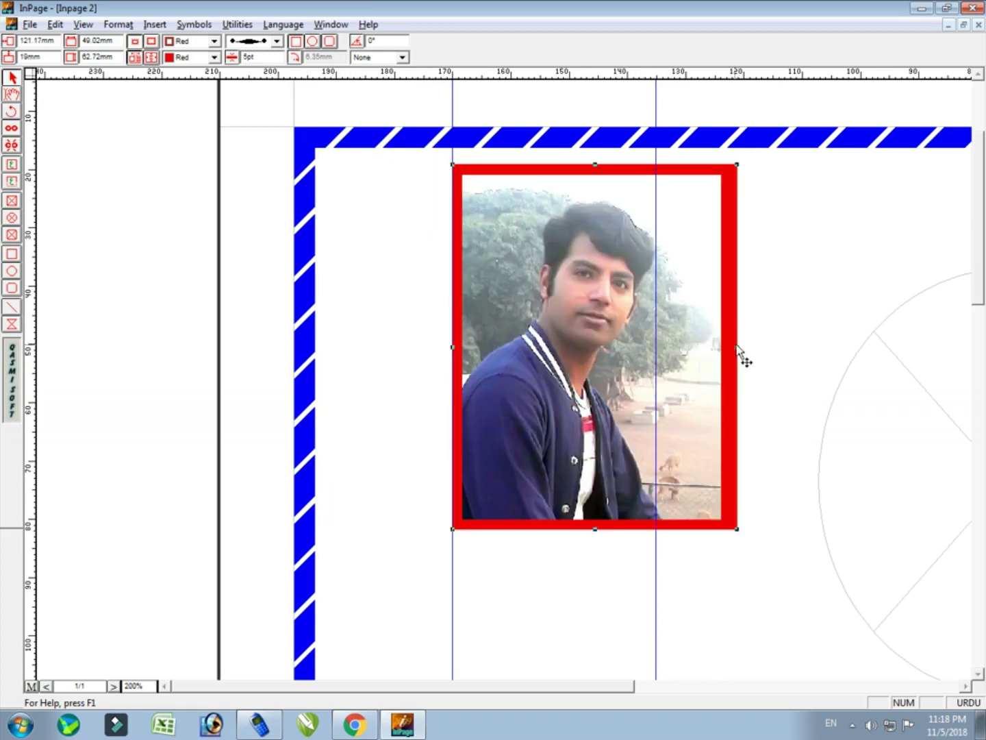
pyautogui.moveTo(697, 348); pyautogui.dragTo(656, 349)
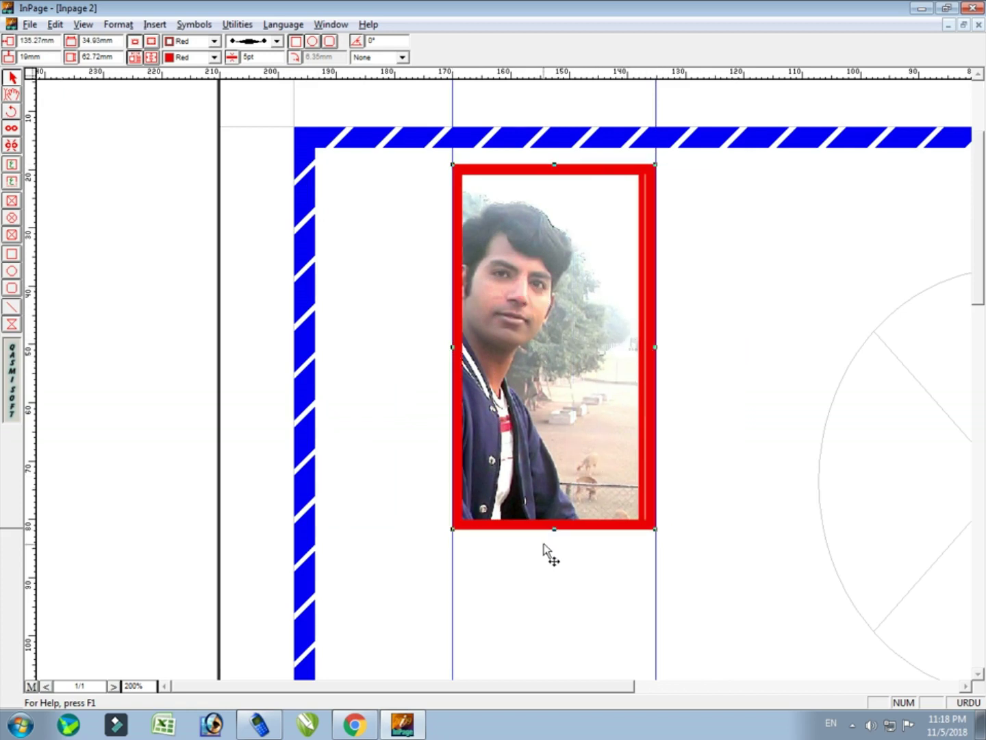
pyautogui.moveTo(554, 529); pyautogui.dragTo(554, 436)
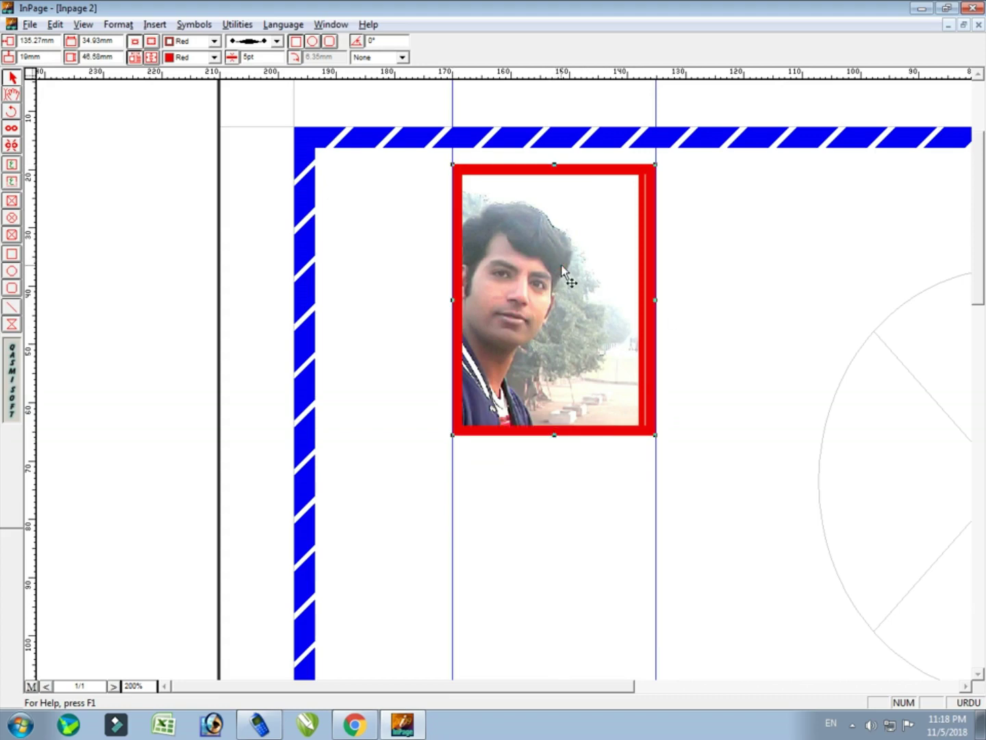
pyautogui.hotkey('ctrl', 'z')
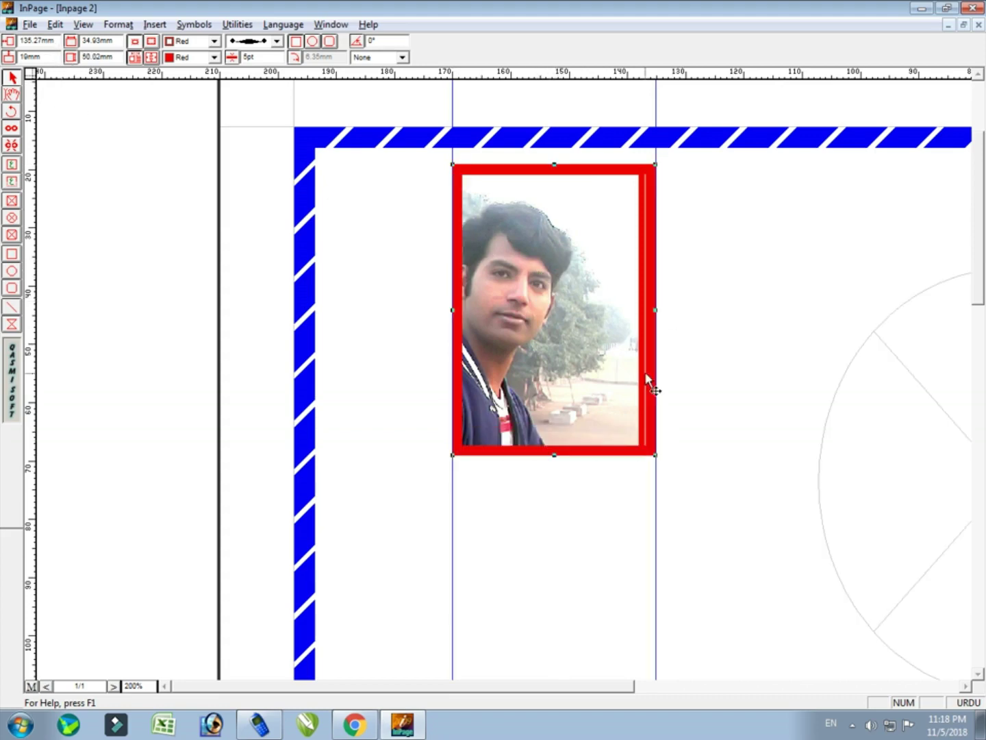
pyautogui.moveTo(655, 310); pyautogui.dragTo(731, 336)
pyautogui.moveTo(591, 455); pyautogui.dragTo(591, 526)
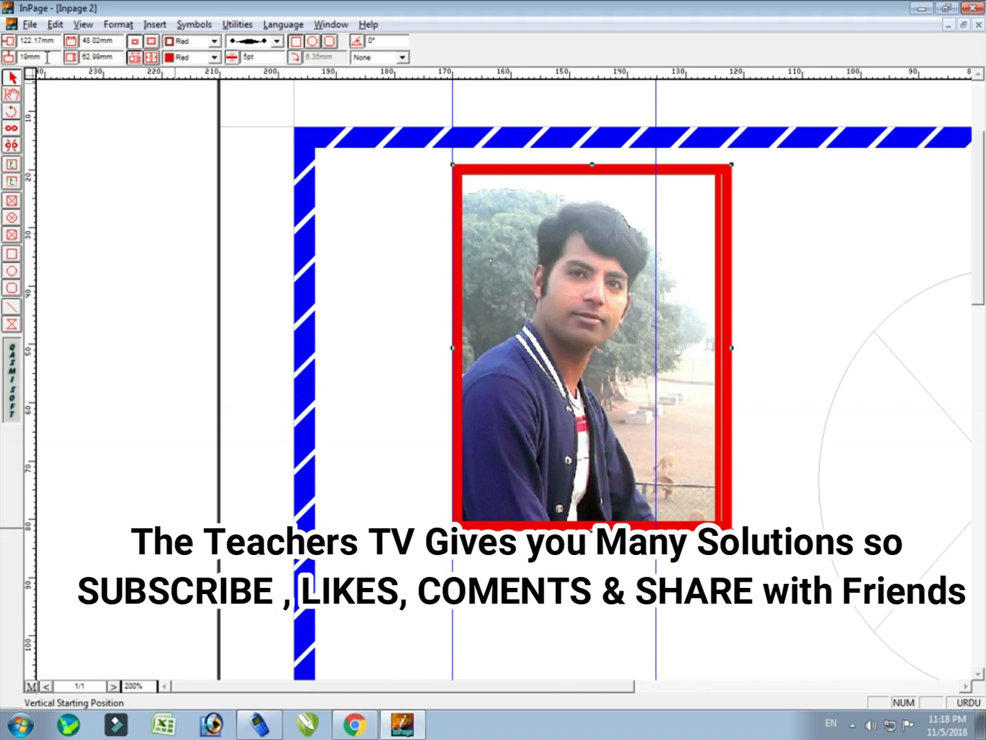
# Set the frame's vertical position to 19 mm after trying 25 mm and 10 mm
pyautogui.doubleClick(46, 57)
pyautogui.write('25')
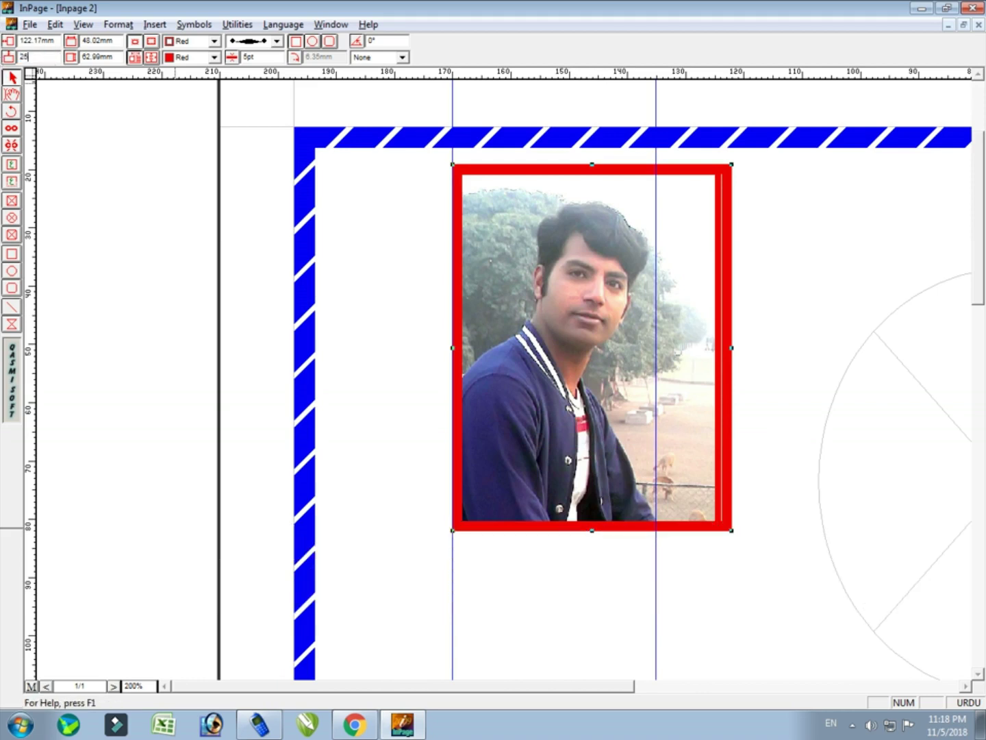
pyautogui.press('Return')
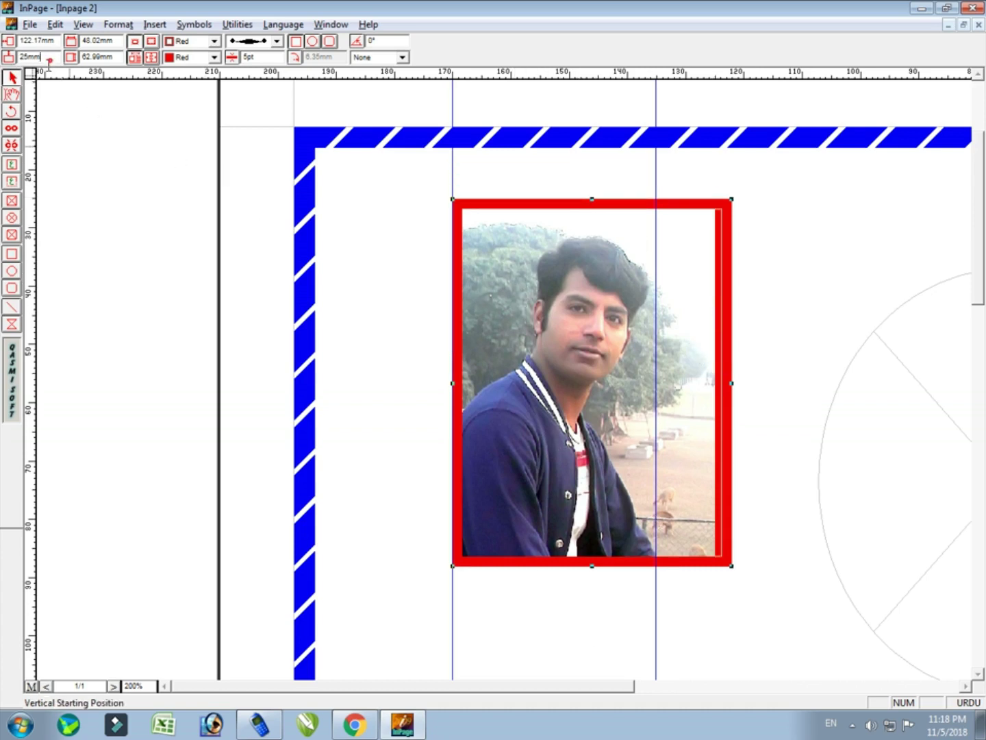
pyautogui.doubleClick(47, 58)
pyautogui.write('10')
pyautogui.press('Return')
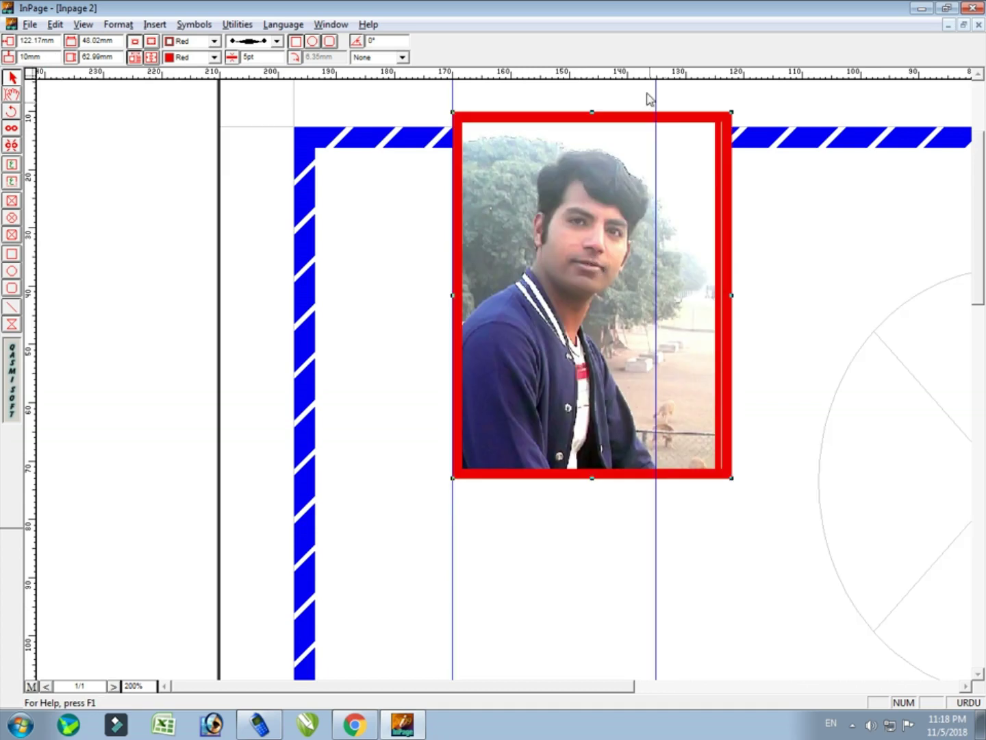
pyautogui.doubleClick(50, 57)
pyautogui.write('19')
pyautogui.press('Return')
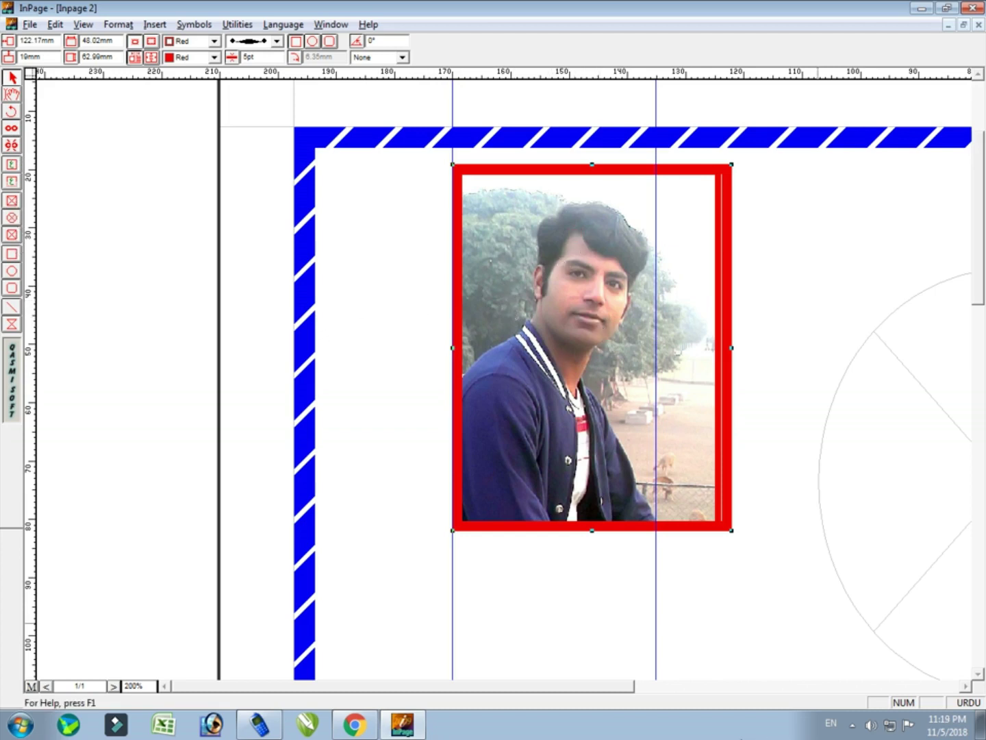
pyautogui.click(83, 23)
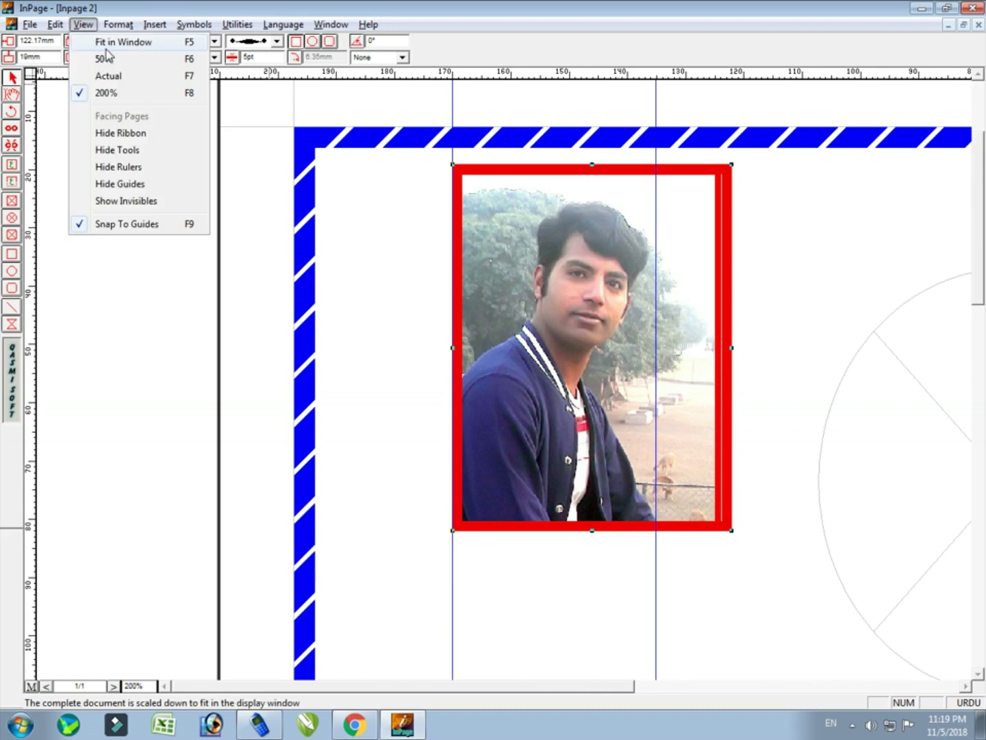
# Fit the whole page in the window and delete the rounded-rectangle placeholder frame
pyautogui.click(107, 46)
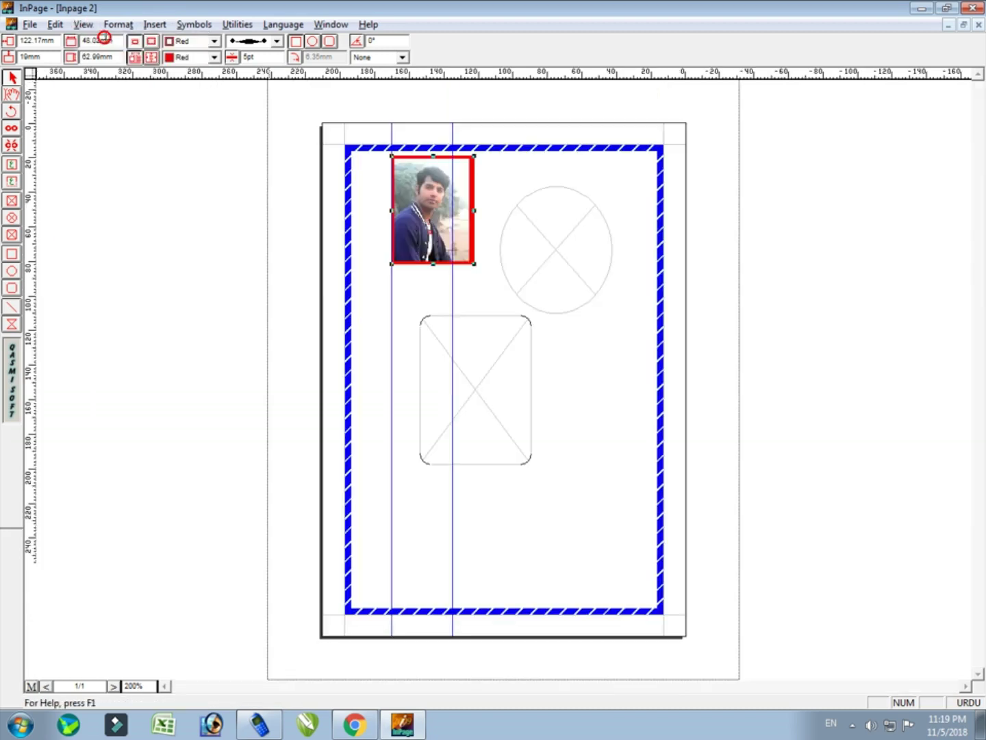
pyautogui.click(541, 270)
pyautogui.click(508, 391)
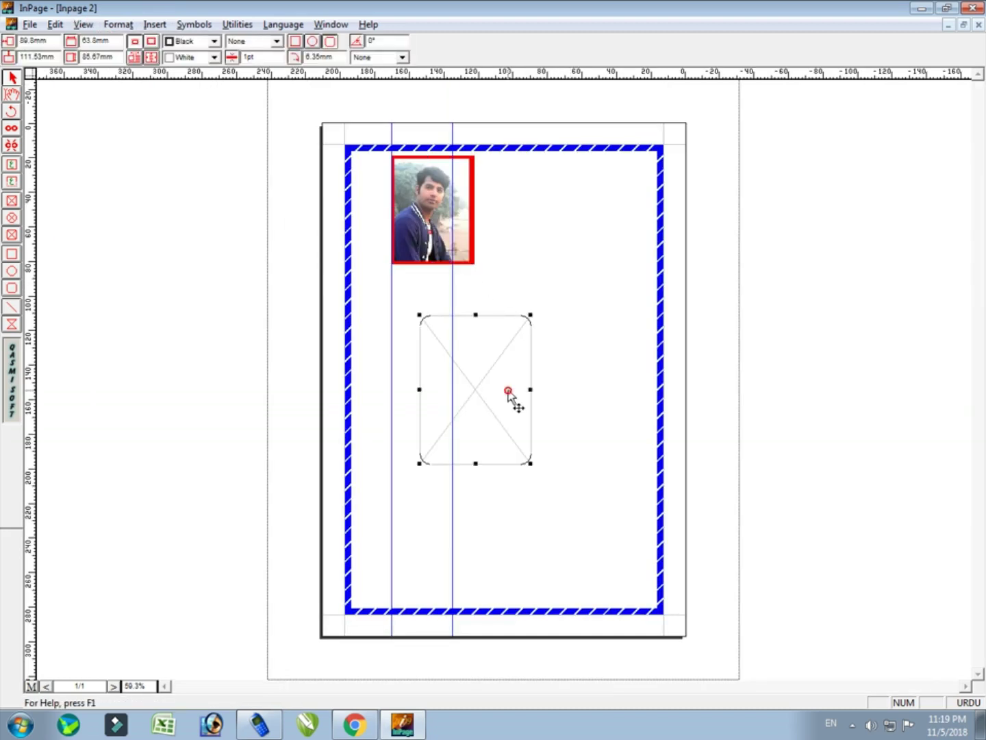
pyautogui.press('Delete')
pyautogui.click(466, 204)
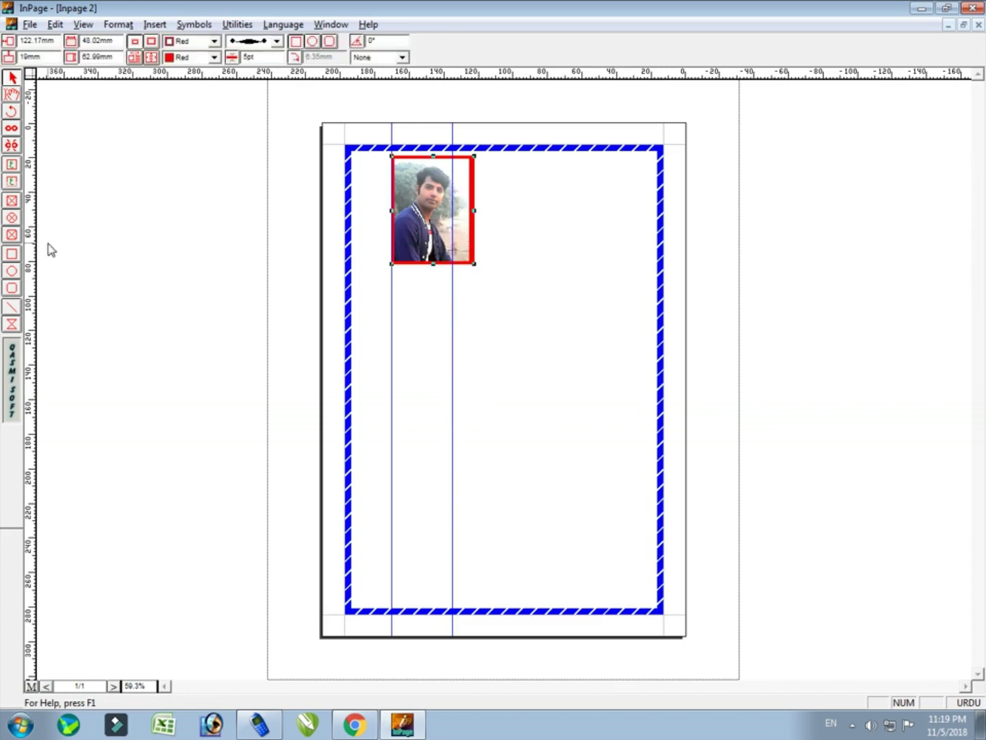
# Draw an oval to the right of the photo and remove the extra second oval
pyautogui.click(14, 254)
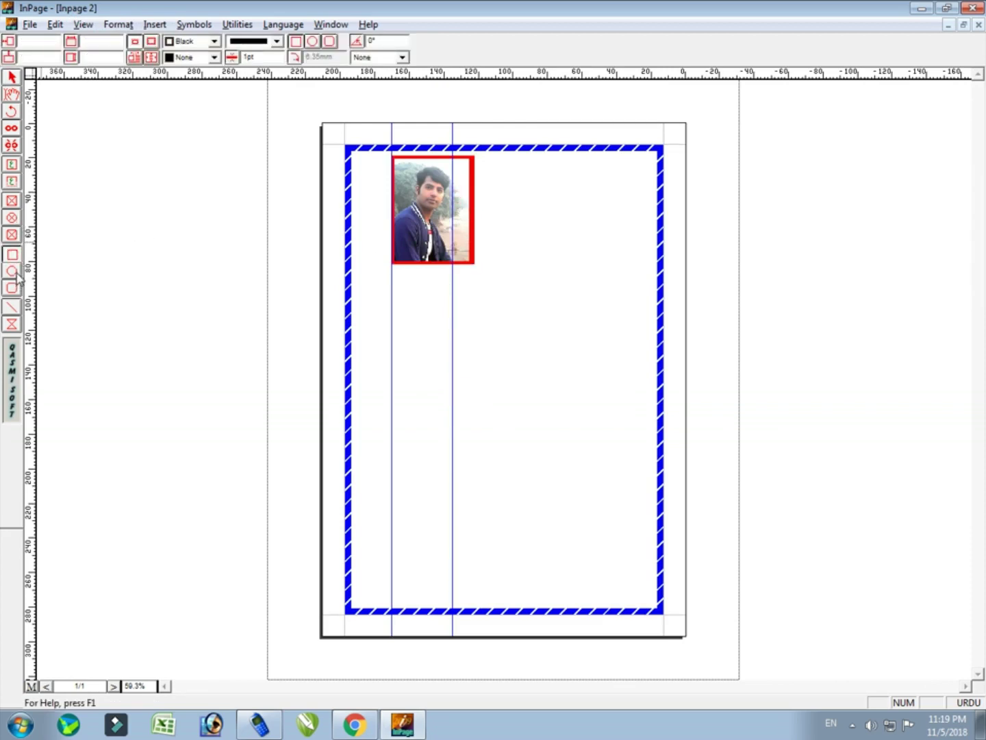
pyautogui.click(14, 272)
pyautogui.moveTo(516, 178); pyautogui.dragTo(633, 304)
pyautogui.click(11, 272)
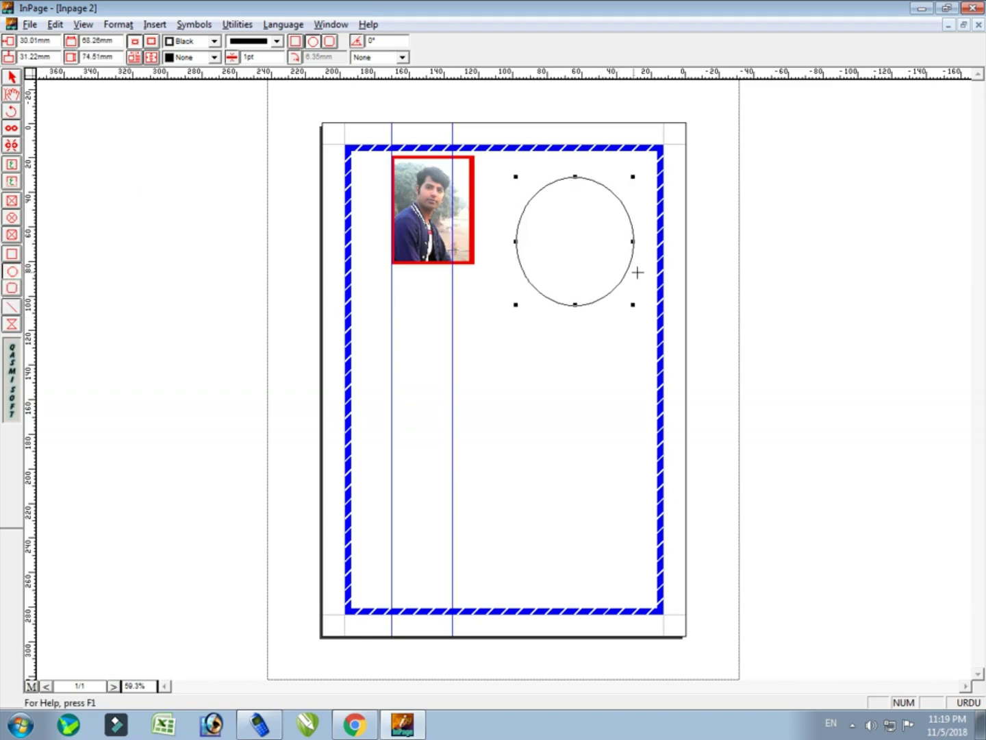
pyautogui.moveTo(523, 320); pyautogui.dragTo(636, 439)
pyautogui.press('Delete')
# Draw an empty rectangle below the circle
pyautogui.click(11, 254)
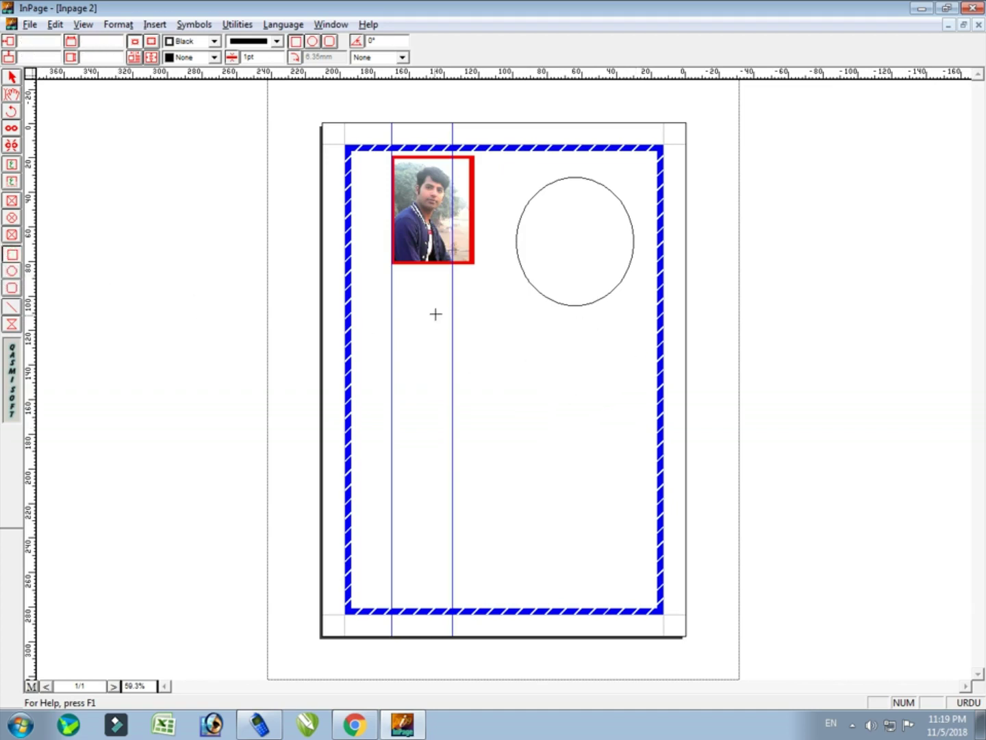
pyautogui.moveTo(483, 317); pyautogui.dragTo(614, 439)
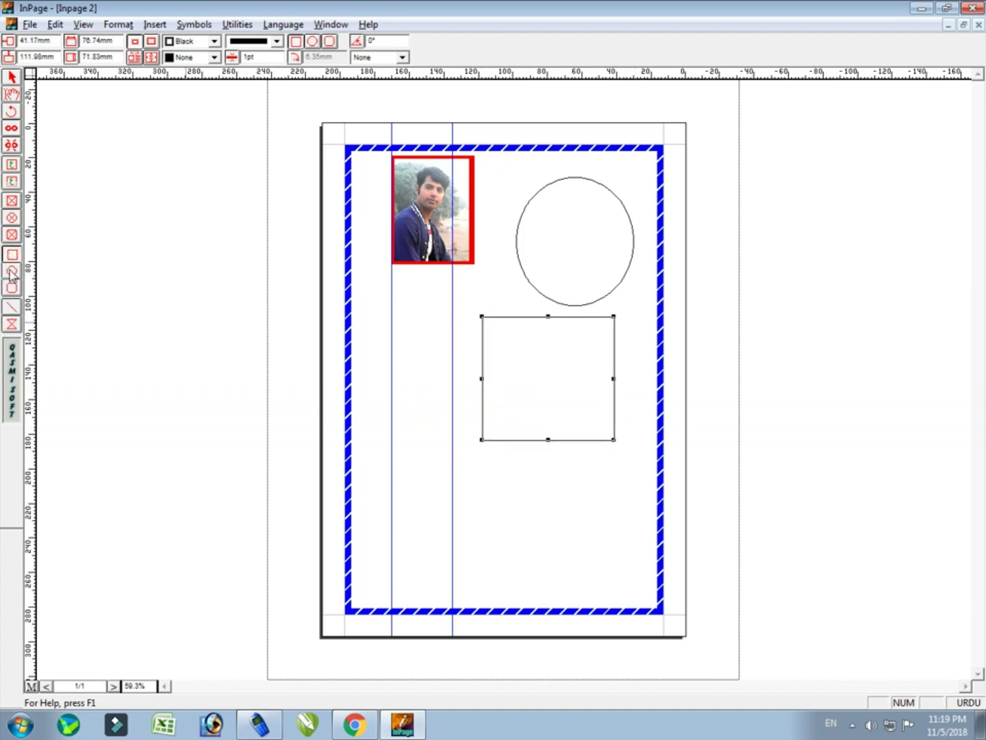
pyautogui.click(12, 287)
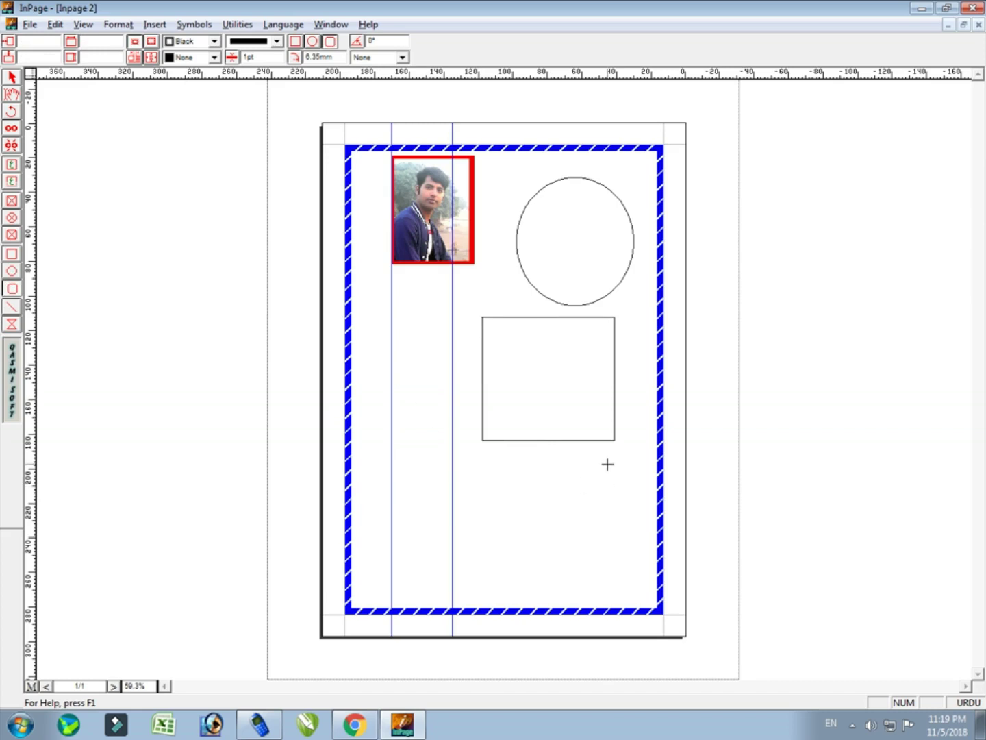
pyautogui.click(12, 77)
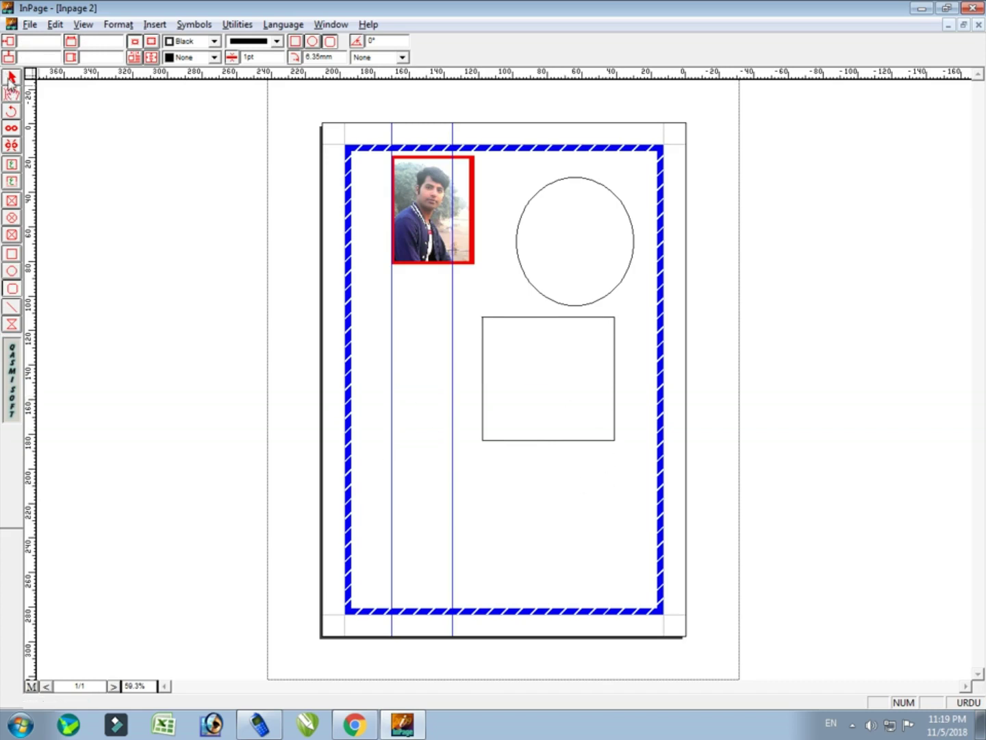
# Change the blue page border to a chain-of-rings pattern
pyautogui.click(556, 263)
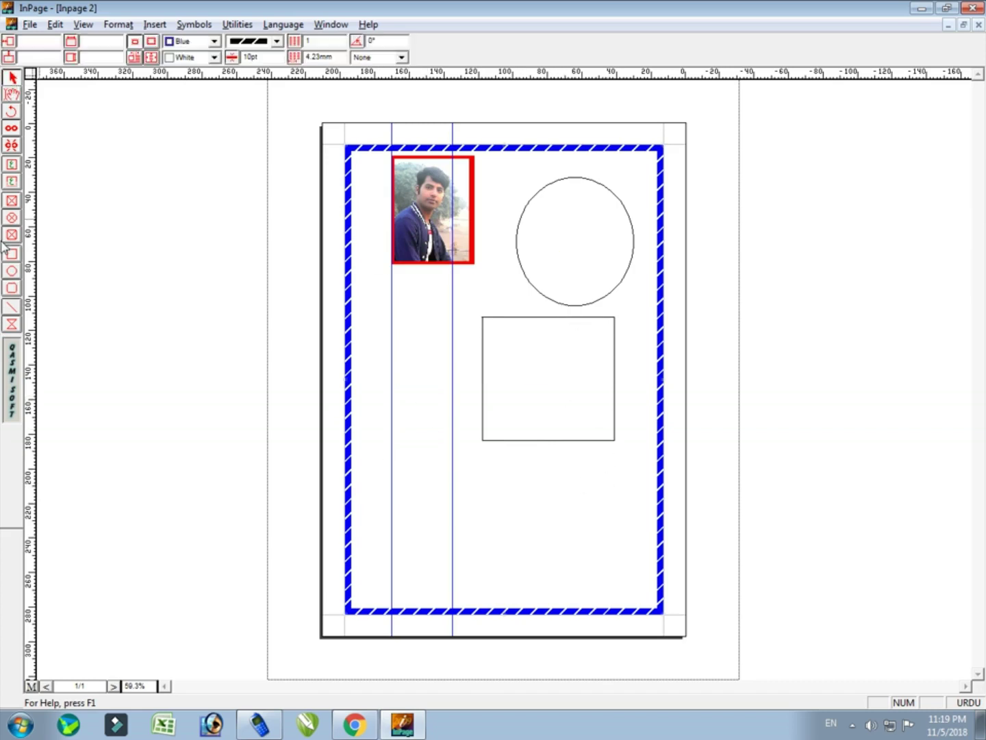
pyautogui.click(280, 41)
pyautogui.click(259, 83)
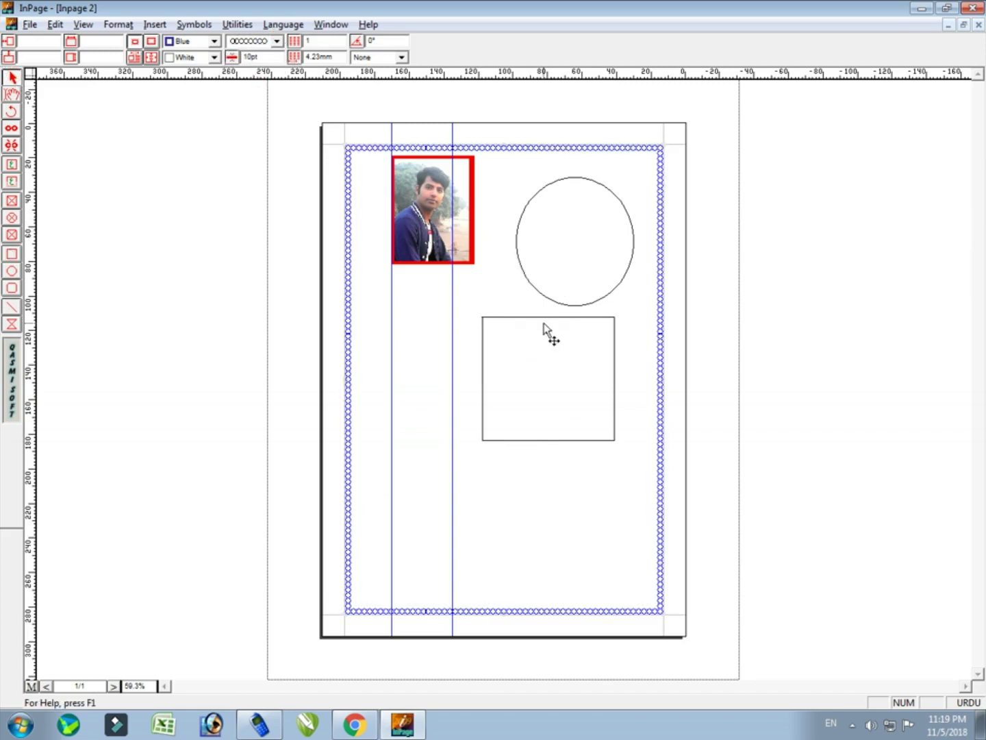
pyautogui.click(576, 306)
# Give the circle a dotted, 10pt red outline
pyautogui.click(276, 41)
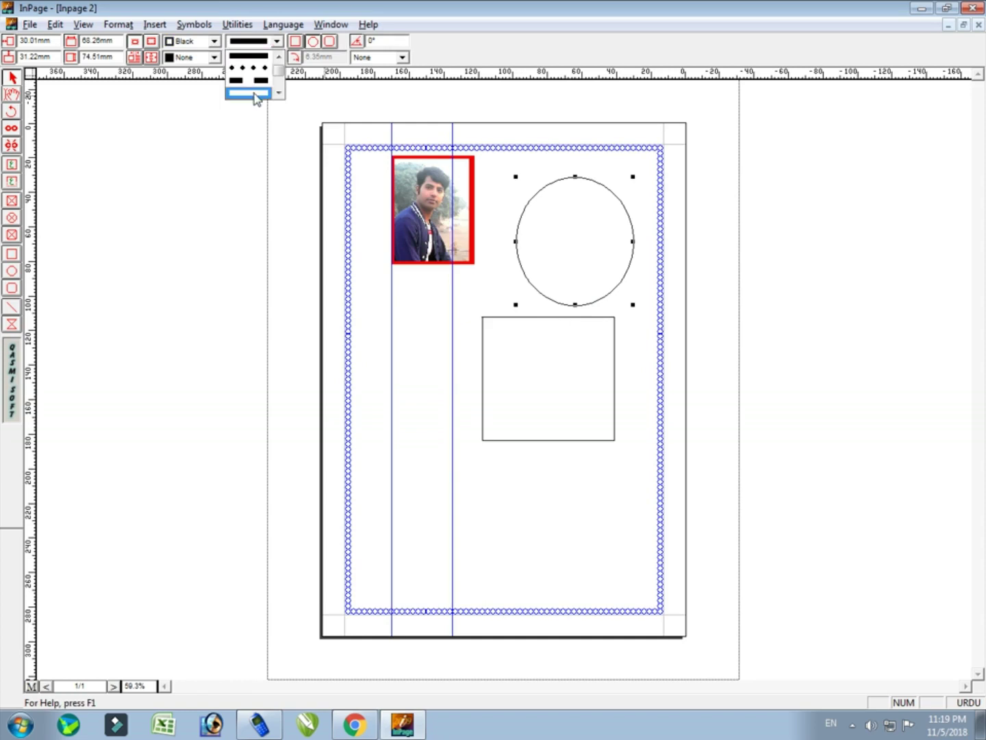
pyautogui.click(254, 93)
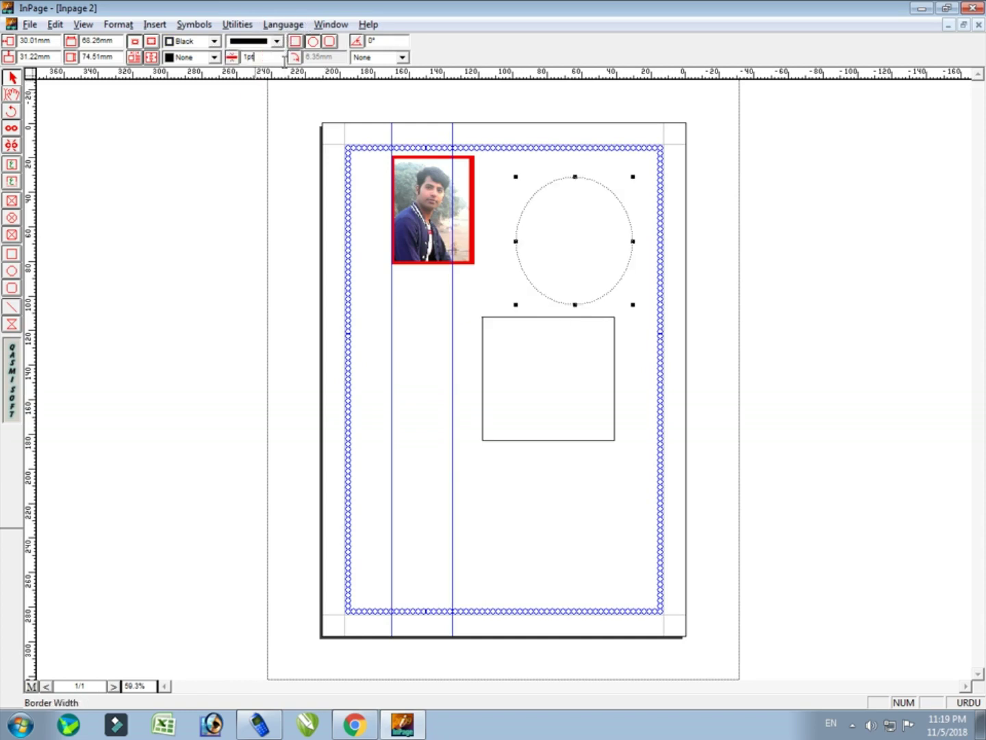
pyautogui.doubleClick(285, 59)
pyautogui.write('10')
pyautogui.press('Return')
pyautogui.click(206, 45)
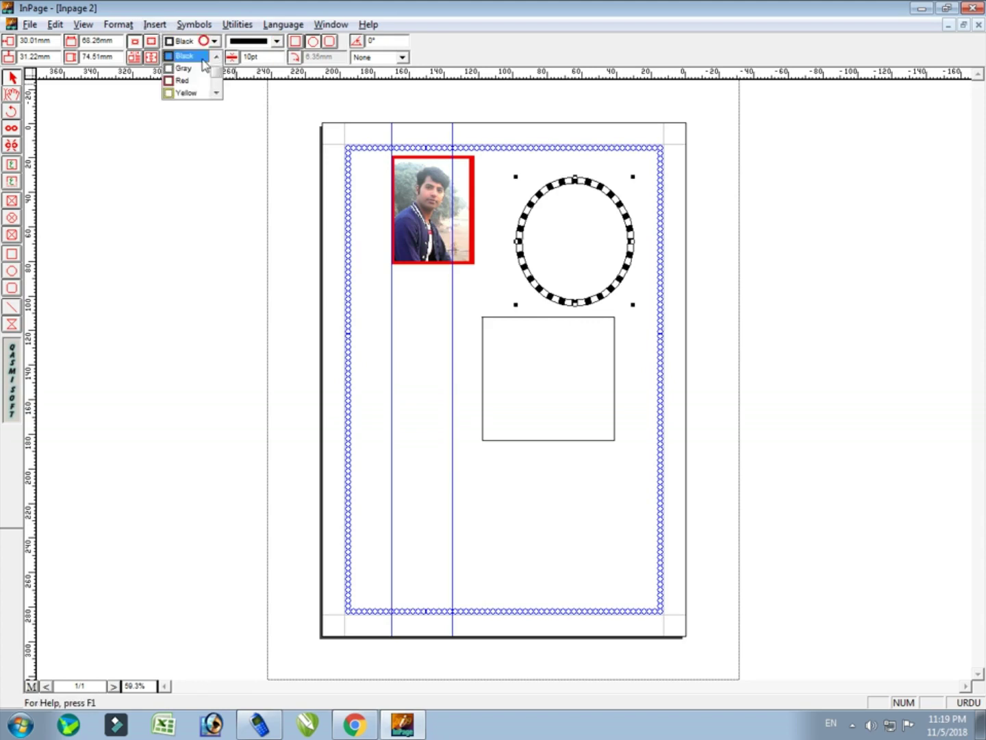
pyautogui.click(194, 81)
# Fill the circle with solid blue
pyautogui.click(213, 59)
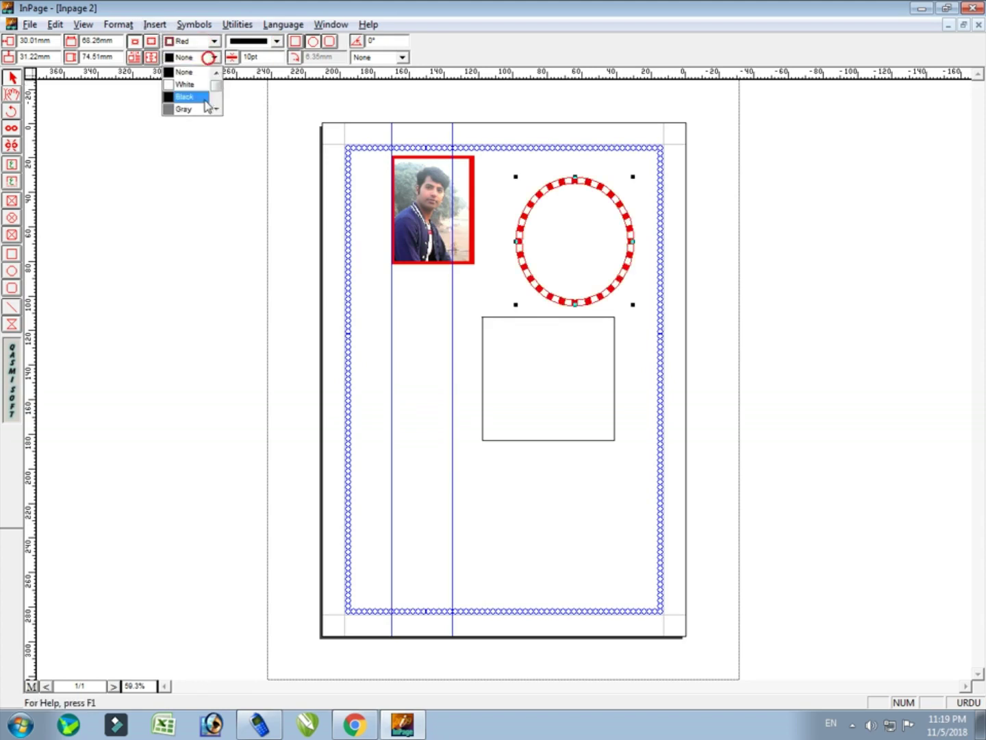
pyautogui.scroll(-2, 206, 107)
pyautogui.click(188, 96)
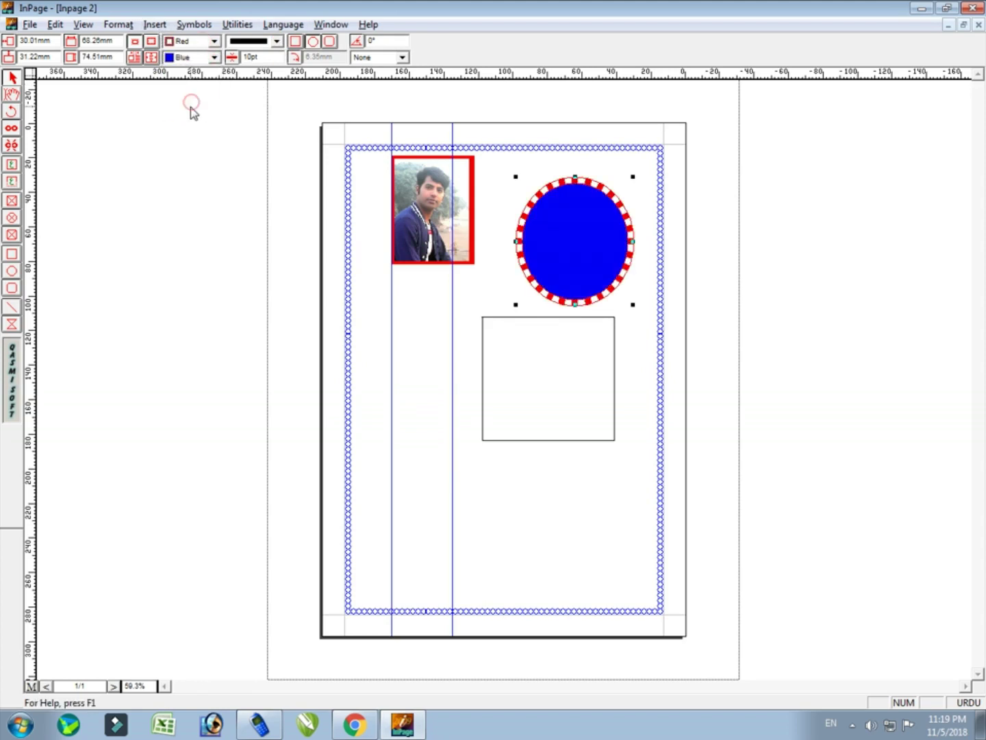
pyautogui.click(577, 346)
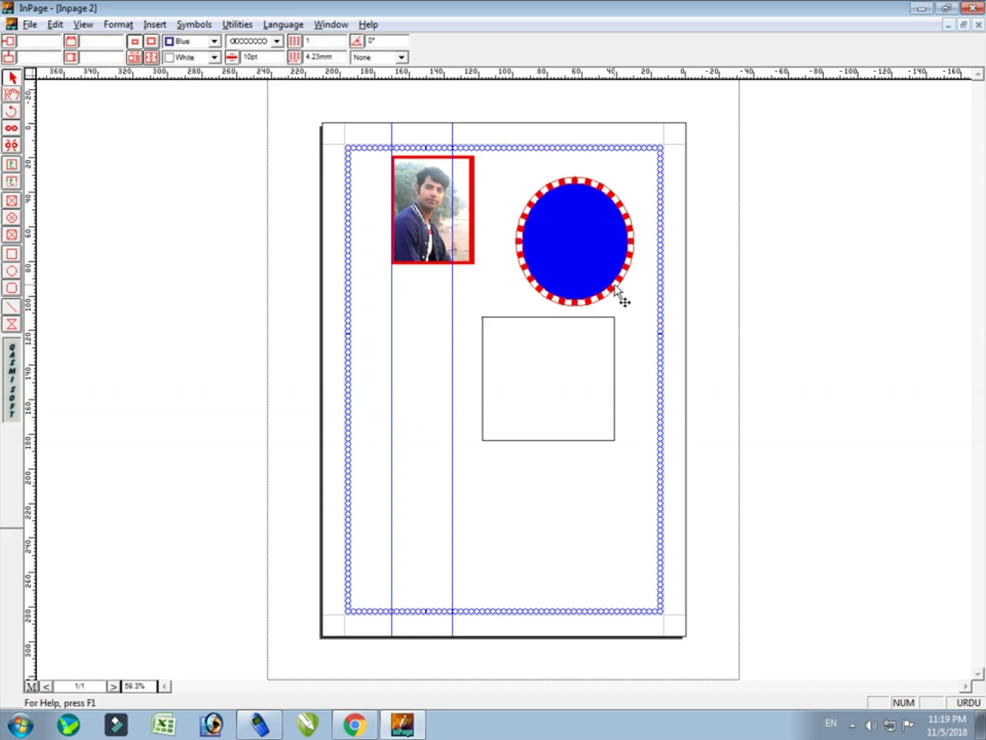
# Draw a dotted horizontal line below the rectangle
pyautogui.click(12, 305)
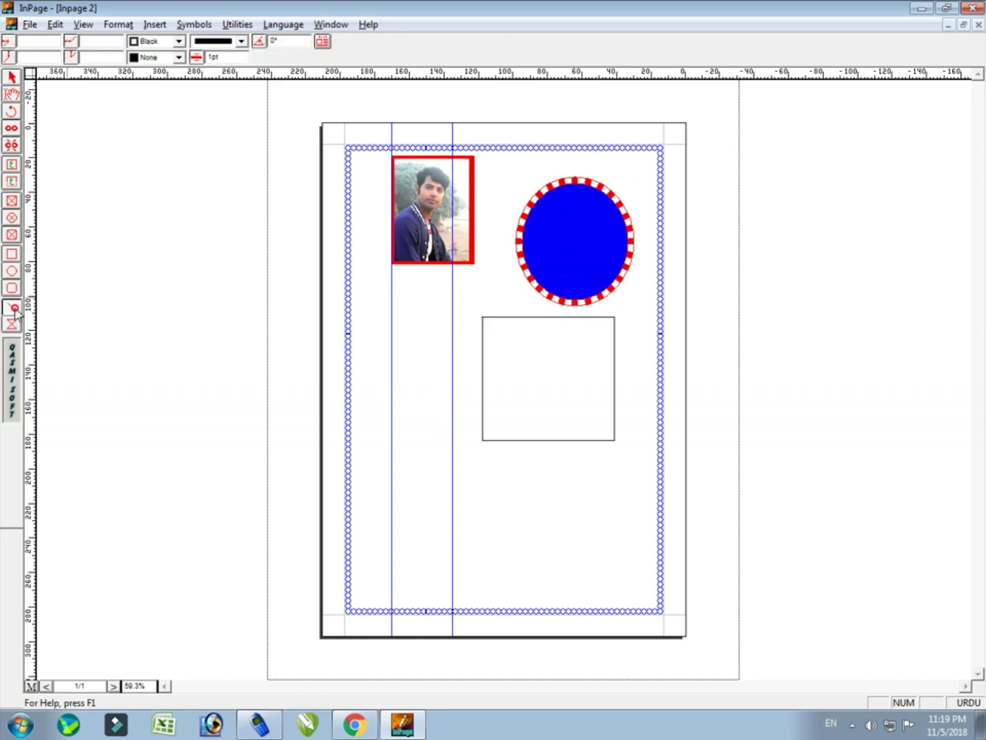
pyautogui.moveTo(504, 475); pyautogui.dragTo(627, 493)
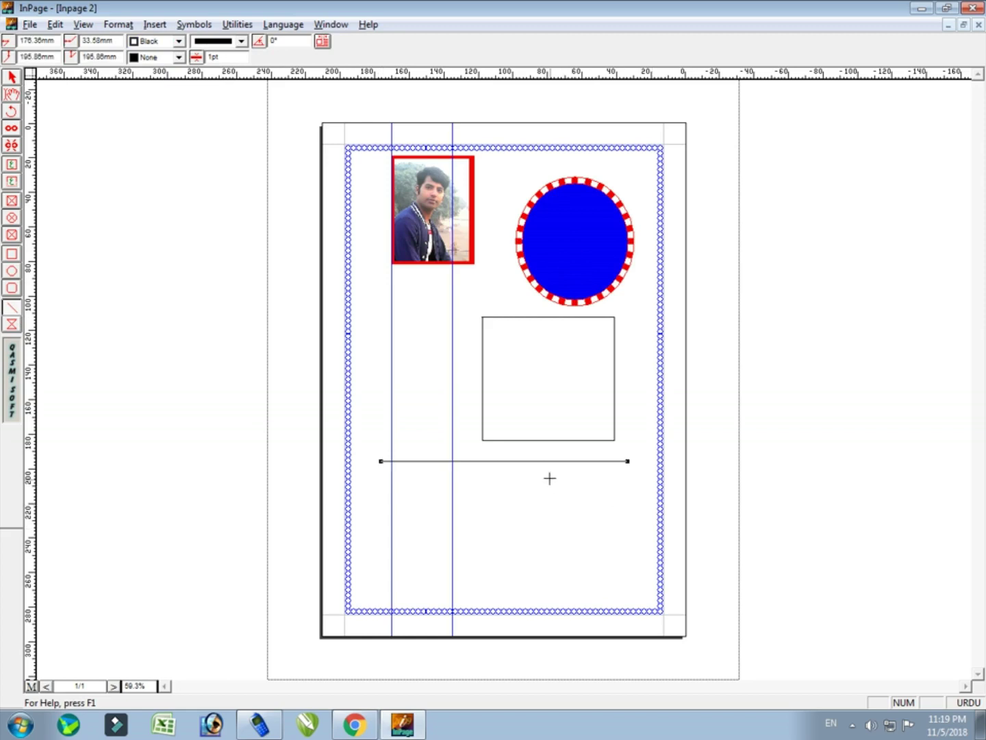
pyautogui.click(241, 41)
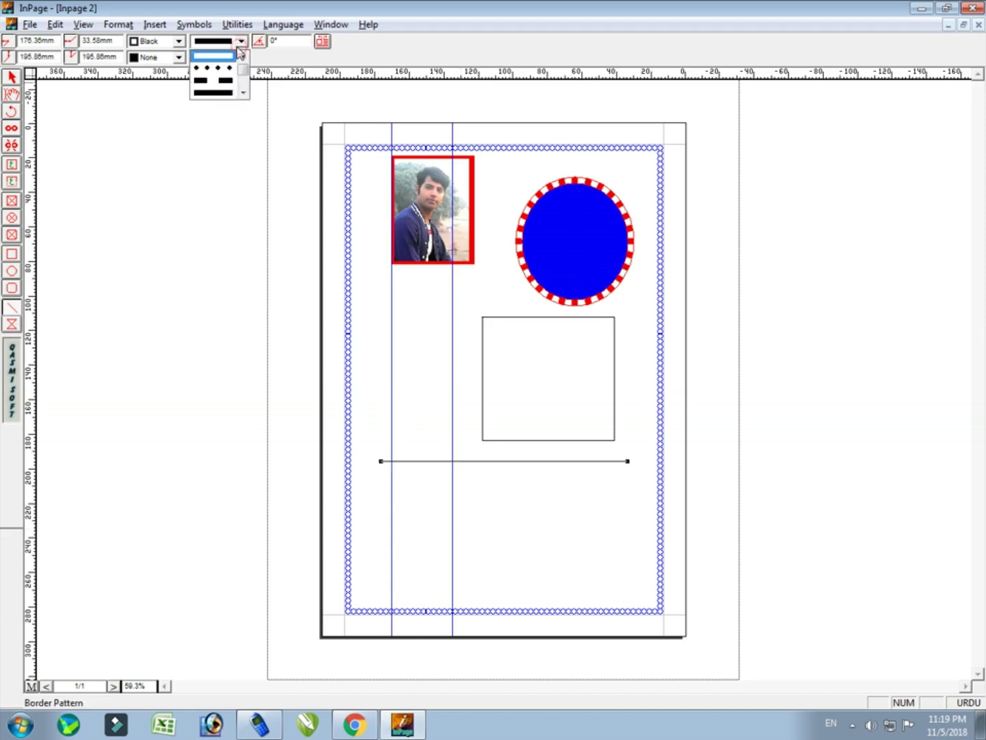
pyautogui.click(226, 70)
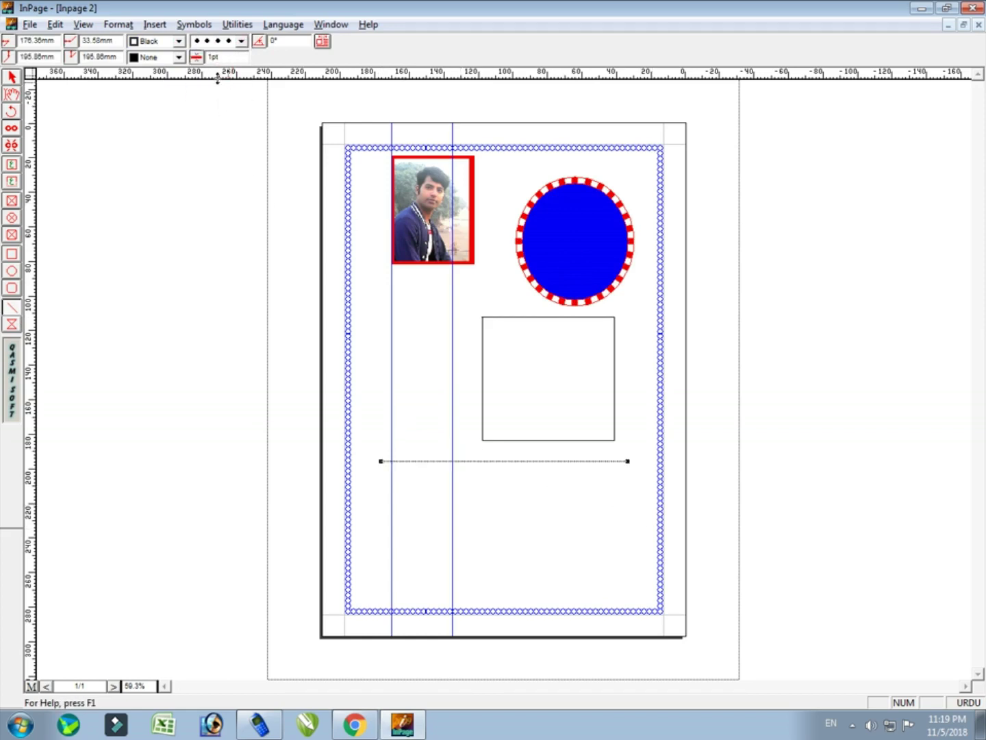
# Try to set the line's width, dismissing the invalid-value warnings
pyautogui.click(215, 59)
pyautogui.click(670, 363)
pyautogui.click(544, 397)
pyautogui.moveTo(232, 59); pyautogui.dragTo(145, 52)
pyautogui.click(165, 53)
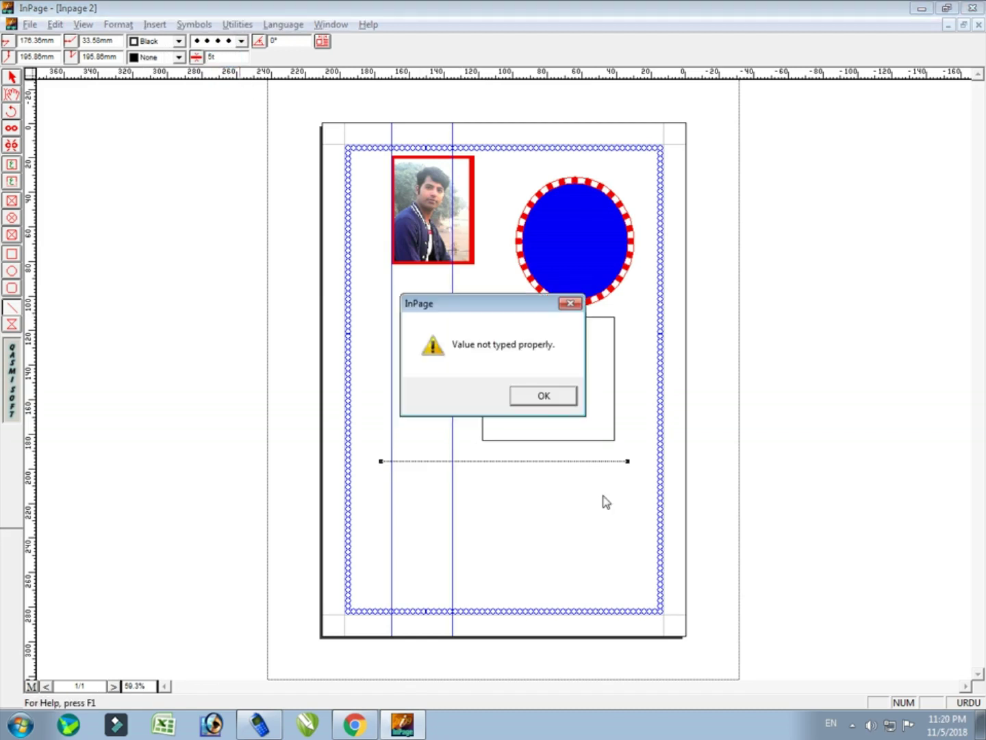
pyautogui.click(544, 398)
# With nothing selected, preset new lines to 10pt width and red colour
pyautogui.click(550, 467)
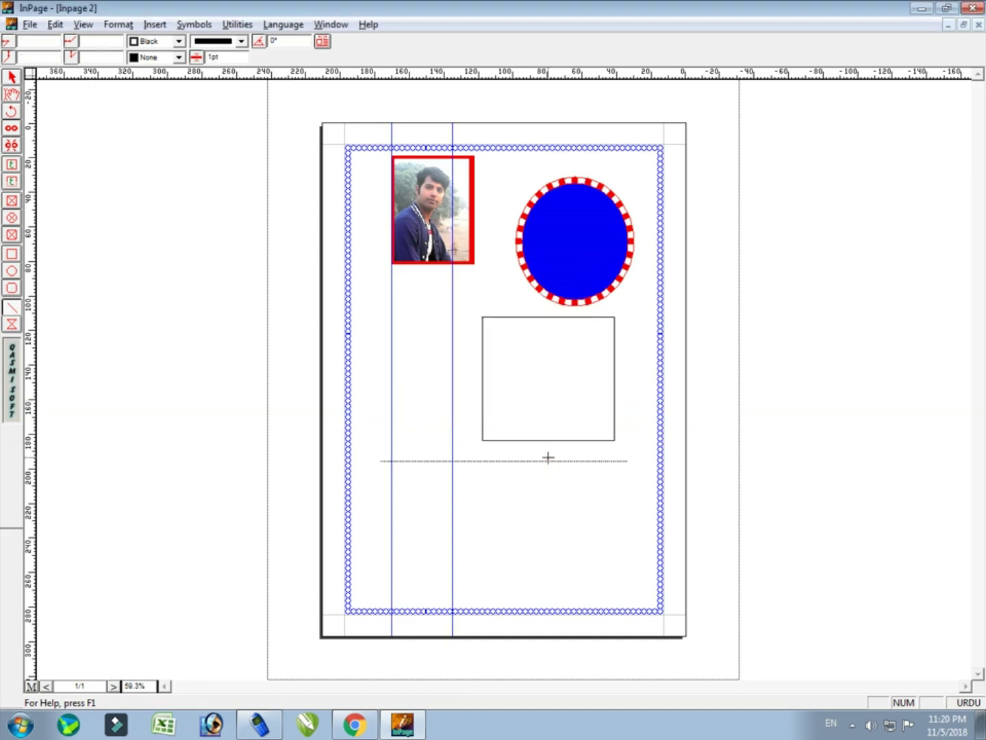
pyautogui.click(231, 59)
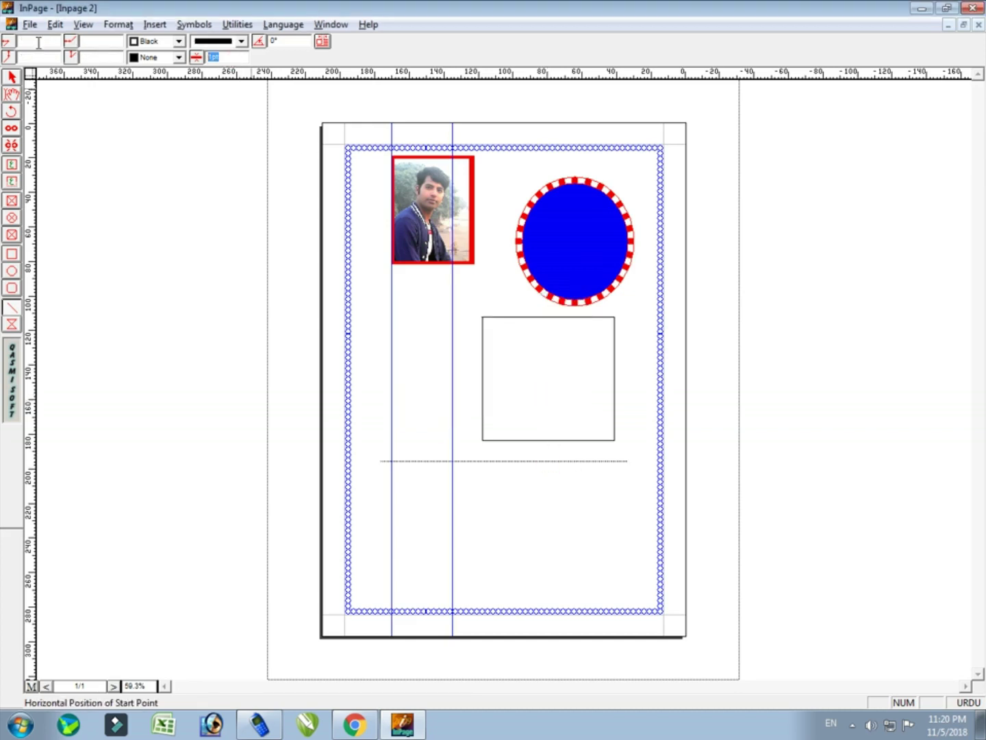
pyautogui.press('Return')
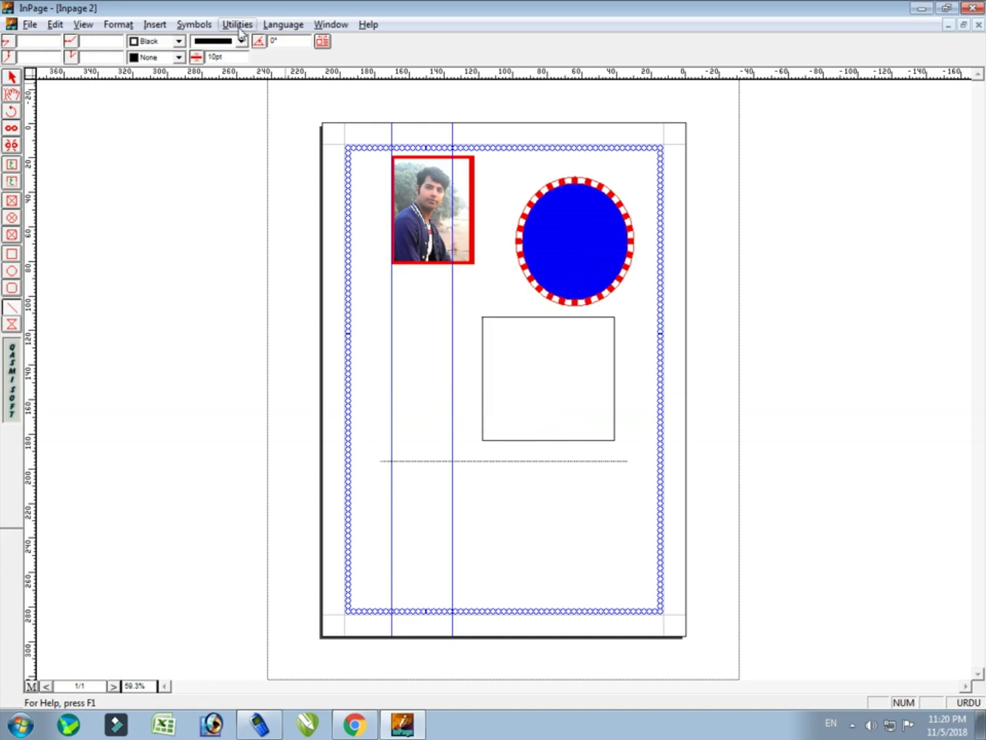
pyautogui.click(179, 42)
pyautogui.click(165, 78)
# Delete the blue circle
pyautogui.click(11, 77)
pyautogui.click(434, 236)
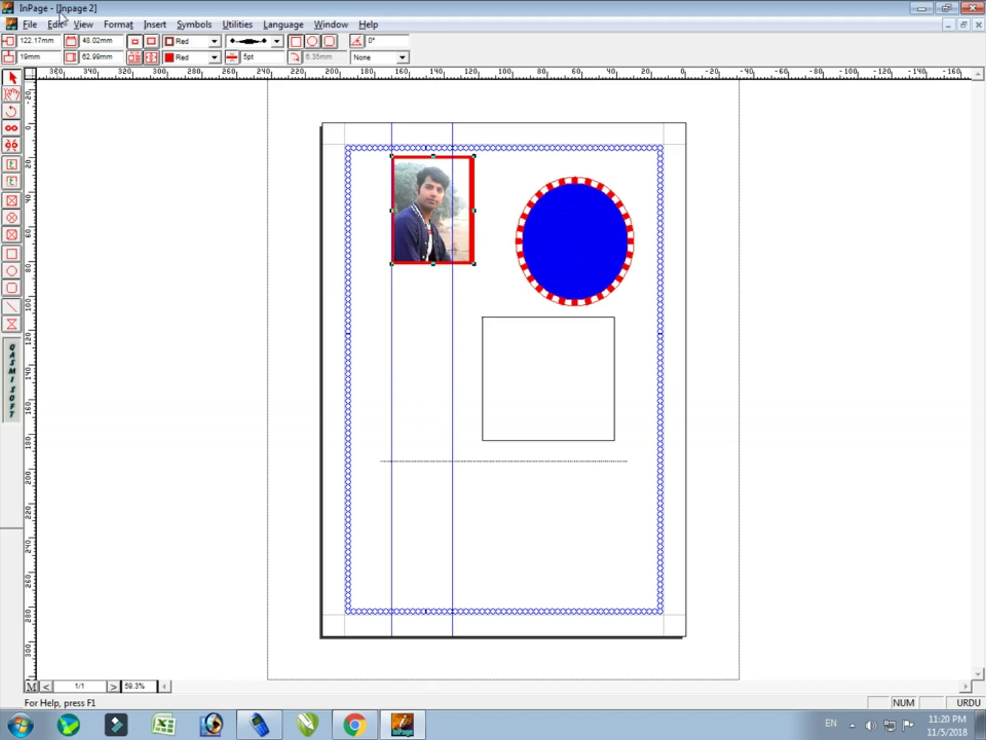
pyautogui.click(56, 25)
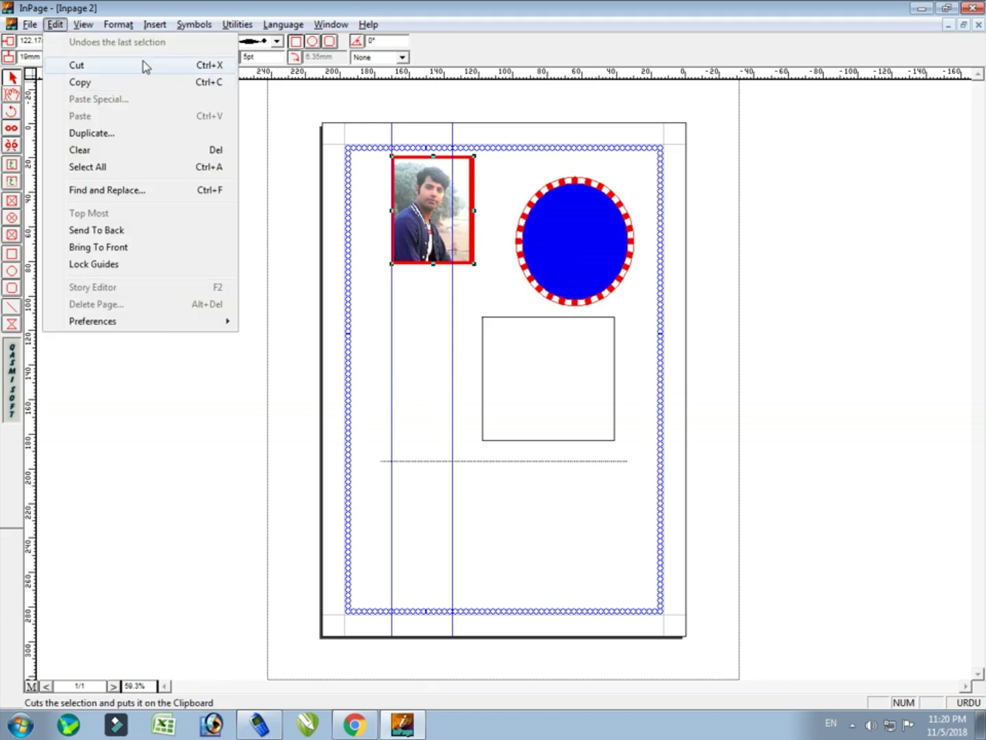
pyautogui.click(165, 83)
pyautogui.click(604, 258)
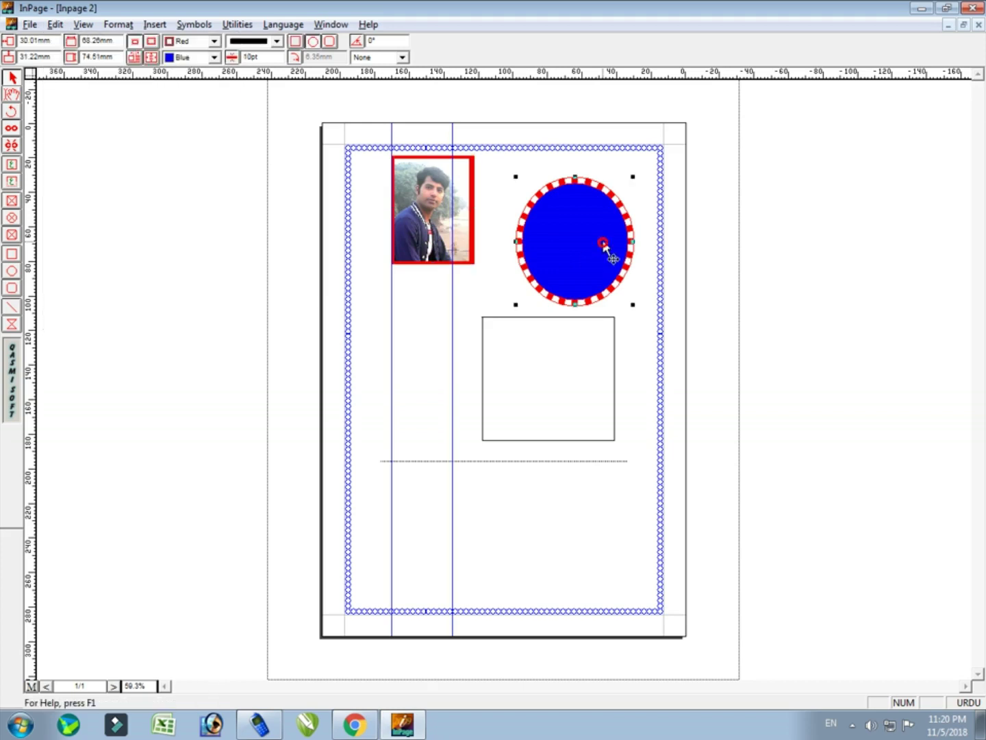
pyautogui.click(12, 96)
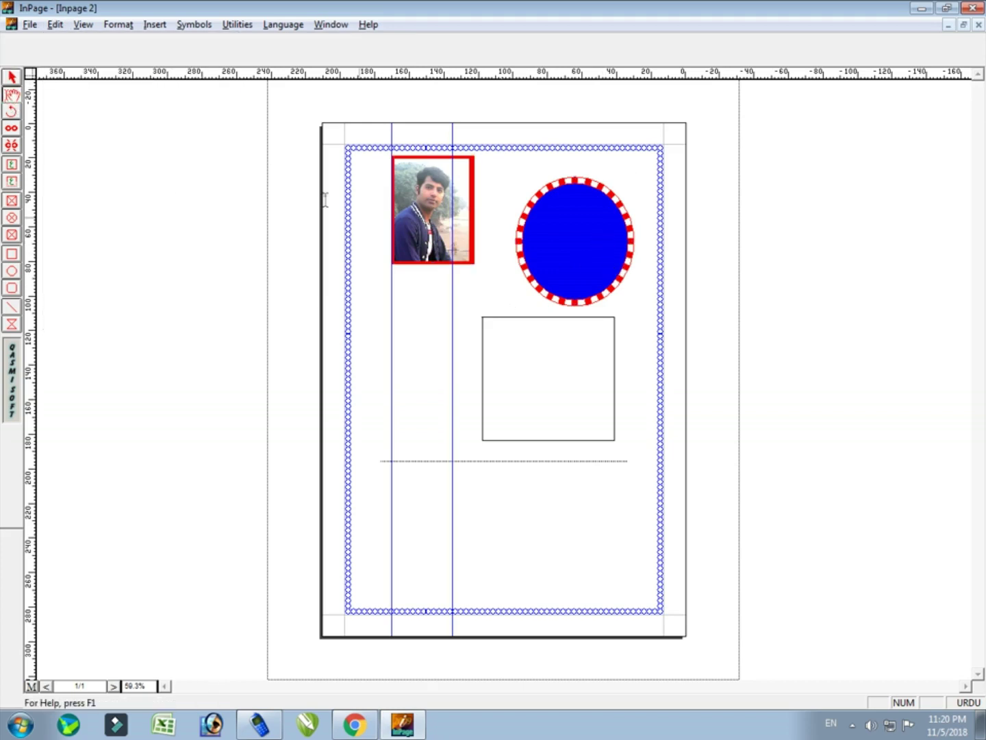
pyautogui.click(12, 78)
pyautogui.click(549, 243)
pyautogui.press('Delete')
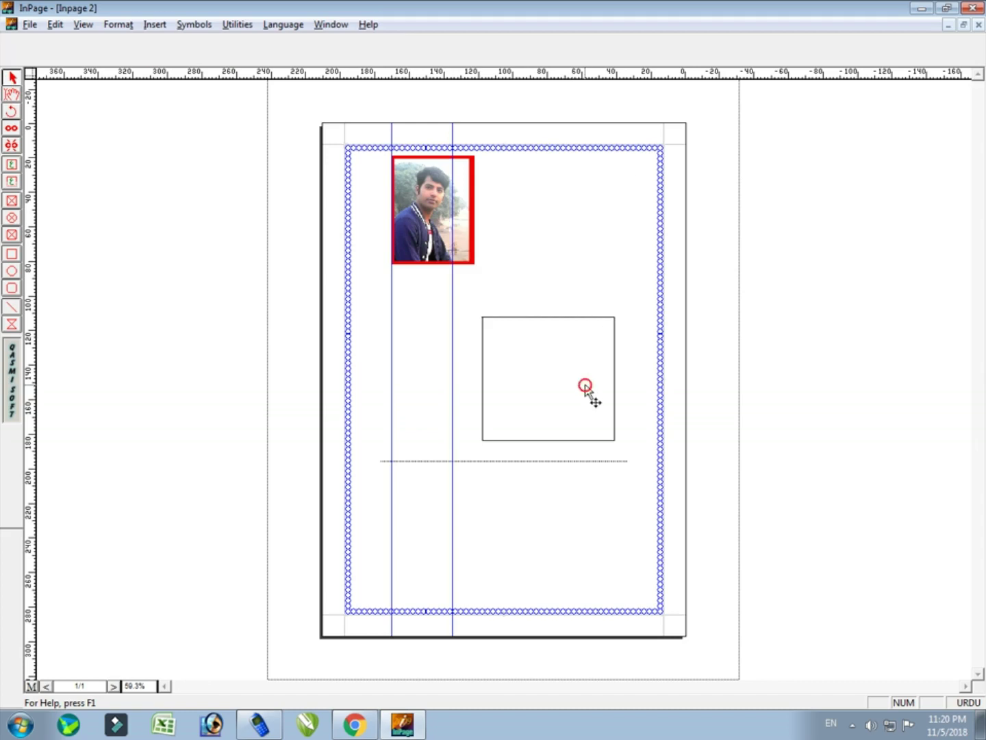
# Delete the rectangle and the photo frame
pyautogui.click(568, 458)
pyautogui.click(565, 420)
pyautogui.click(550, 424)
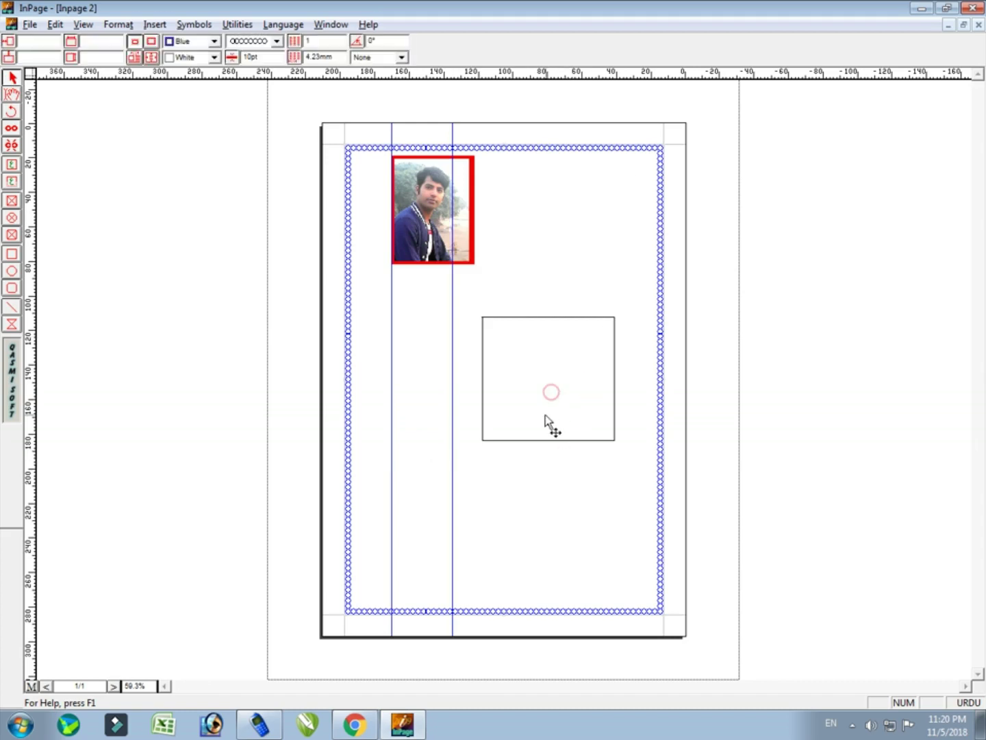
pyautogui.click(548, 441)
pyautogui.press('Delete')
pyautogui.click(411, 213)
pyautogui.press('Delete')
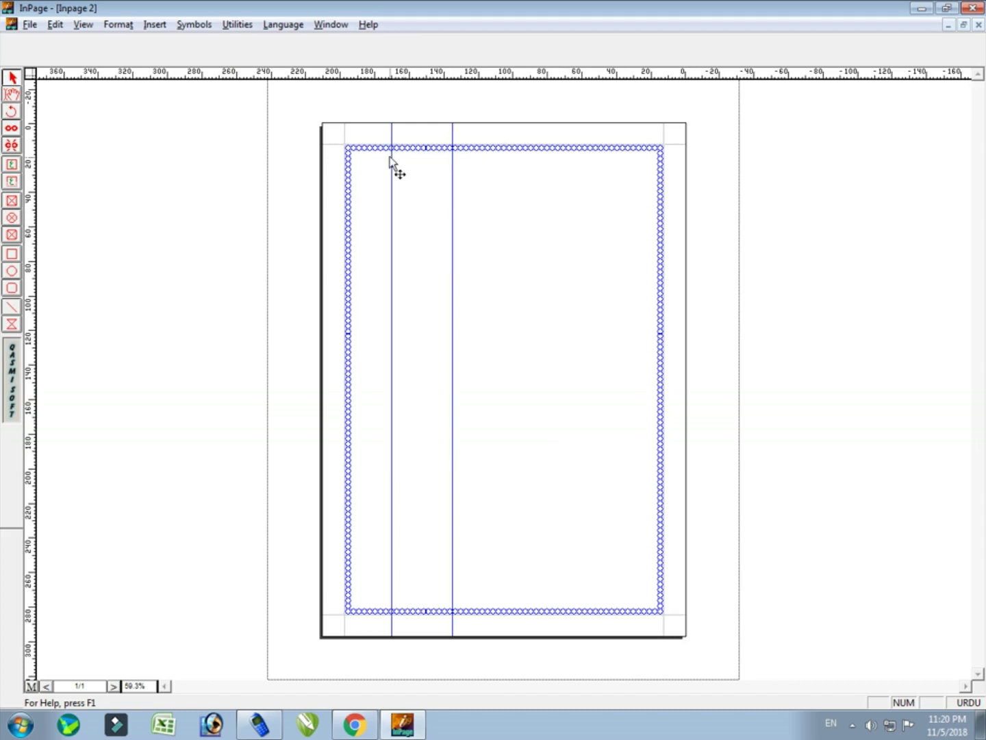
# Remove the chain pattern from the page border
pyautogui.click(376, 149)
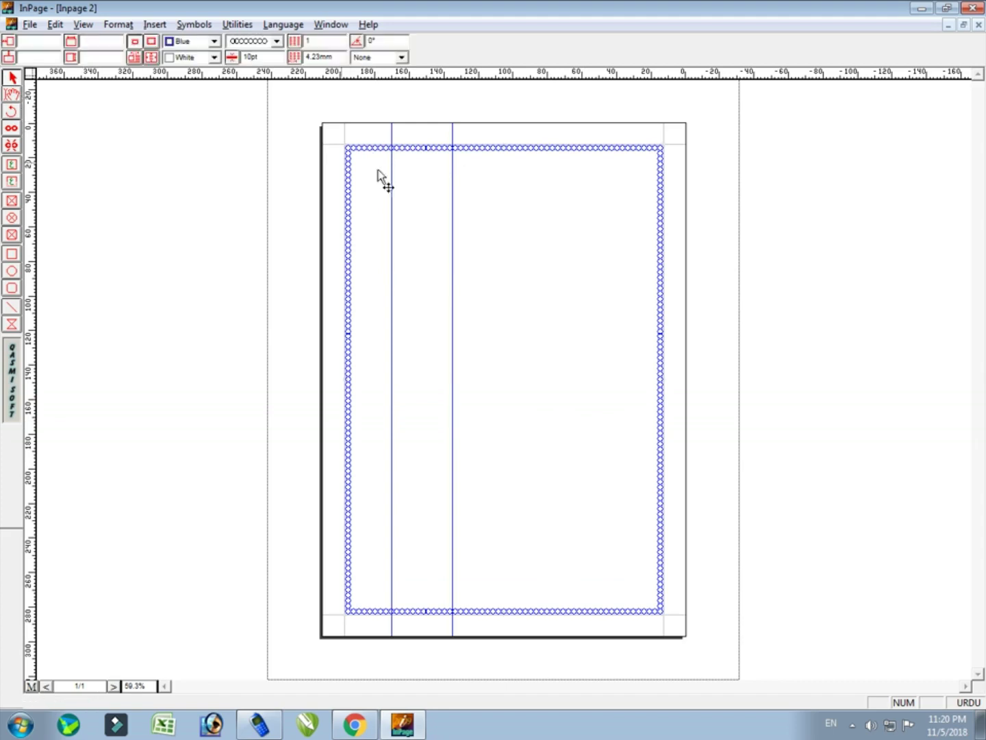
pyautogui.click(276, 41)
pyautogui.scroll(2, 280, 69)
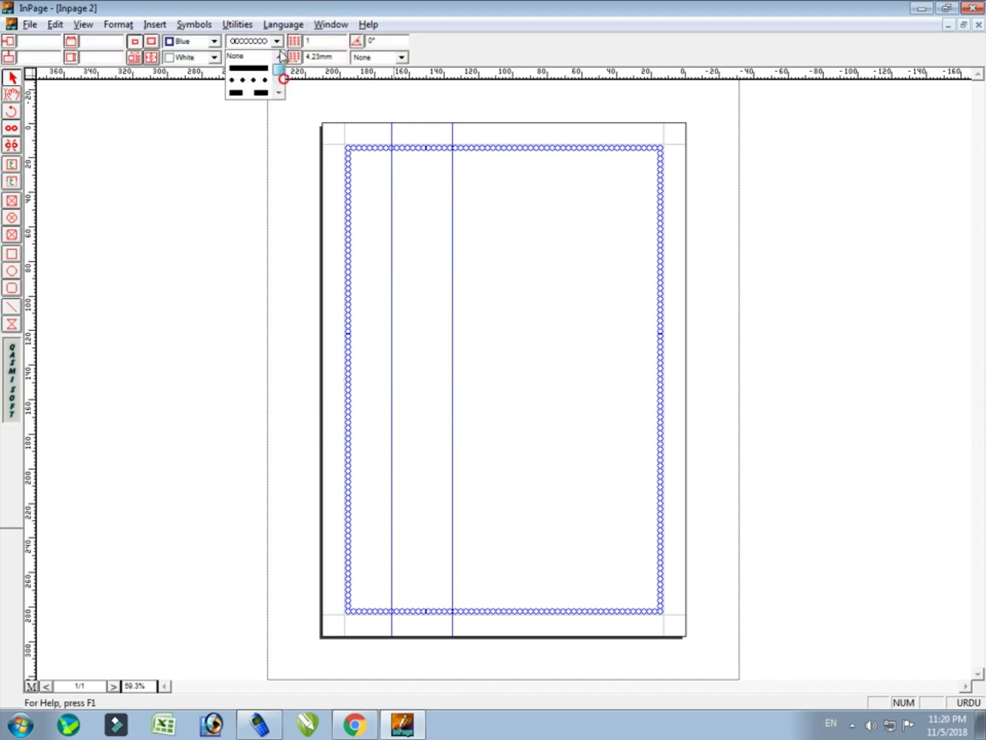
pyautogui.click(244, 55)
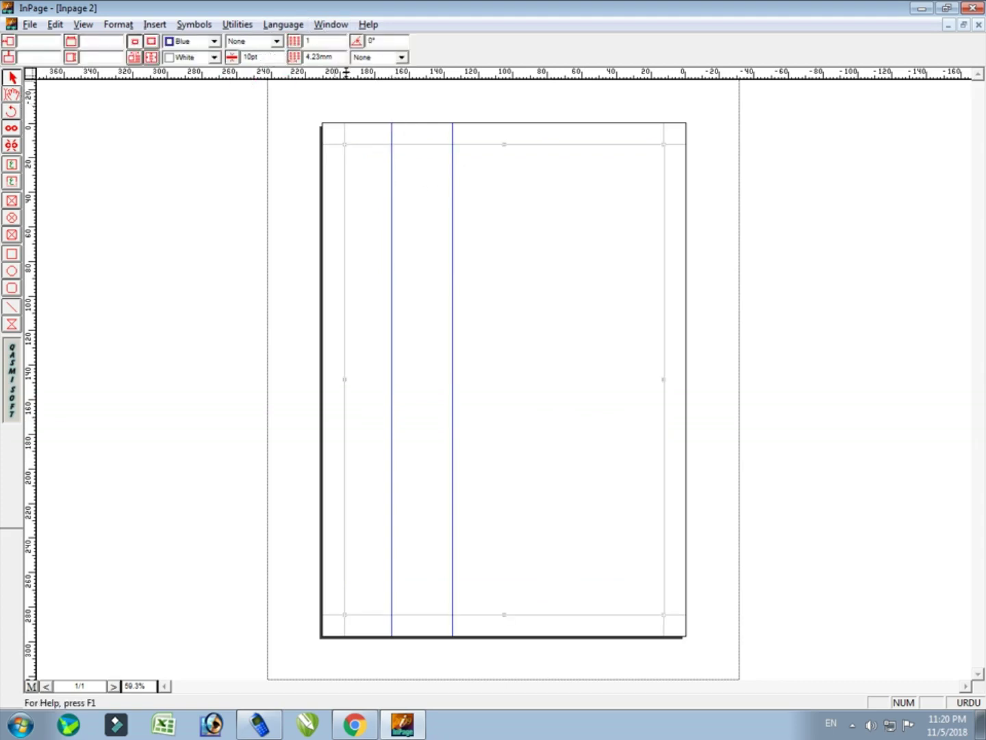
pyautogui.click(401, 58)
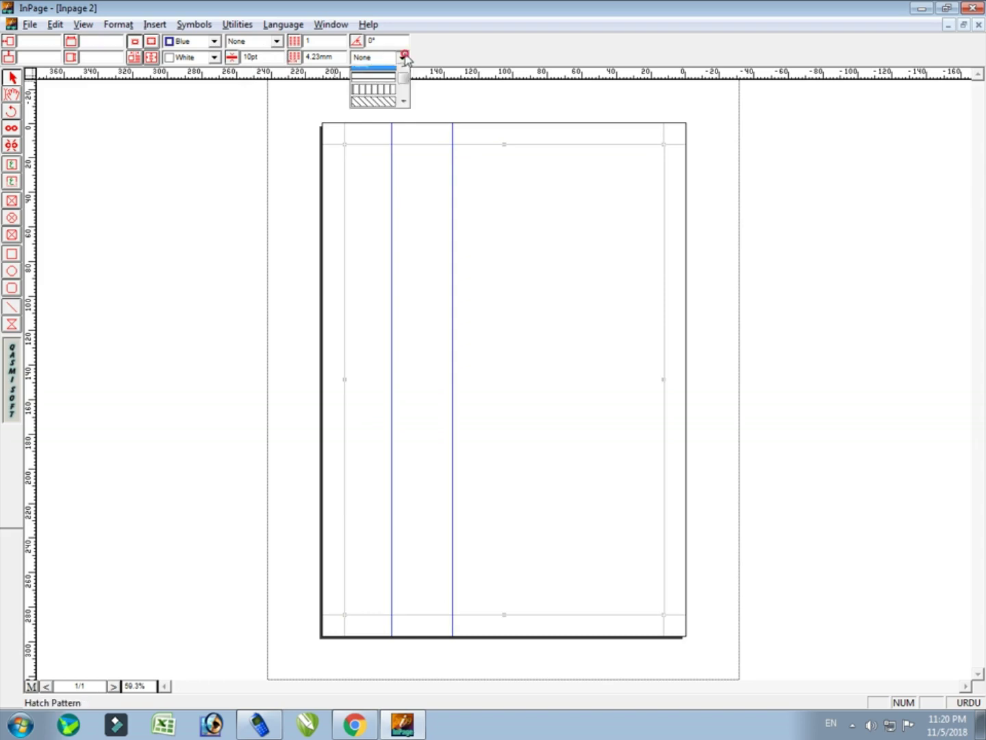
pyautogui.click(448, 150)
pyautogui.click(453, 152)
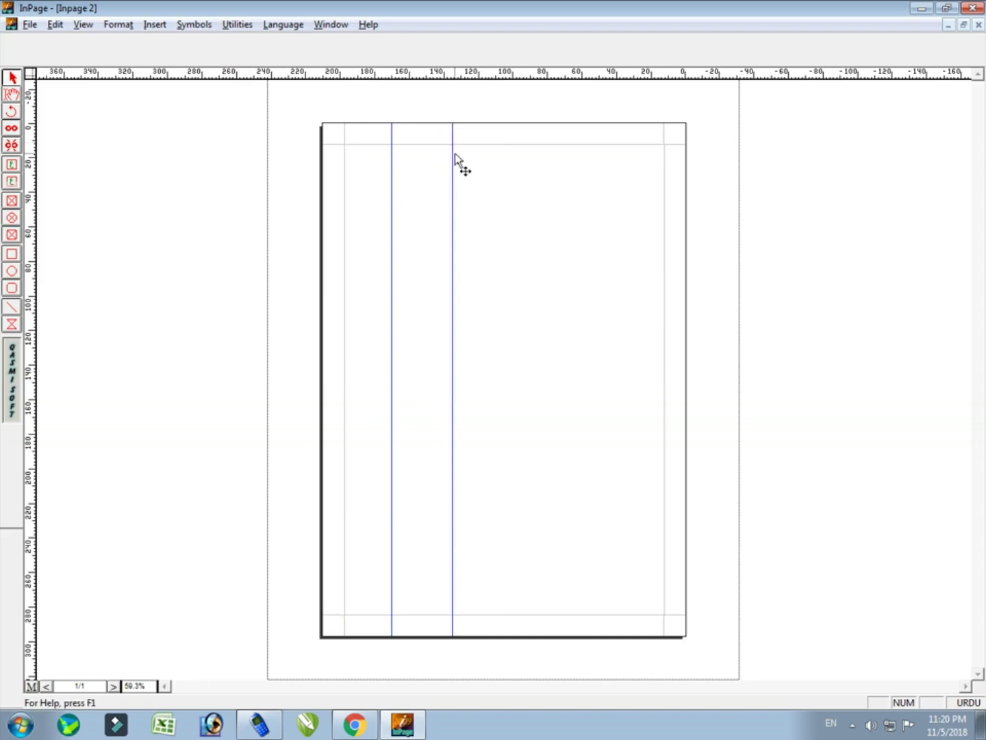
# Delete both blue vertical column guides, then select the margin frame
pyautogui.click(453, 154)
pyautogui.press('Delete')
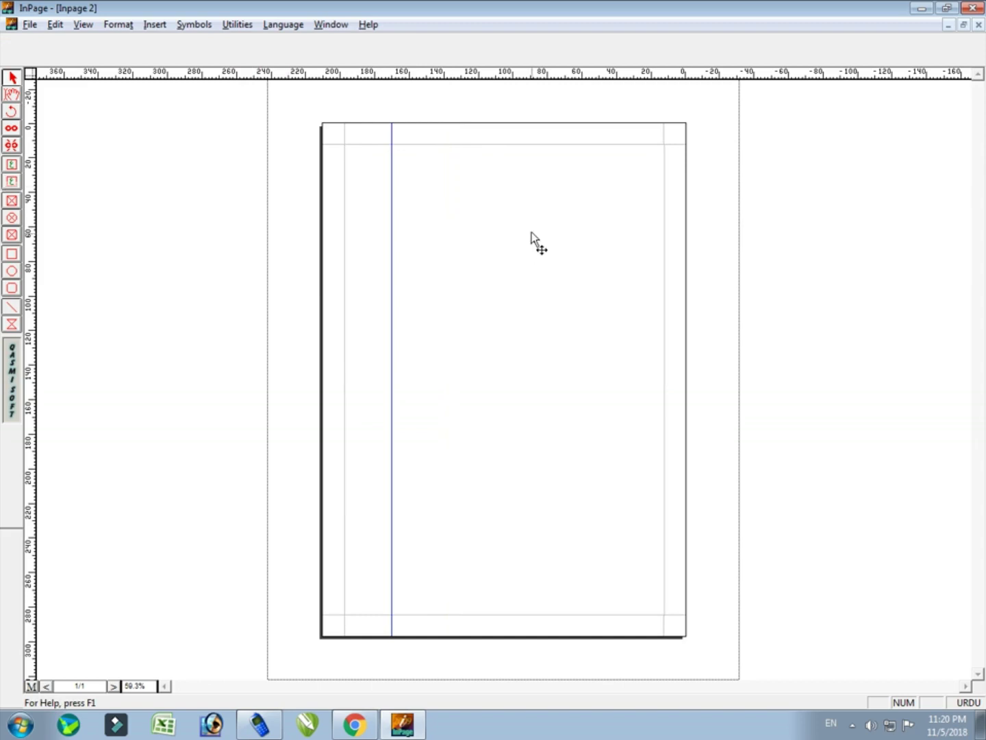
pyautogui.click(392, 207)
pyautogui.press('Delete')
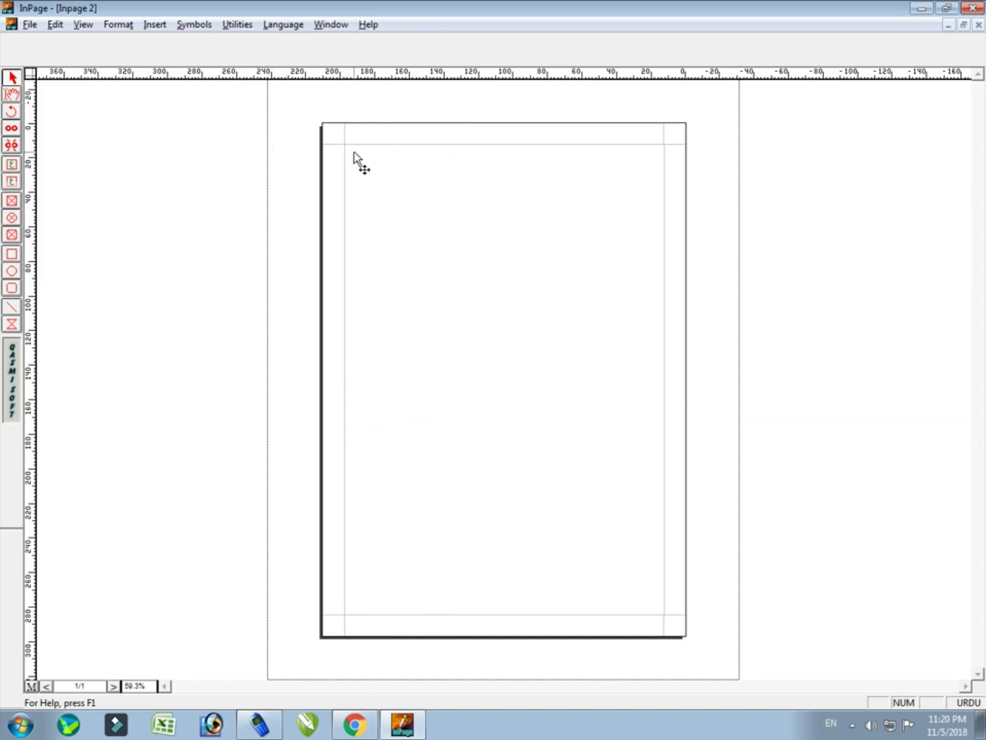
pyautogui.click(380, 205)
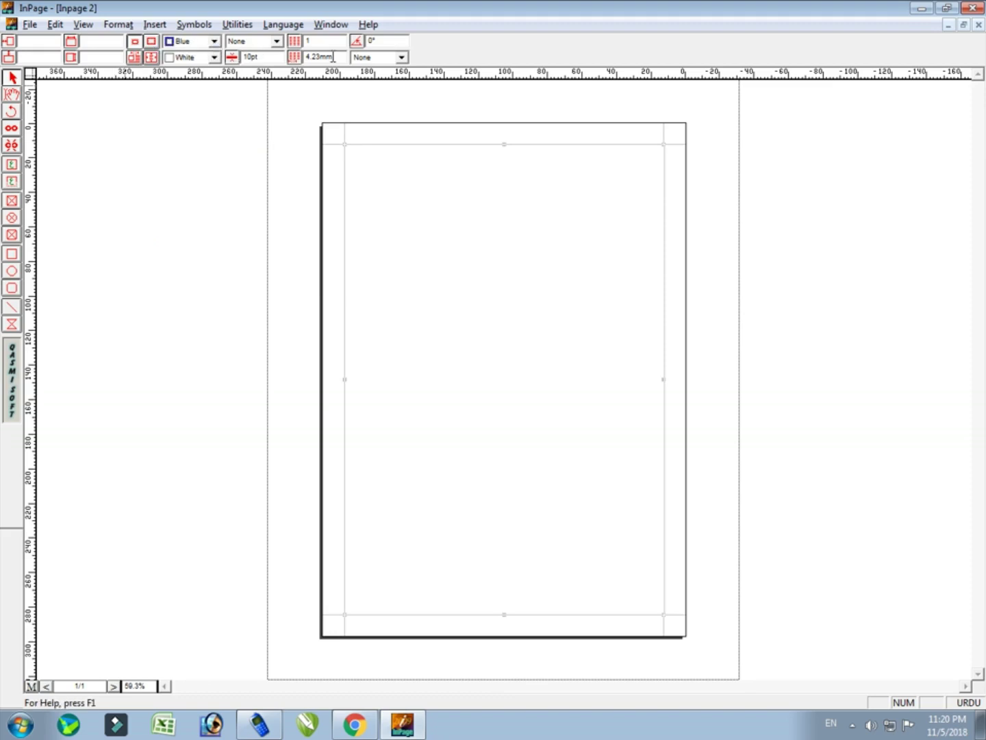
# Paste the Urdu sentence لاہور ایک تاریخی شہر ہے into the page frame
pyautogui.click(11, 94)
pyautogui.click(522, 298)
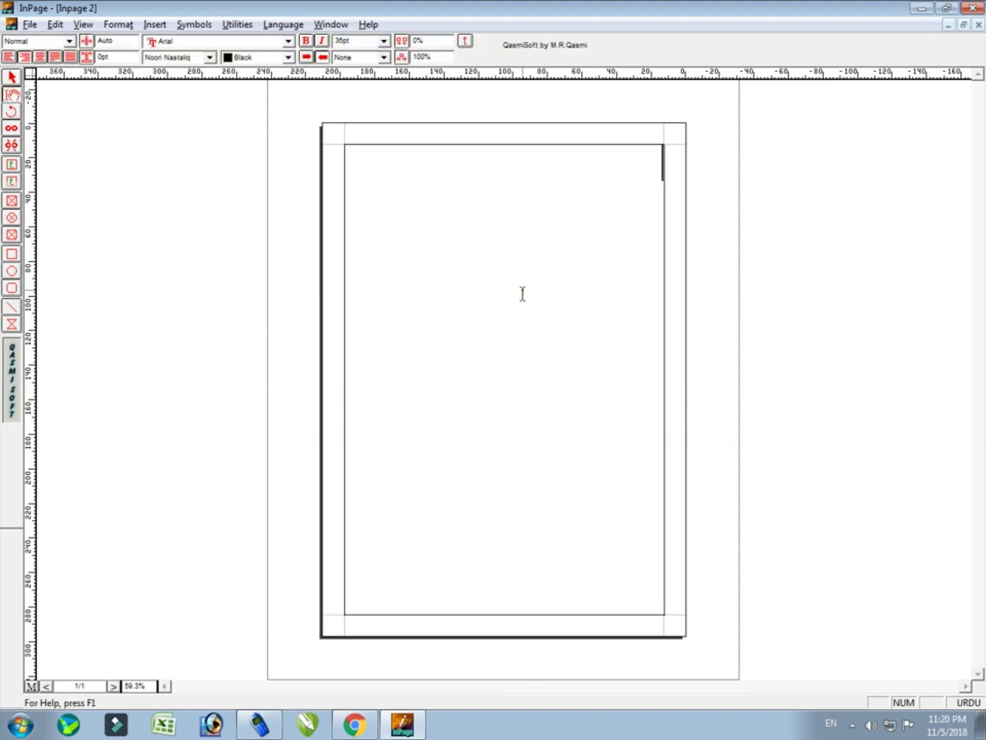
pyautogui.write('لاہور ایک تاریخی شہر ہے')
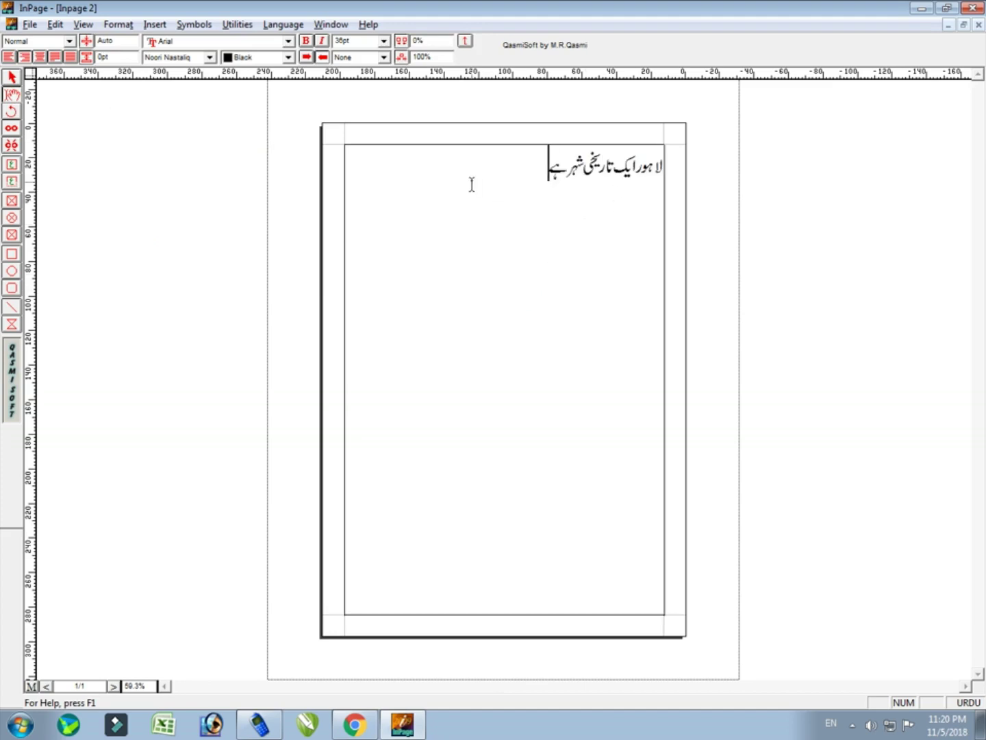
pyautogui.moveTo(486, 152); pyautogui.dragTo(776, 130)
pyautogui.click(493, 255)
pyautogui.hotkey('ctrl', 'a')
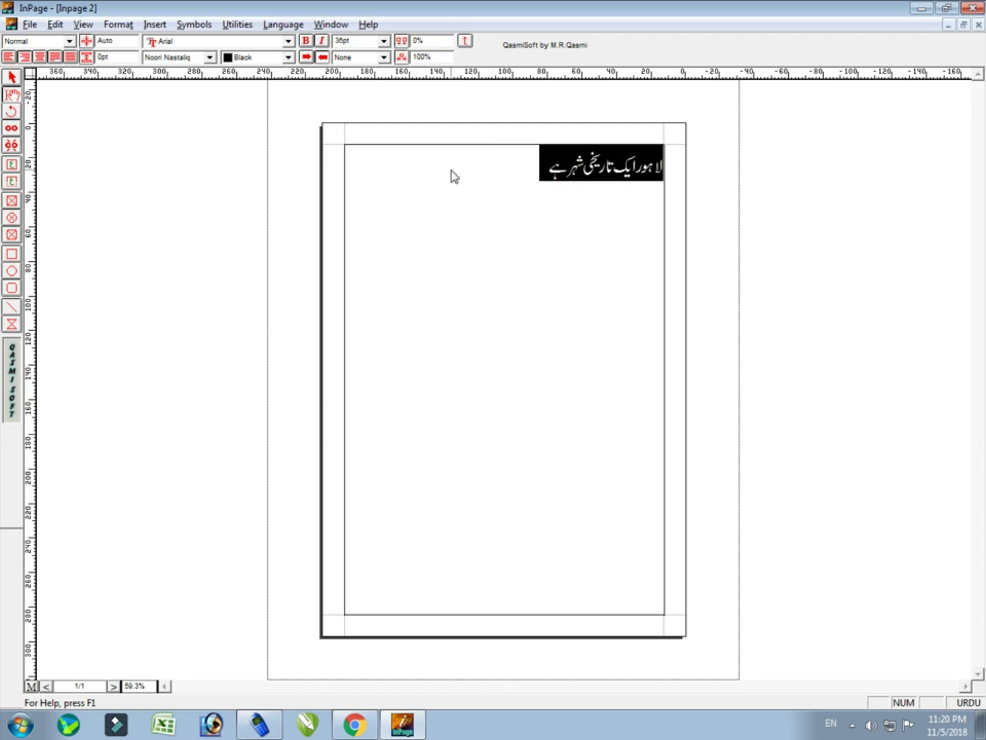
pyautogui.click(11, 78)
pyautogui.click(508, 194)
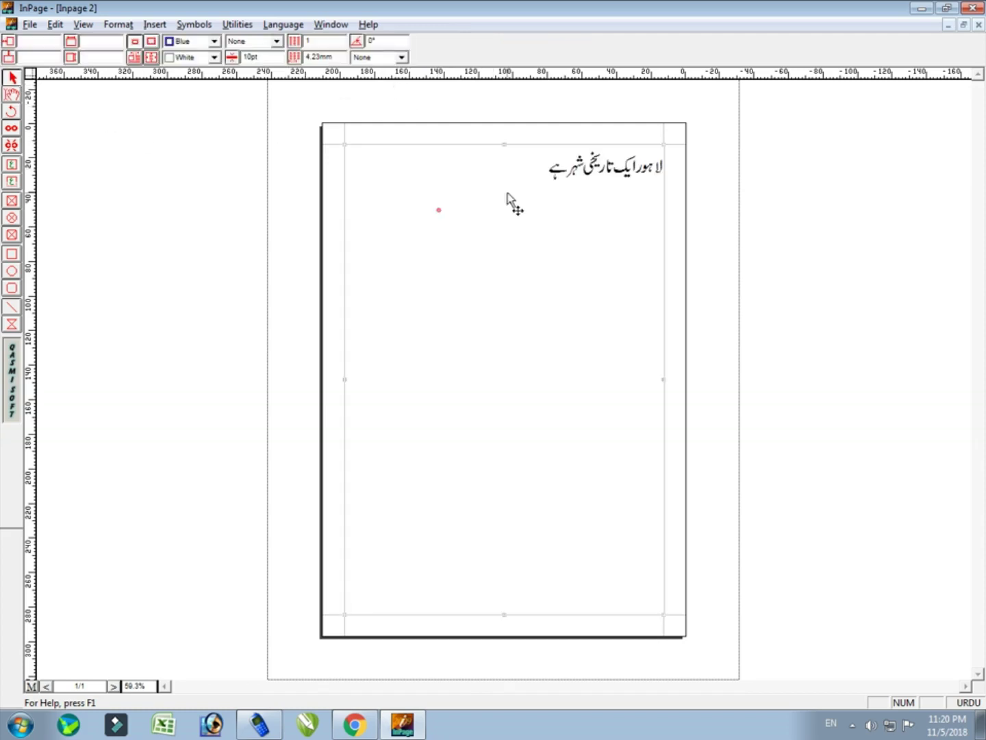
# Select the whole Urdu line and colour it yellow
pyautogui.click(12, 94)
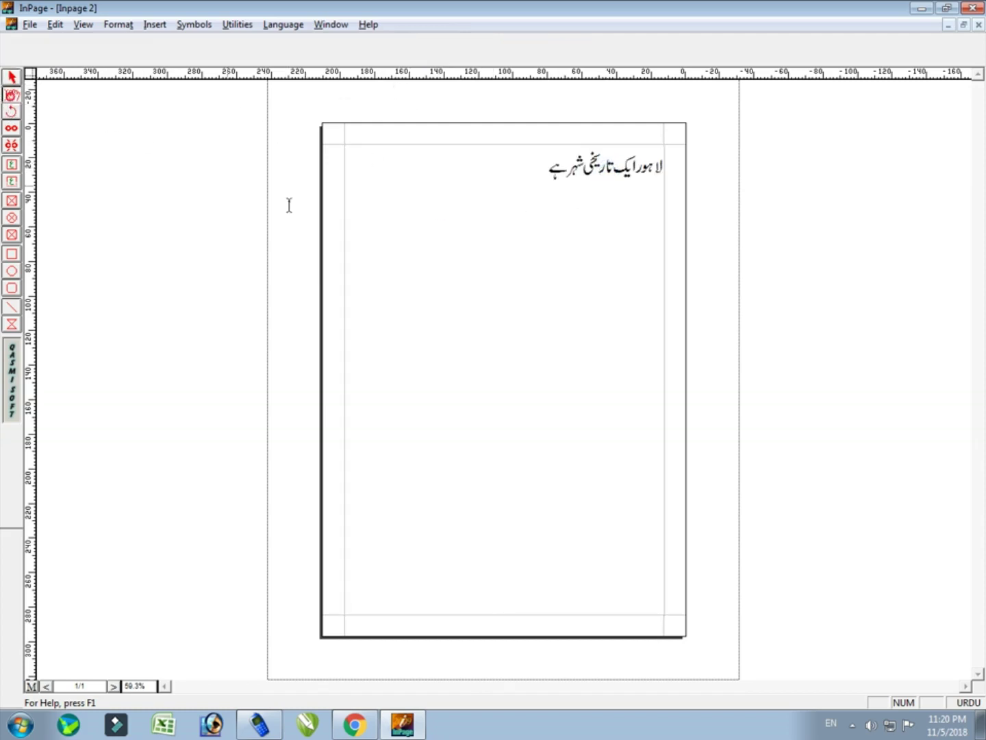
pyautogui.click(513, 174)
pyautogui.hotkey('ctrl', 'a')
pyautogui.click(264, 57)
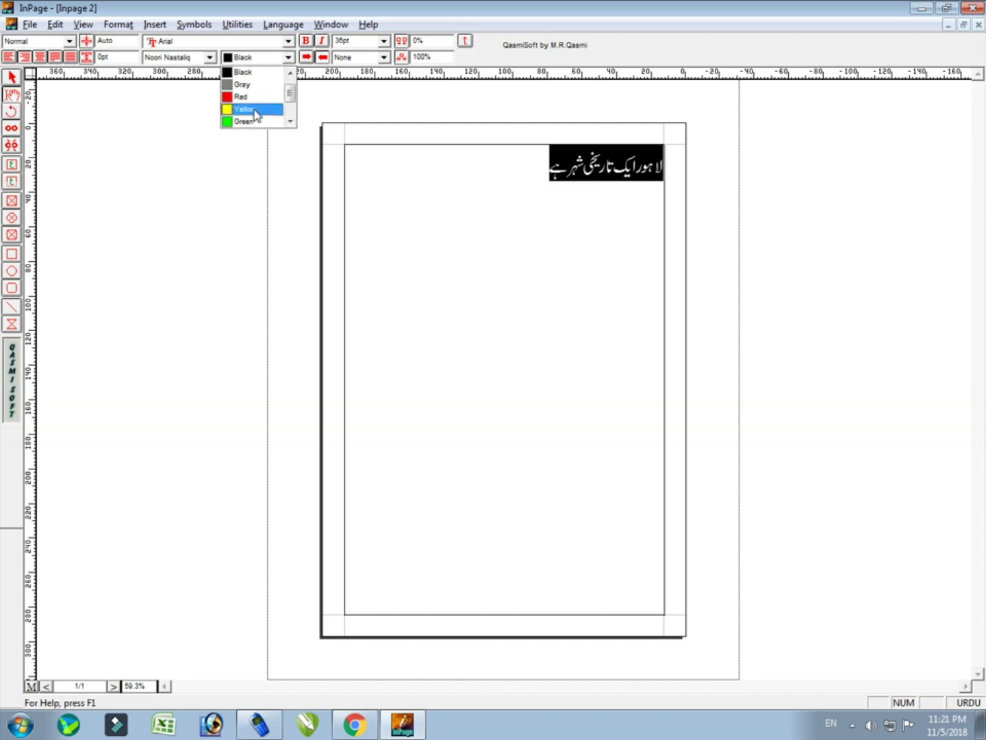
pyautogui.click(253, 114)
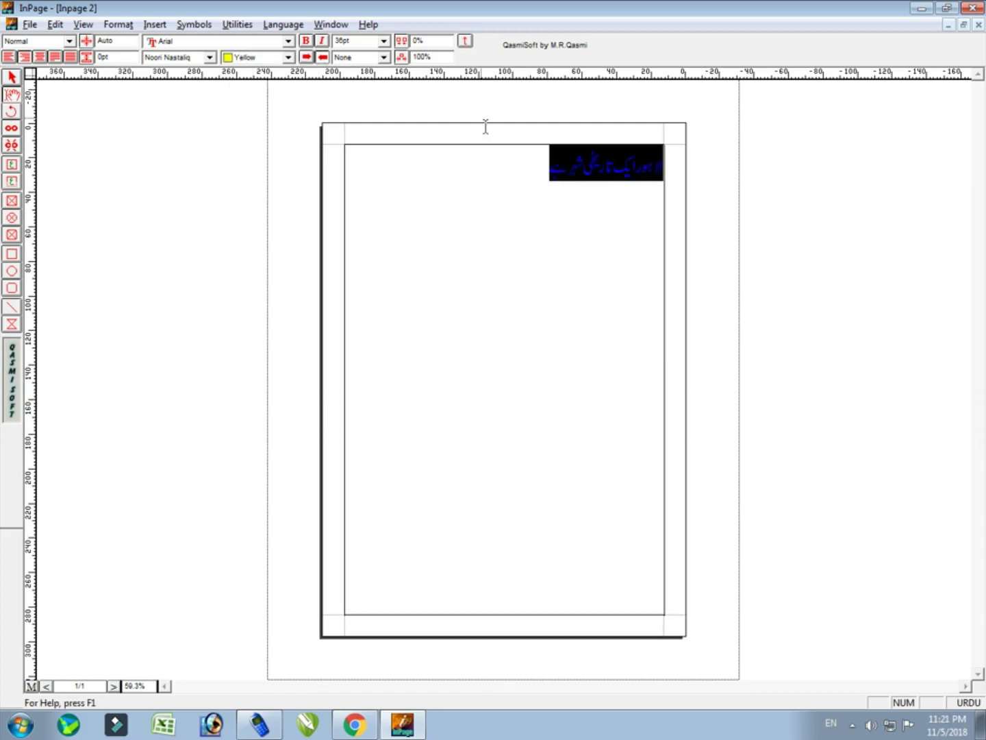
pyautogui.click(424, 203)
# Recolour the Urdu line blue and select its text box
pyautogui.moveTo(459, 167); pyautogui.dragTo(901, 183)
pyautogui.click(253, 58)
pyautogui.click(239, 106)
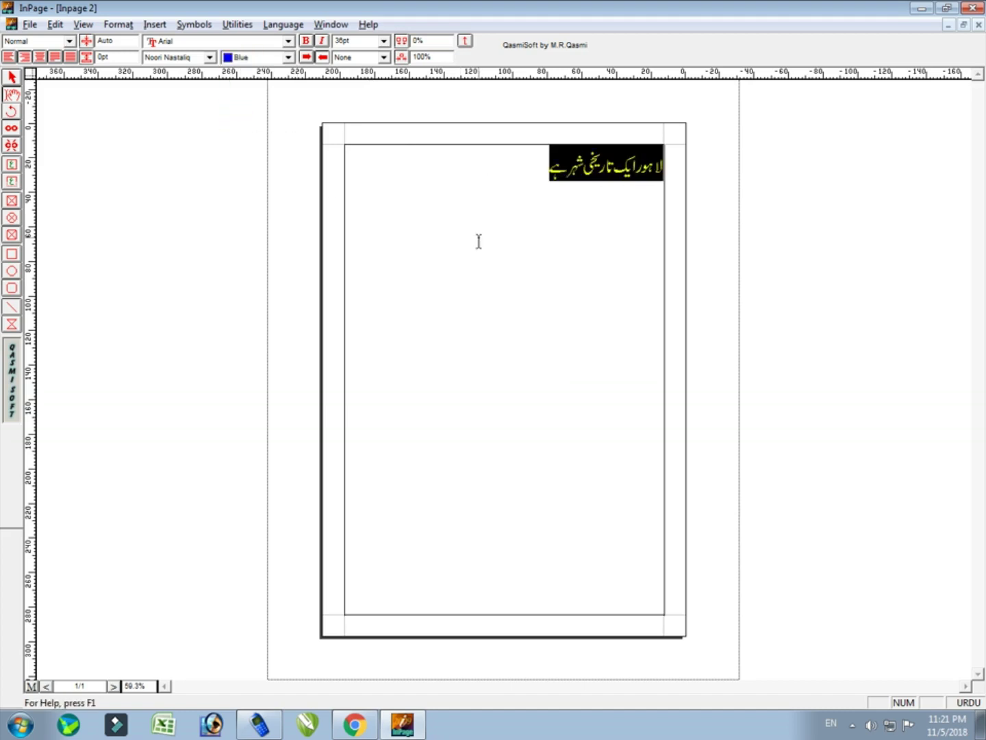
pyautogui.click(477, 240)
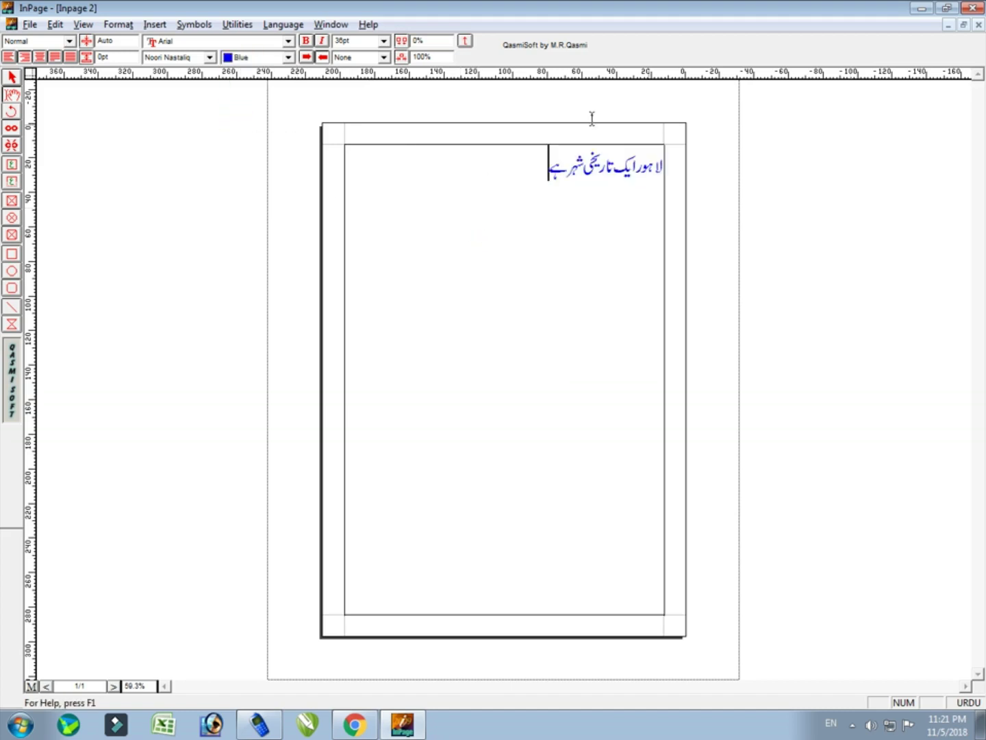
pyautogui.click(11, 76)
pyautogui.click(588, 177)
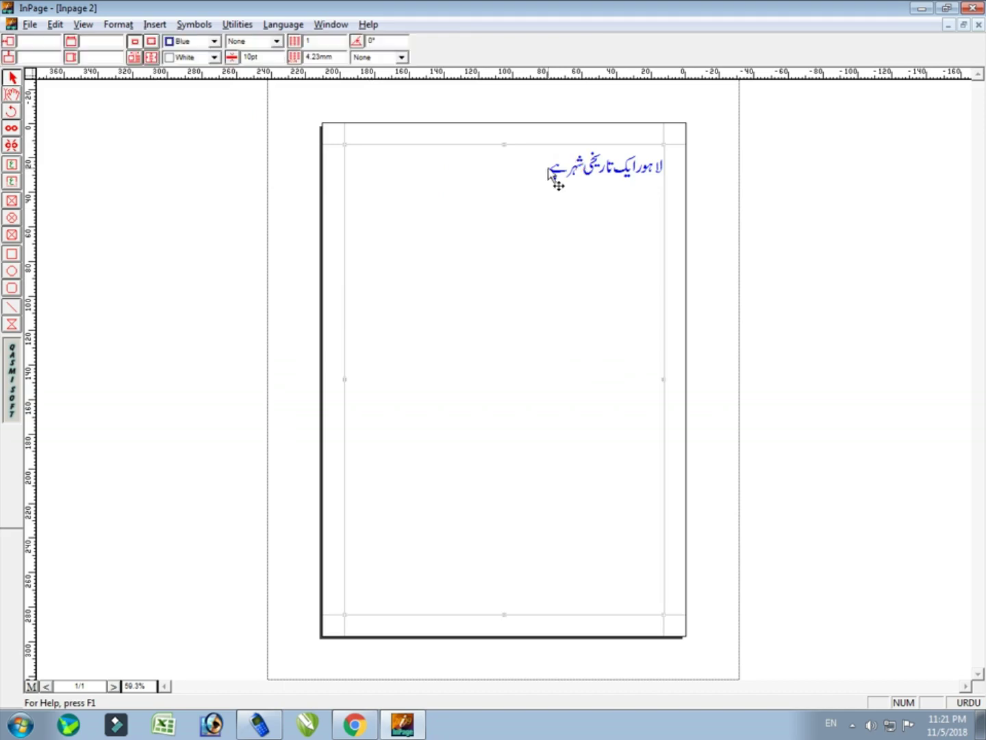
# Give the Urdu text box a thick border
pyautogui.click(277, 40)
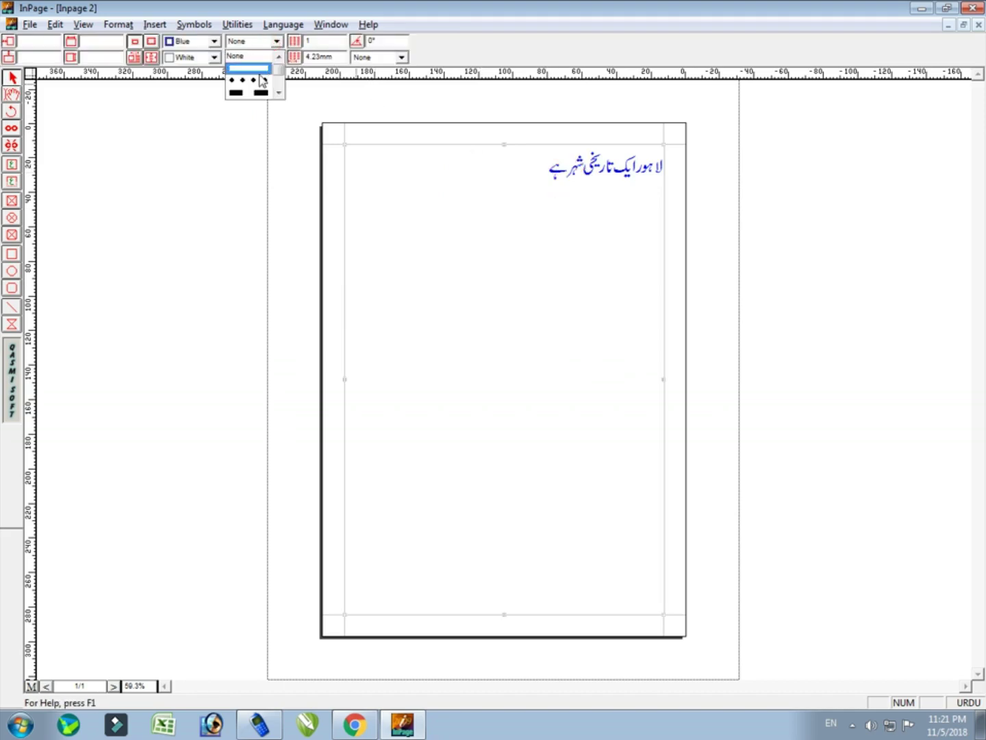
pyautogui.click(256, 71)
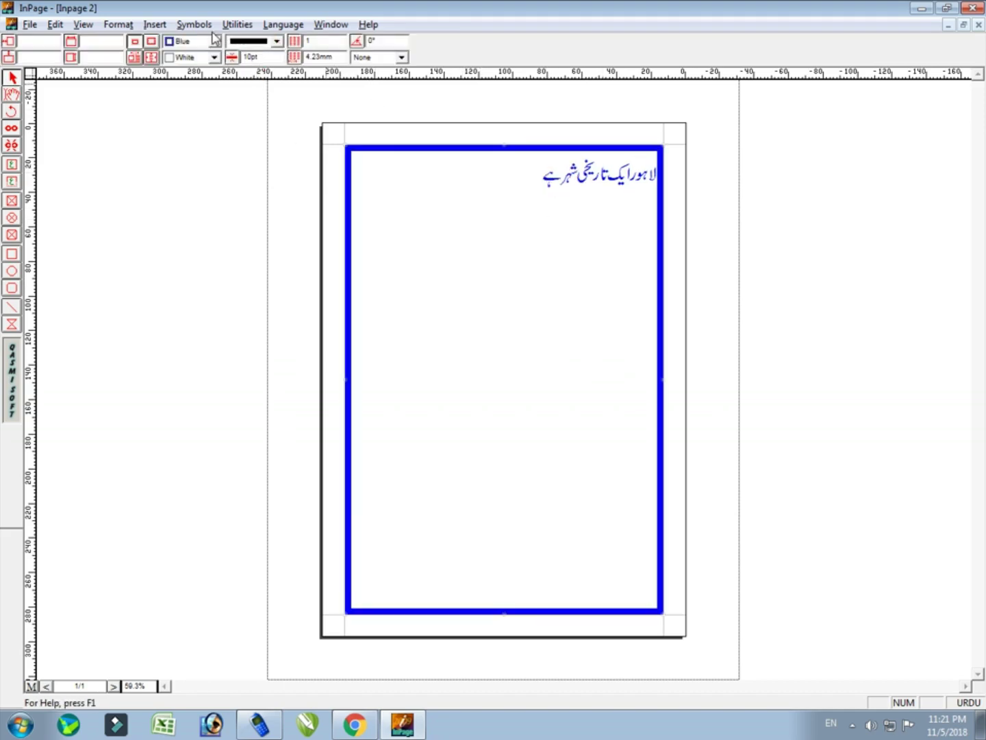
pyautogui.scroll(5, 214, 35)
# Undo the thick border on the text box with Ctrl+Z
pyautogui.click(55, 24)
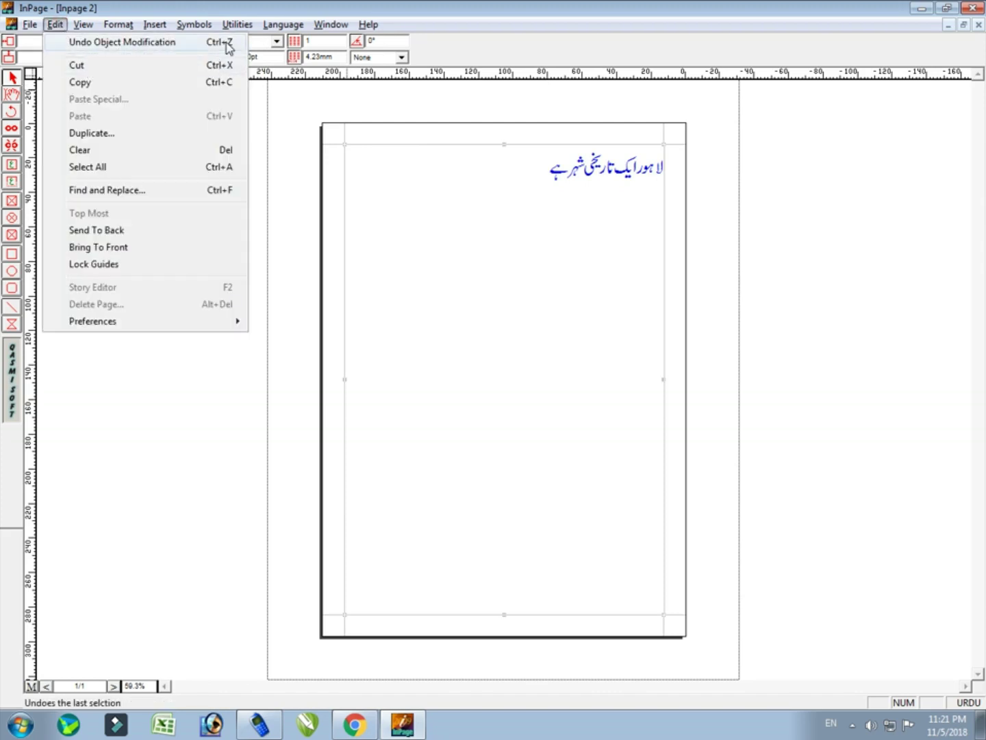
pyautogui.click(480, 152)
pyautogui.click(535, 183)
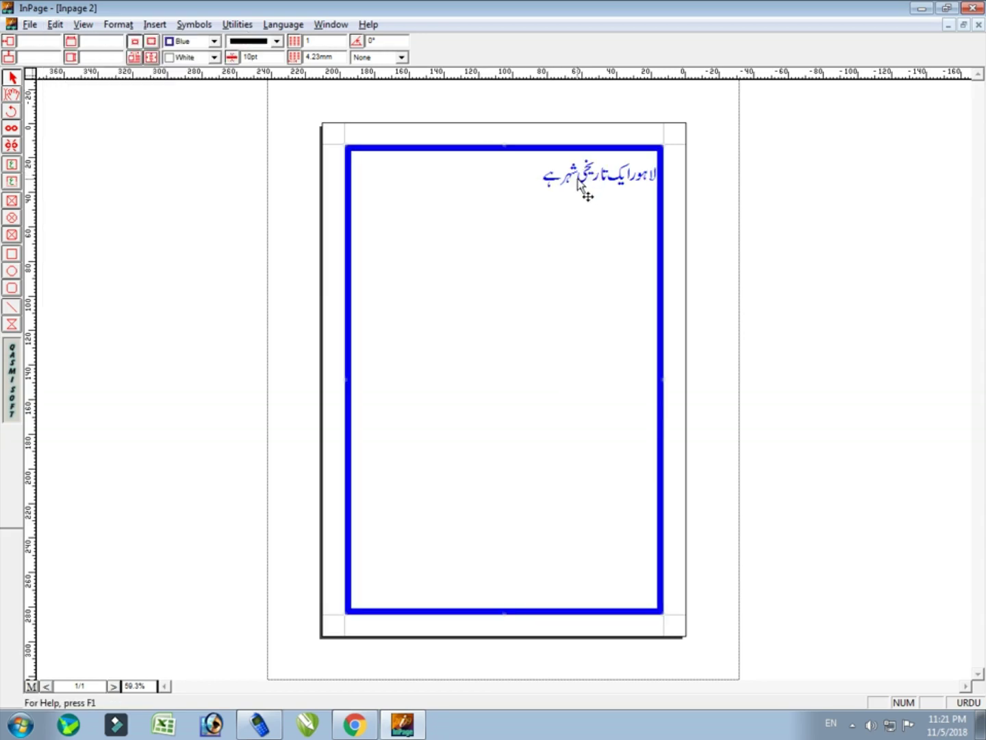
pyautogui.hotkey('ctrl', 'z')
pyautogui.hotkey('ctrl', 'z')
pyautogui.hotkey('ctrl', 'z')
pyautogui.hotkey('ctrl', 'z')
pyautogui.hotkey('ctrl', 'z')
pyautogui.hotkey('ctrl', 'z')
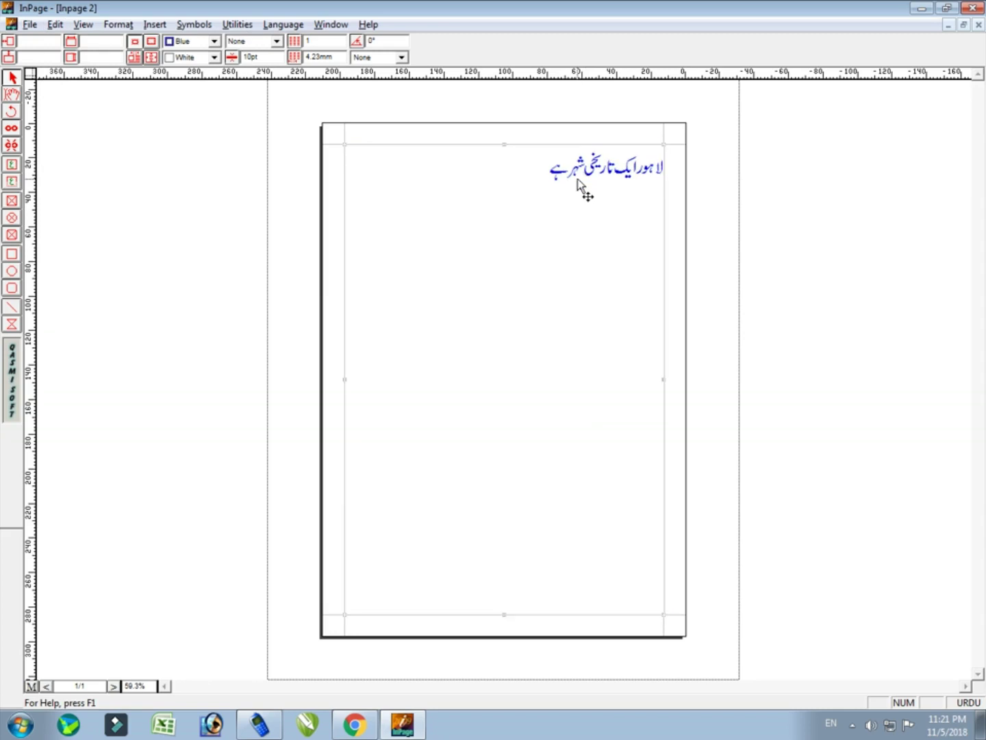
pyautogui.hotkey('ctrl', 'z')
pyautogui.hotkey('ctrl', 'z')
pyautogui.hotkey('ctrl', 'z')
pyautogui.hotkey('ctrl', 'z')
pyautogui.hotkey('ctrl', 'z')
pyautogui.hotkey('ctrl', 'z')
pyautogui.hotkey('ctrl', 'z')
pyautogui.hotkey('ctrl', 'z')
pyautogui.click(56, 24)
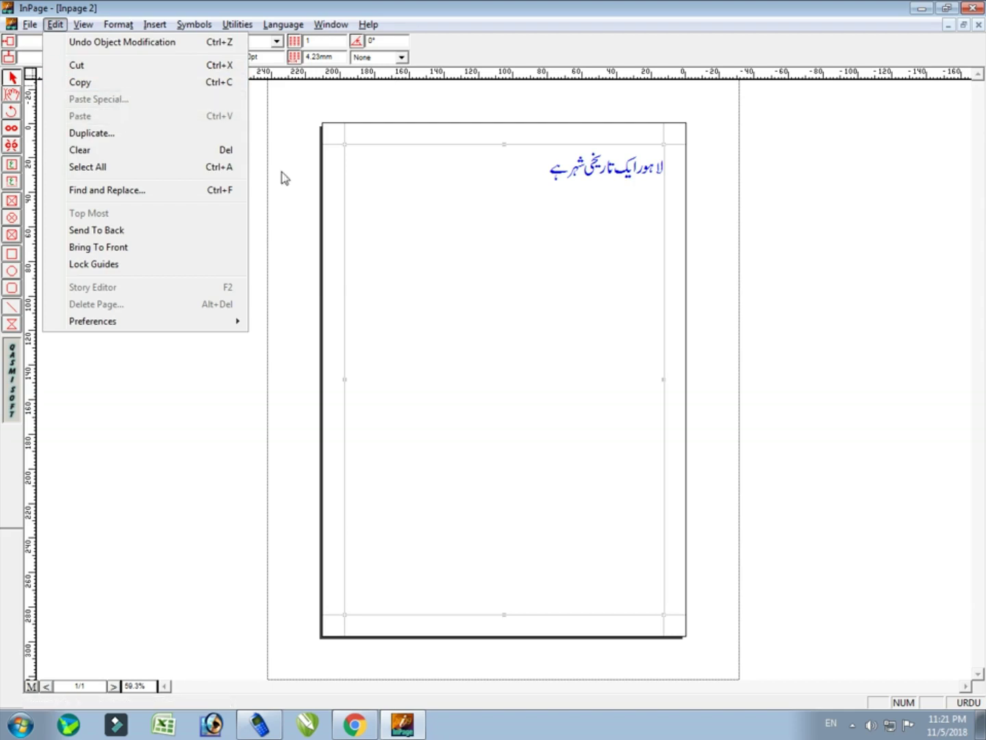
# Select the whole Urdu line and open Find and Replace, then close it
pyautogui.click(484, 238)
pyautogui.click(11, 94)
pyautogui.click(479, 219)
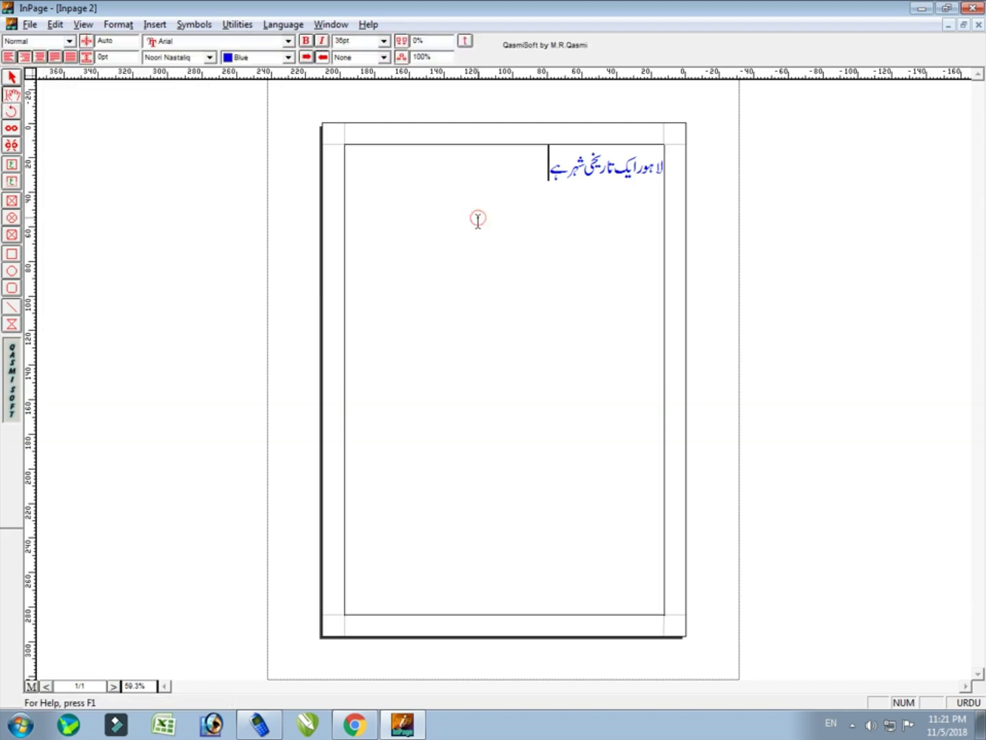
pyautogui.hotkey('ctrl', 'a')
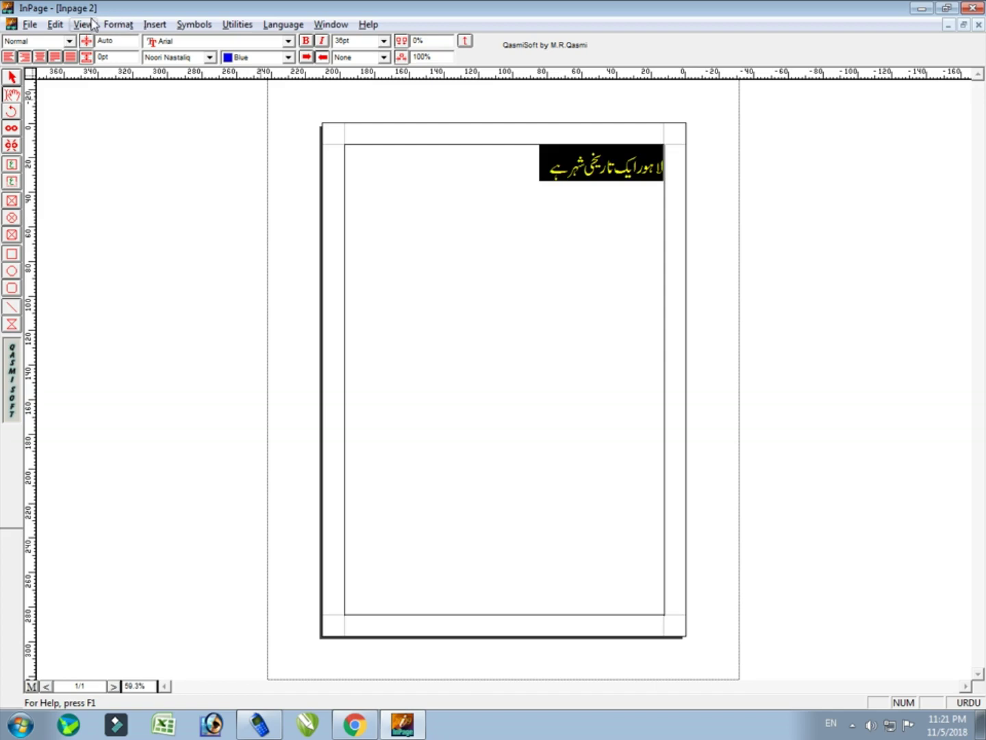
pyautogui.click(83, 24)
pyautogui.moveTo(50, 25)
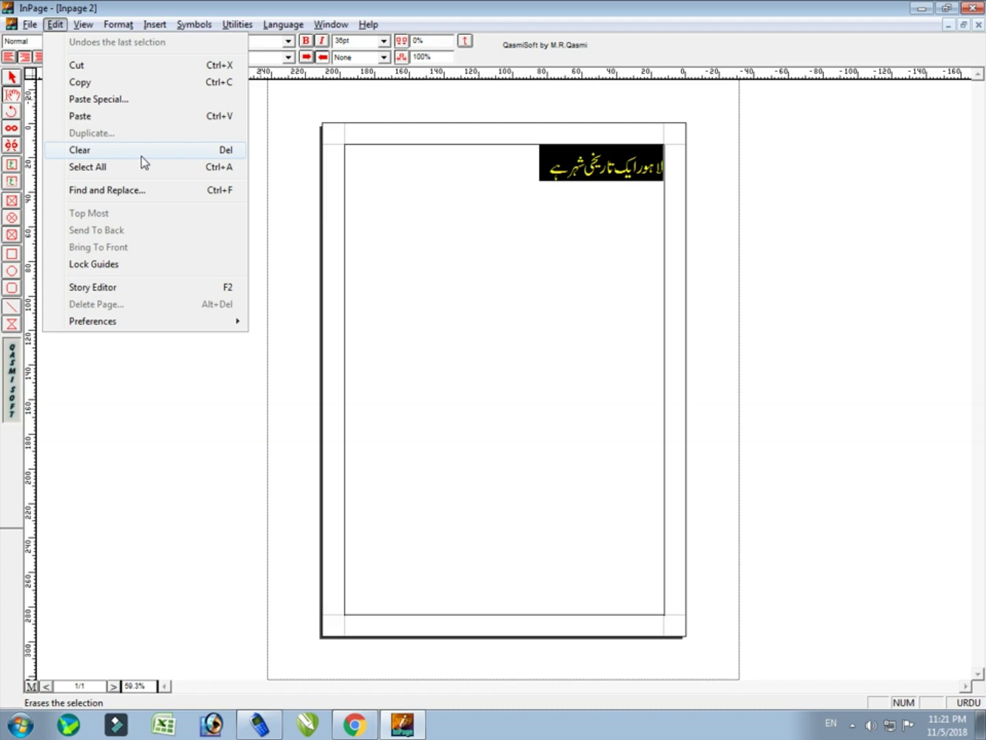
pyautogui.click(146, 195)
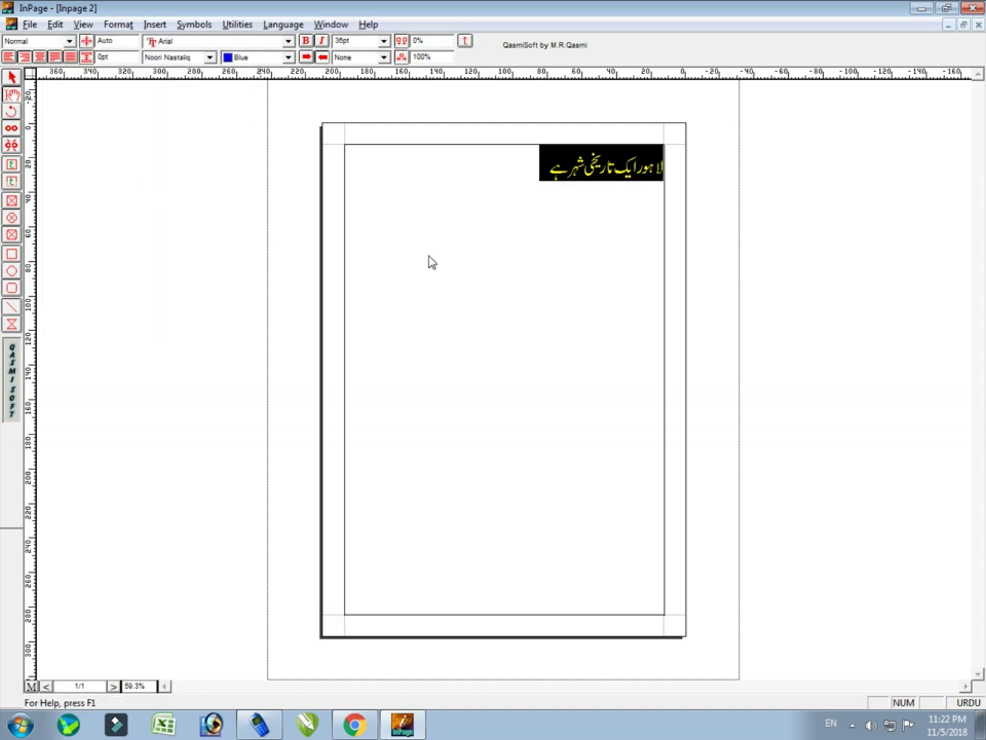
pyautogui.click(397, 258)
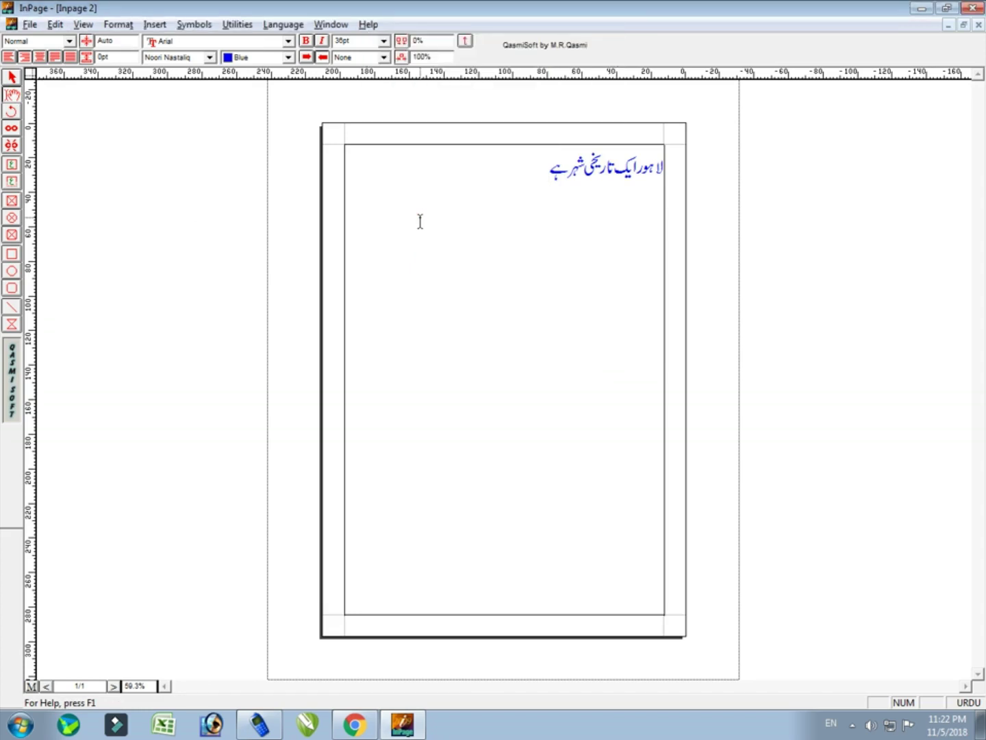
# Reselect the Urdu text box, place the caret in it, and browse the menus
pyautogui.click(11, 78)
pyautogui.click(398, 225)
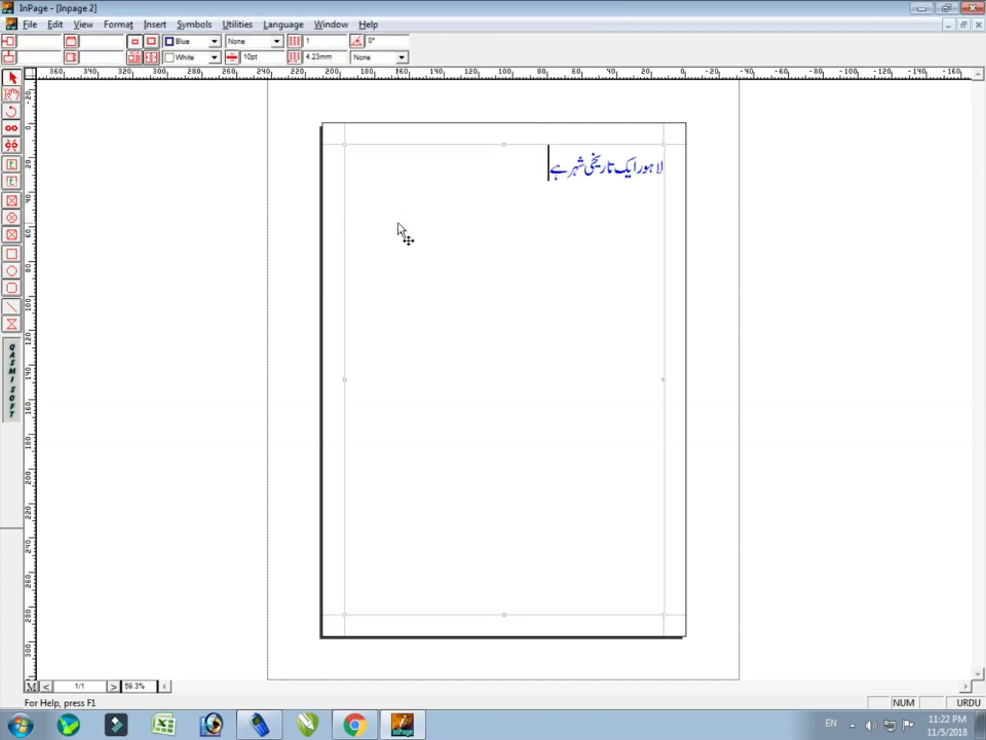
pyautogui.click(11, 94)
pyautogui.click(466, 226)
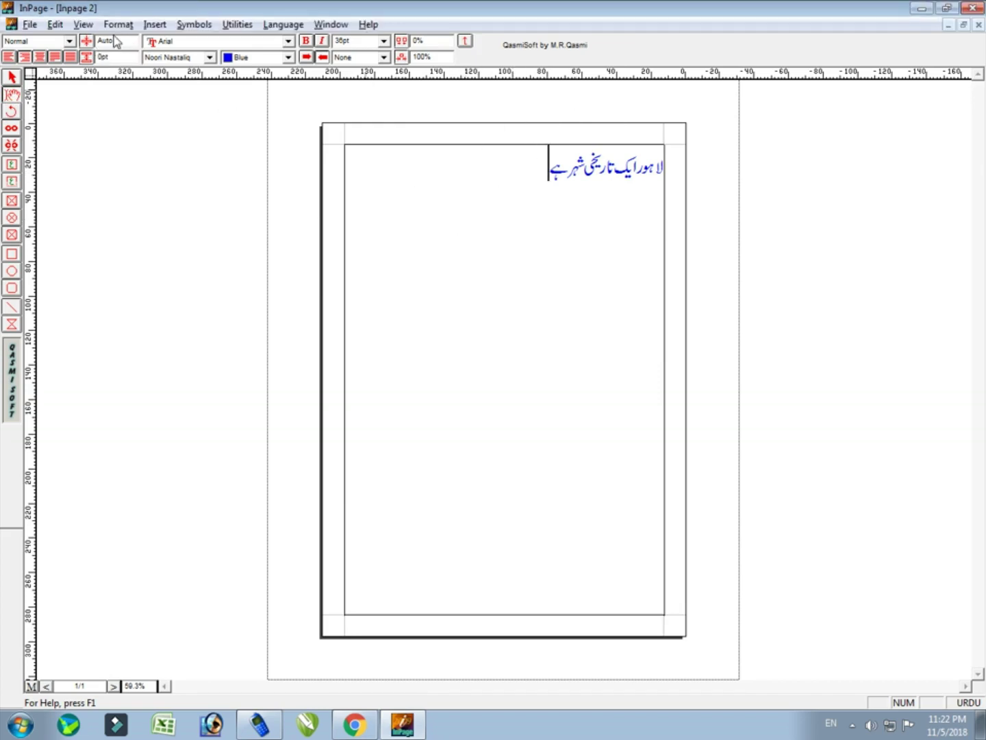
pyautogui.click(84, 24)
pyautogui.moveTo(54, 25)
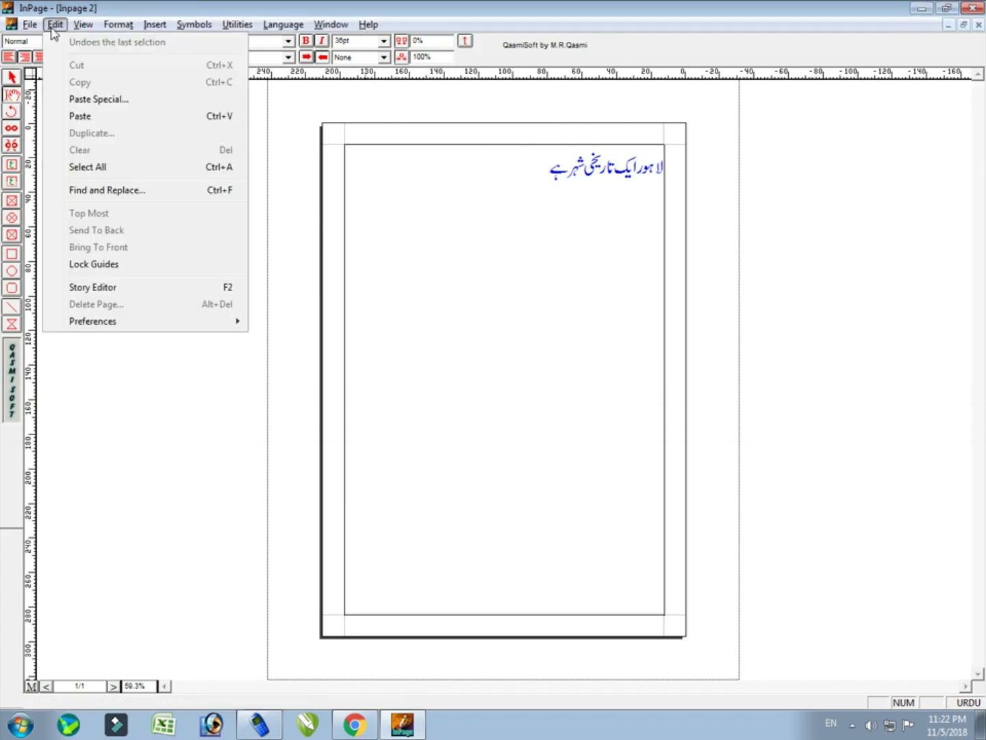
pyautogui.click(128, 267)
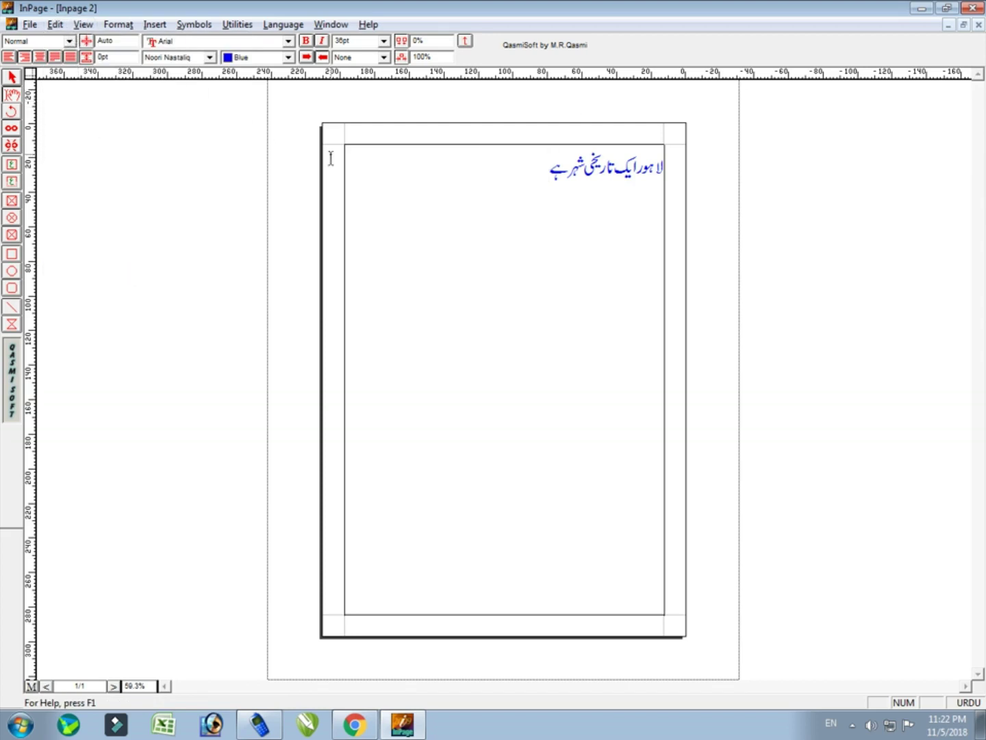
# Select and deselect the Urdu heading, then unlock the page guides
pyautogui.tripleClick(543, 172)
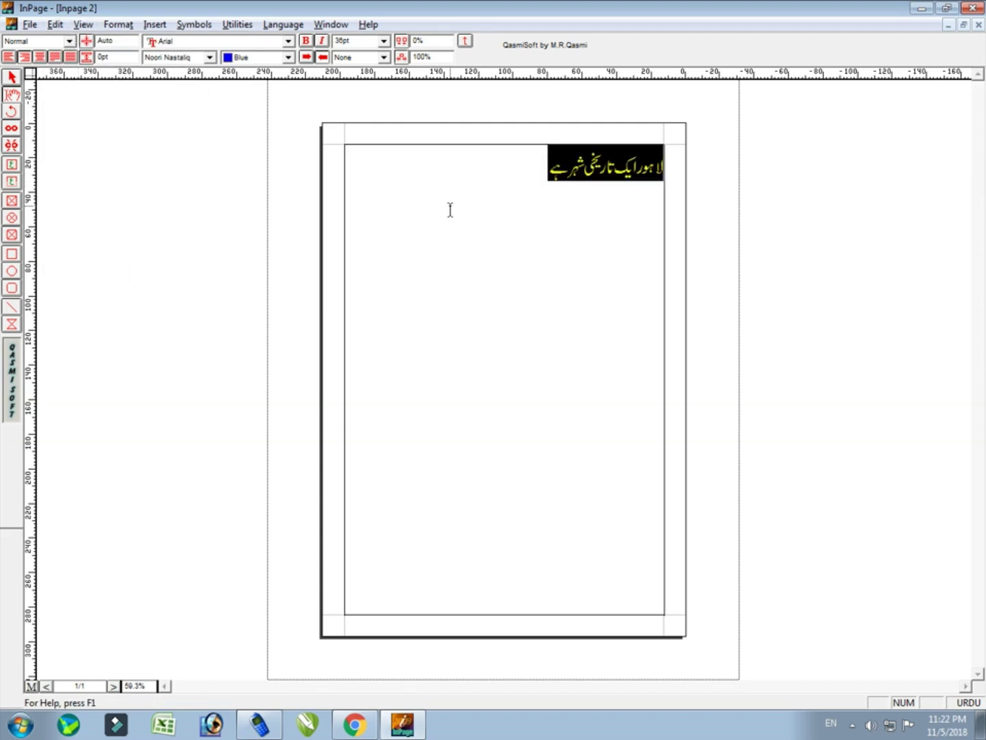
pyautogui.click(532, 251)
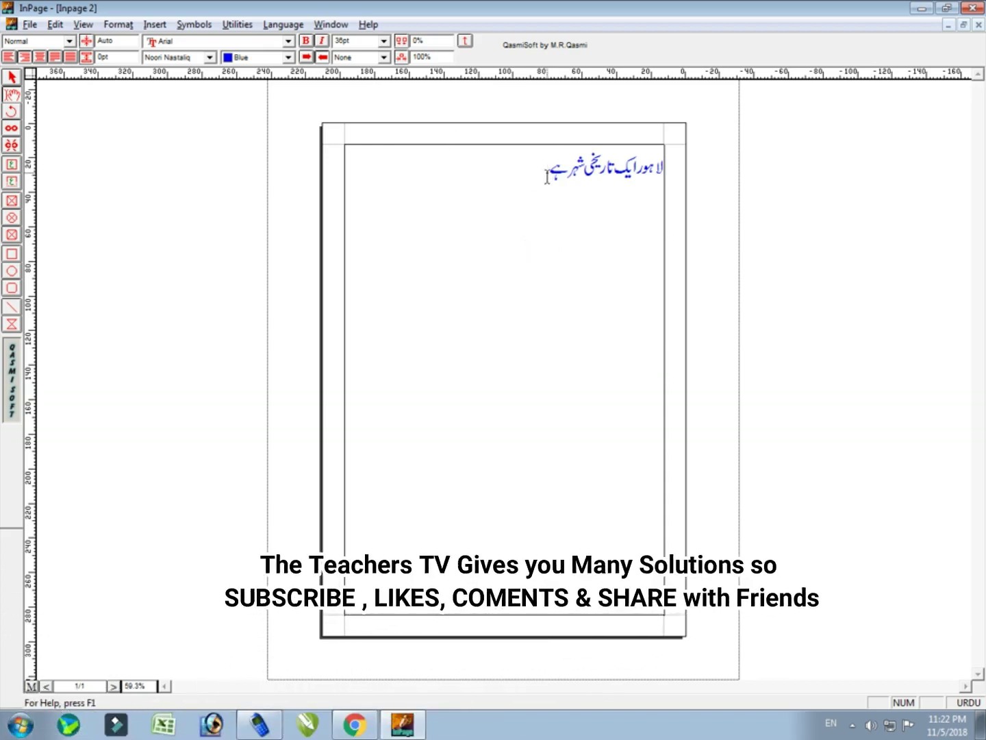
pyautogui.click(82, 25)
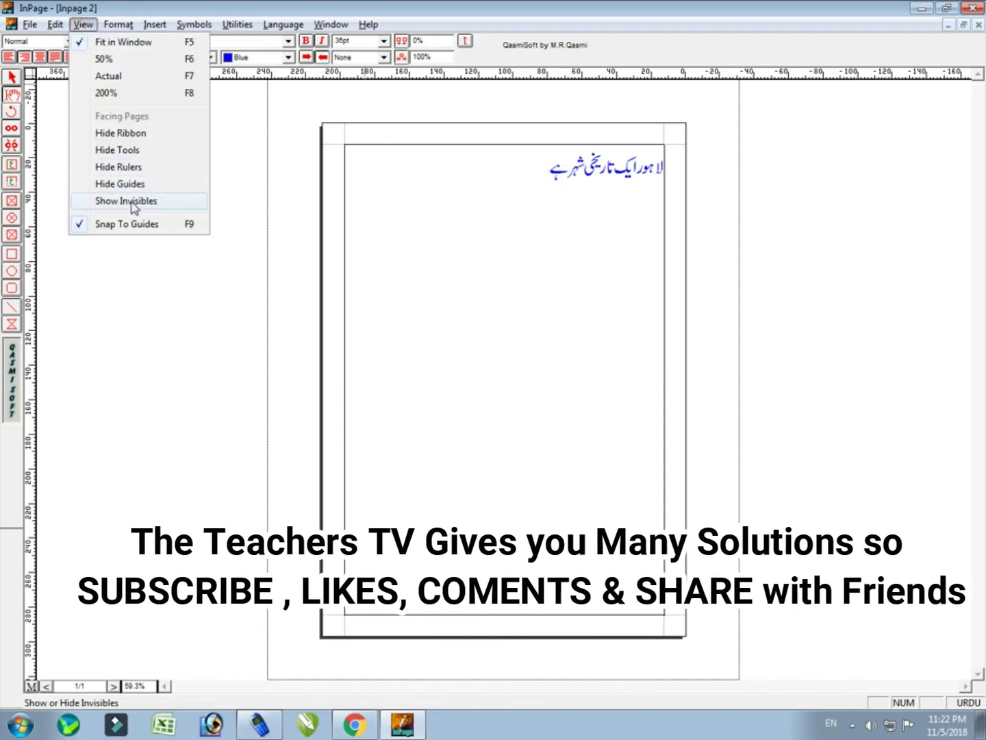
pyautogui.moveTo(54, 26)
pyautogui.click(89, 264)
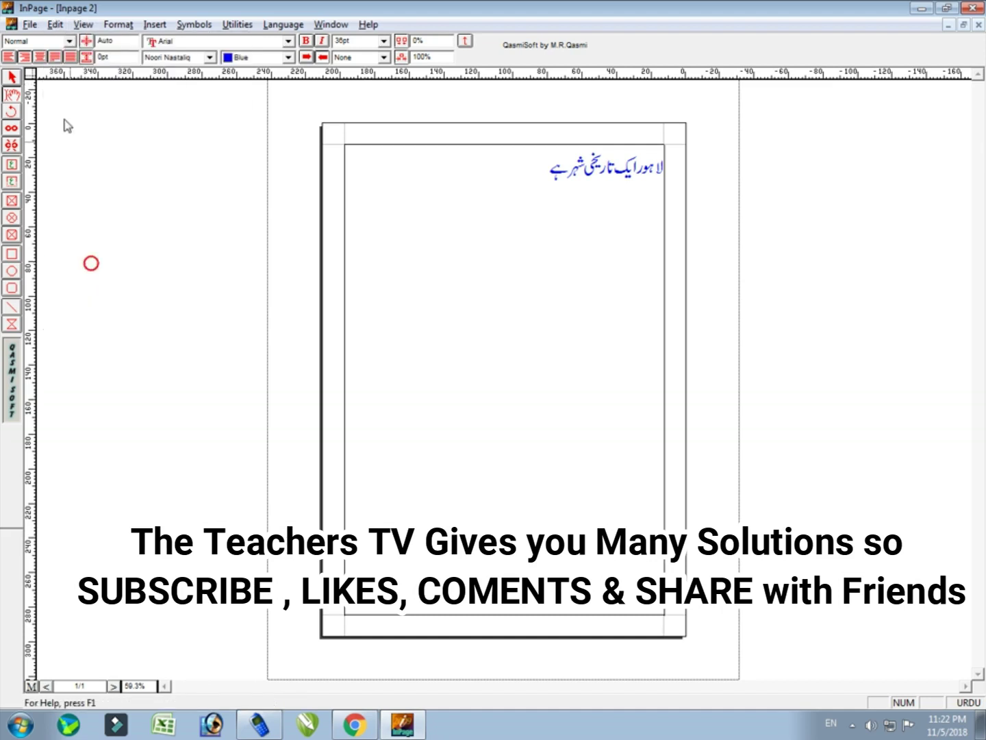
pyautogui.click(55, 24)
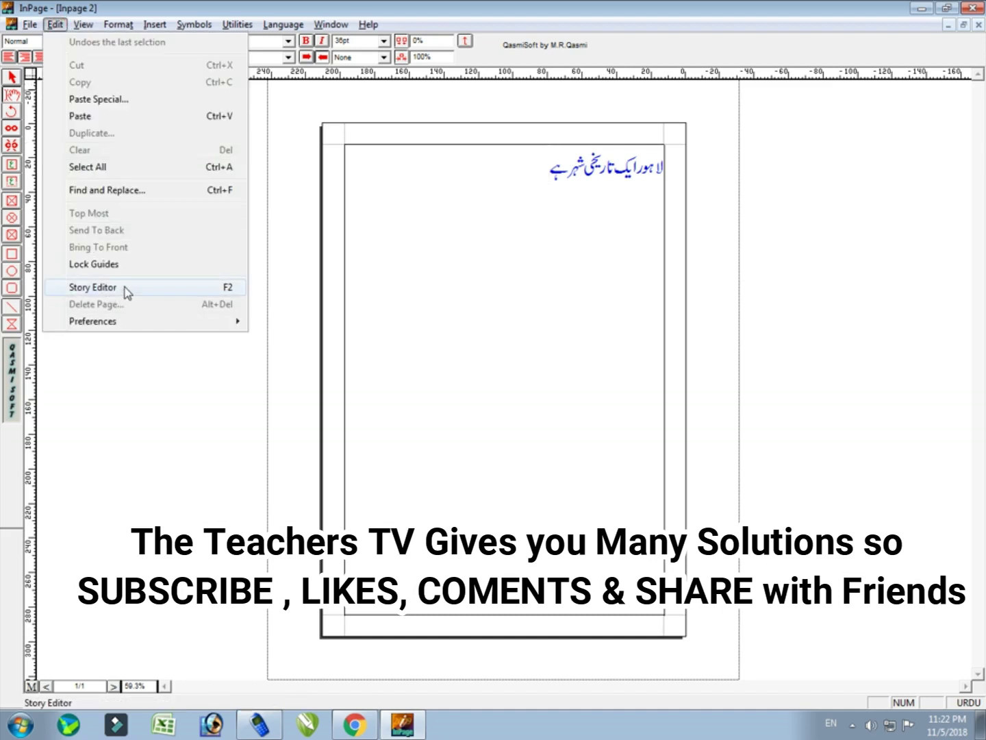
pyautogui.click(125, 287)
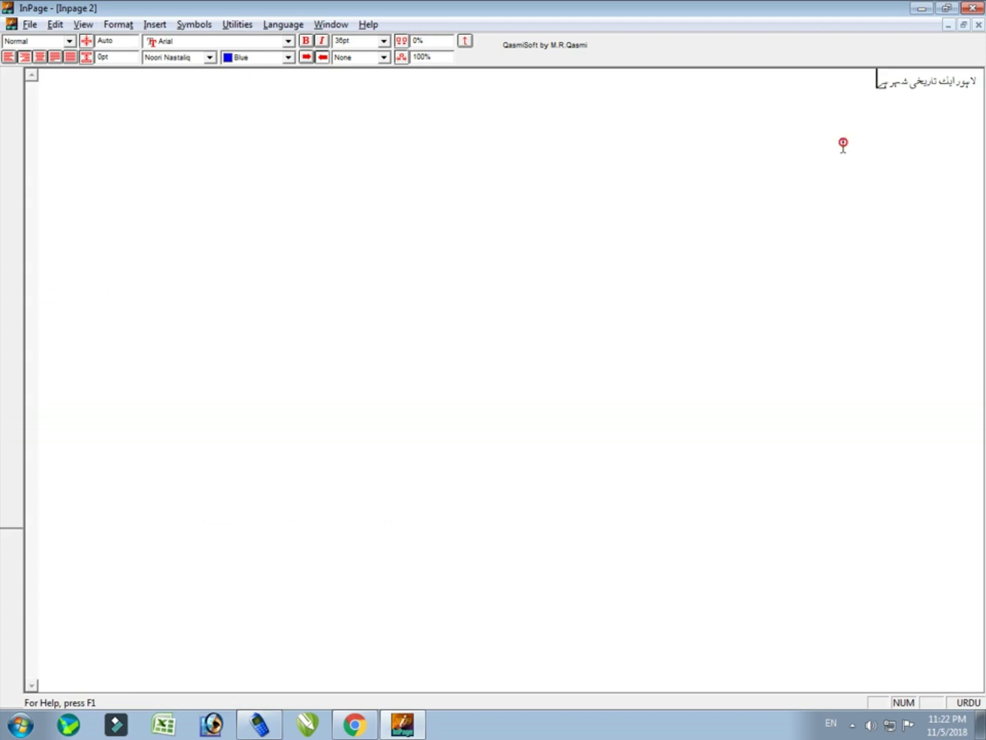
pyautogui.write('ددددددددددددددددددددددددددددد')
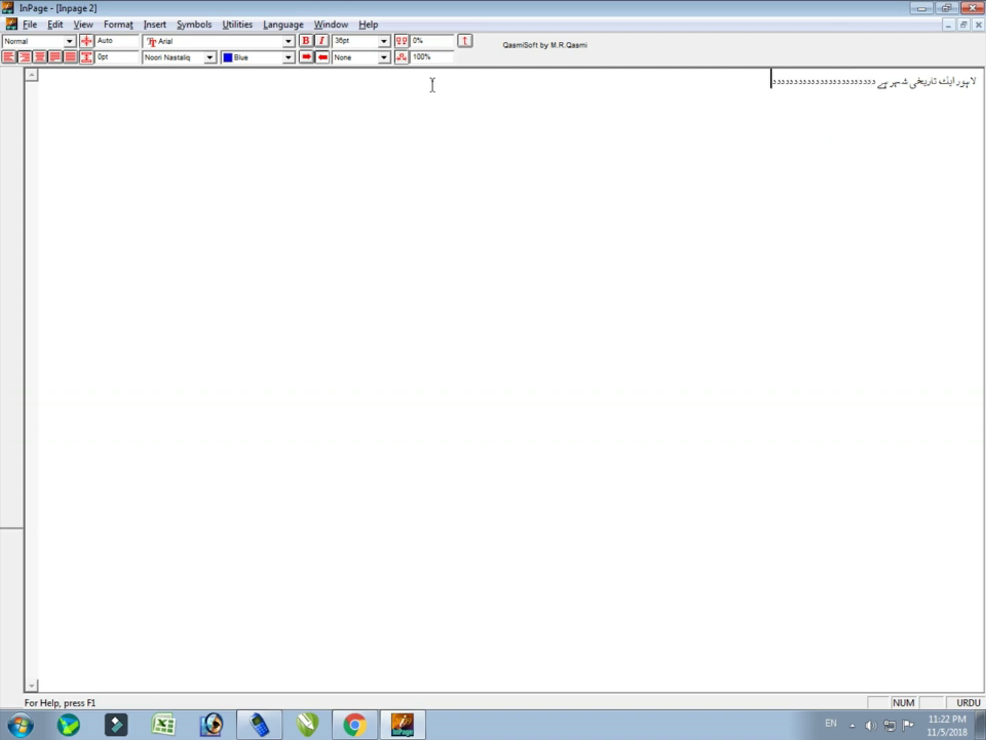
pyautogui.write('ددددددددددددددددددددددددددددددددددددددددددددددددددددددددددددددددددددددددددددددددددددددددددد')
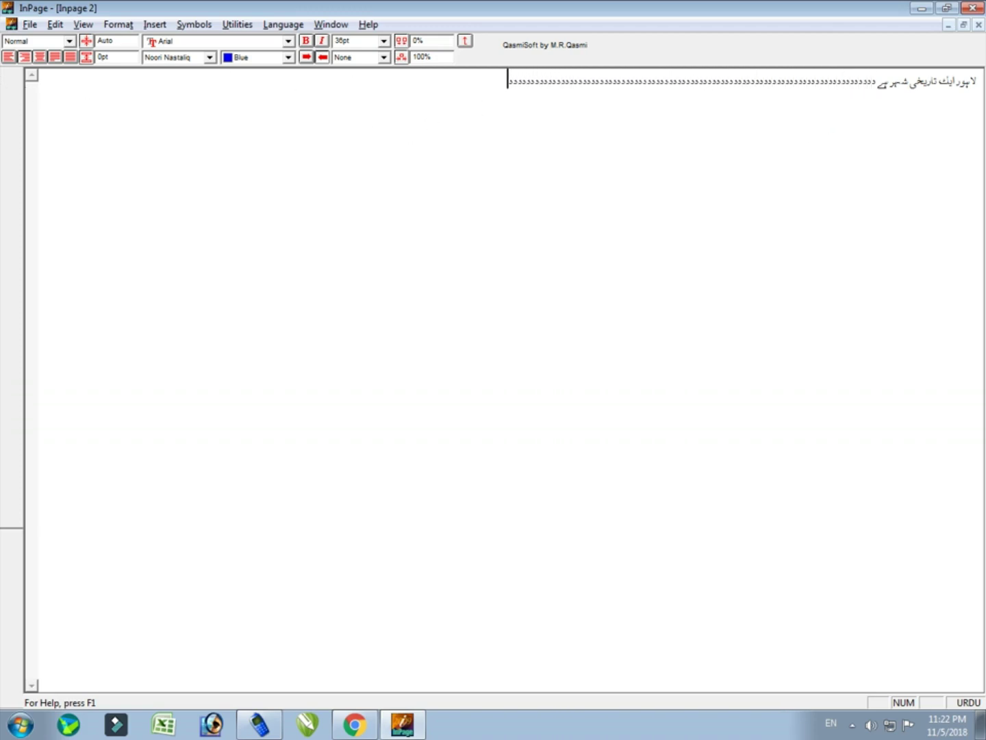
pyautogui.write('دددددددددددددددددددددددددددددد')
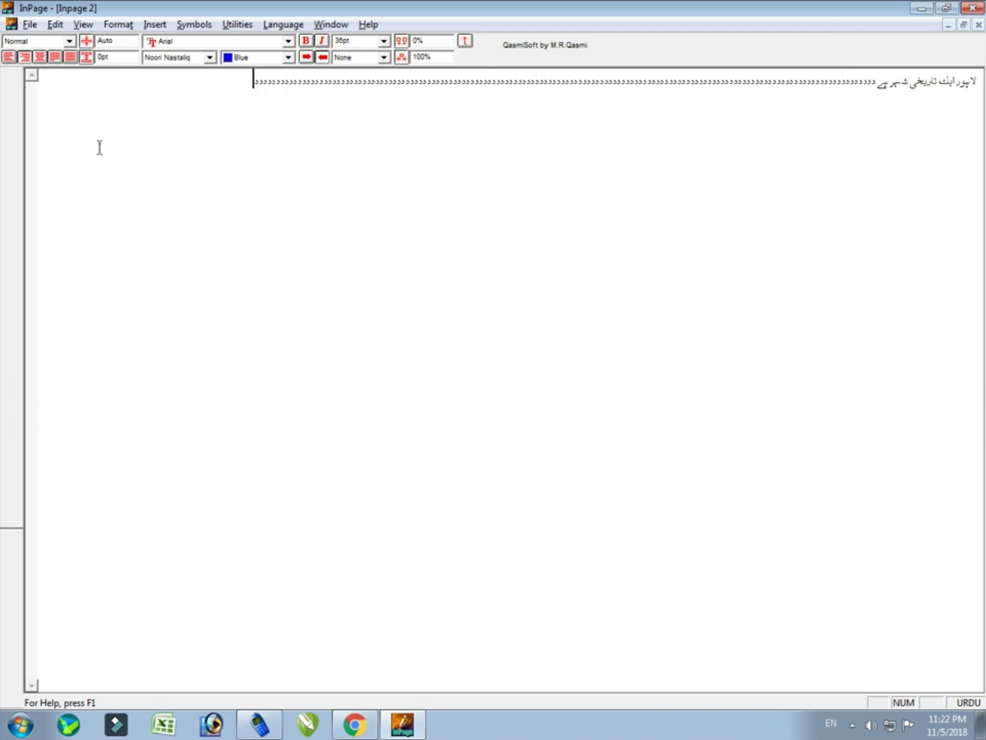
pyautogui.click(56, 24)
pyautogui.click(130, 291)
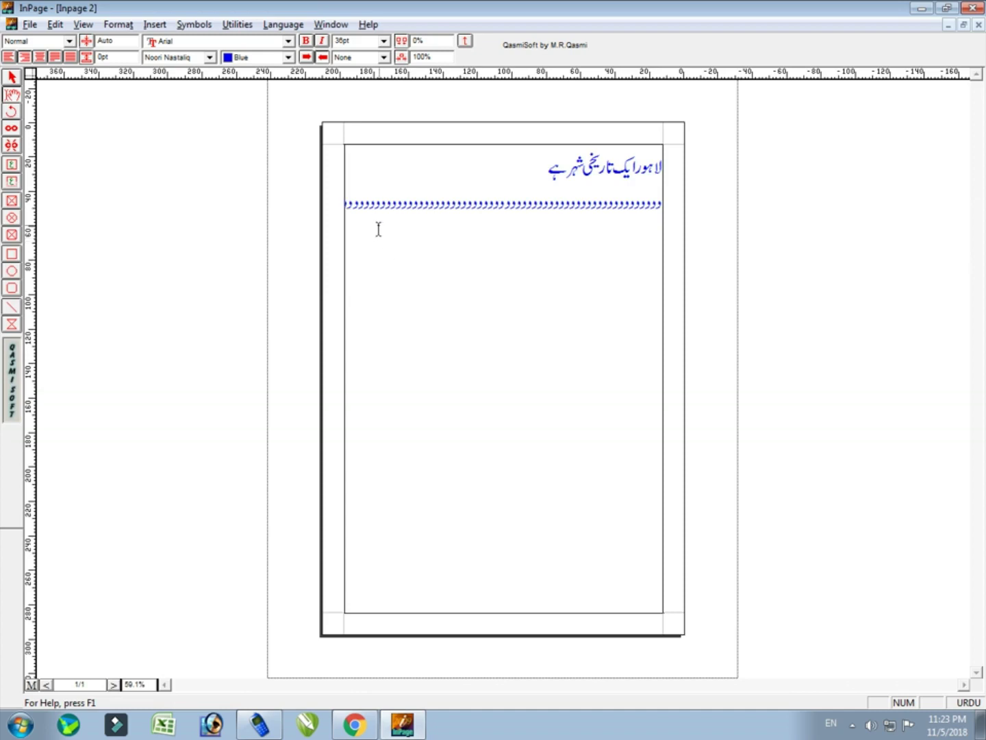
pyautogui.moveTo(360, 208); pyautogui.dragTo(730, 268)
pyautogui.click(645, 268)
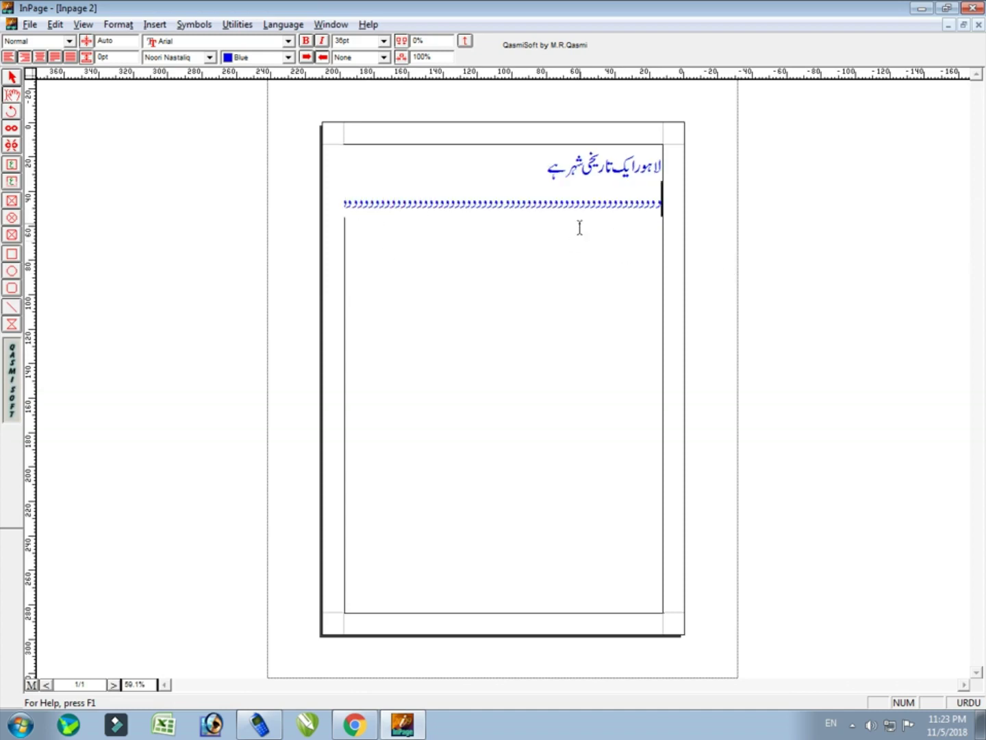
pyautogui.moveTo(367, 205); pyautogui.dragTo(669, 214)
pyautogui.press('Delete')
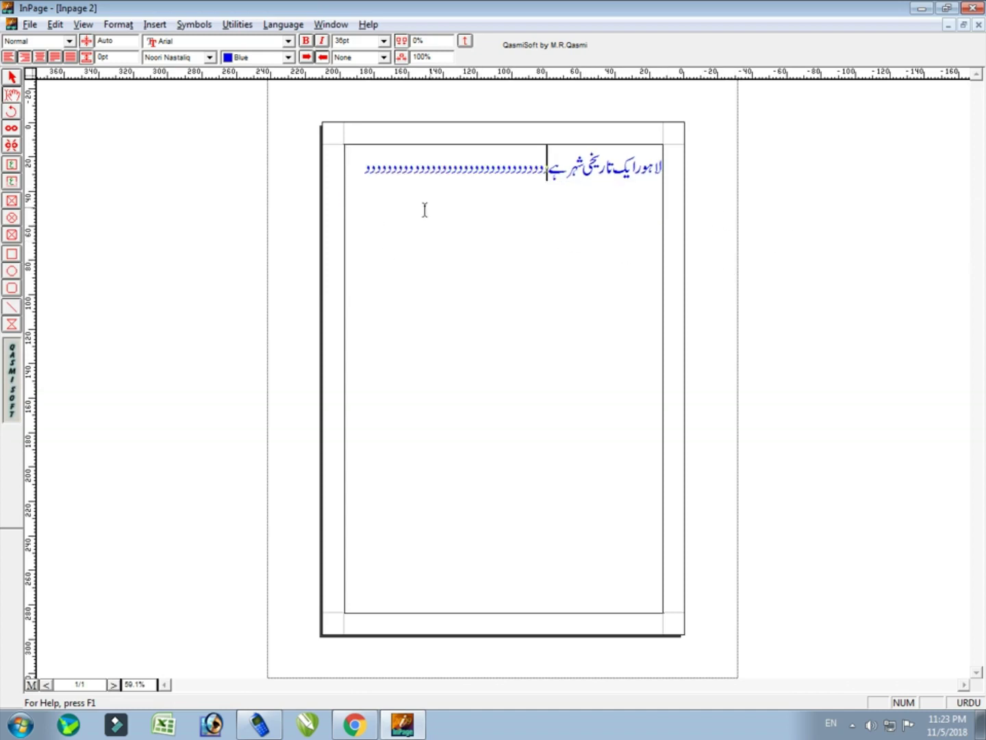
pyautogui.moveTo(361, 163); pyautogui.dragTo(553, 162)
pyautogui.press('Delete')
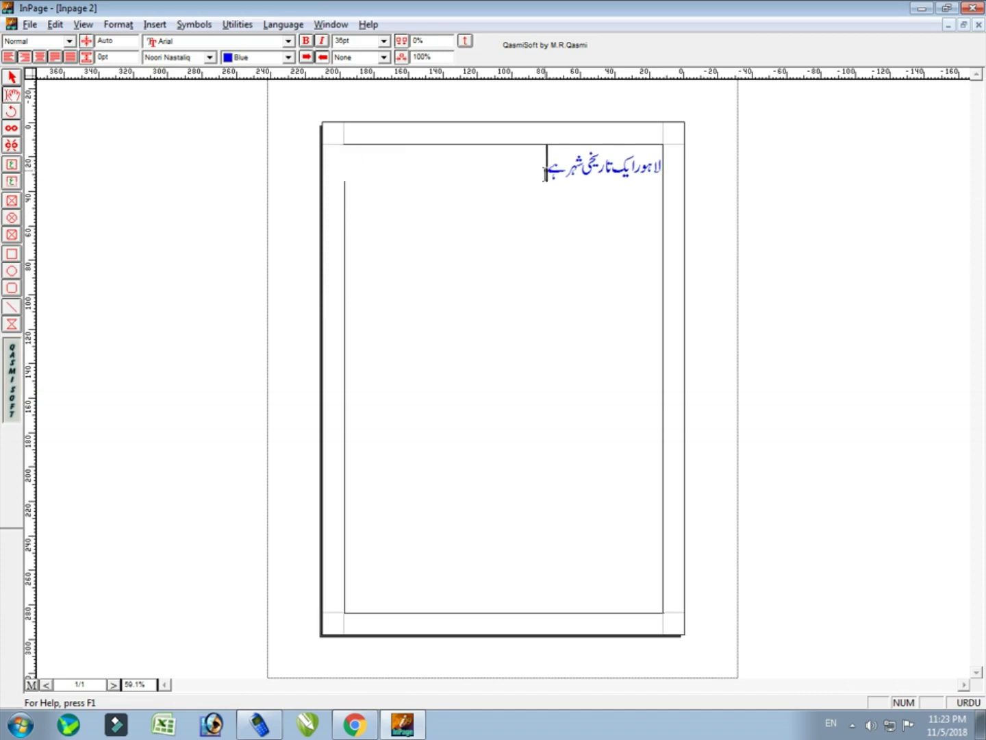
# Switch the view to Actual (100%) size and hide the formatting ribbon
pyautogui.click(84, 25)
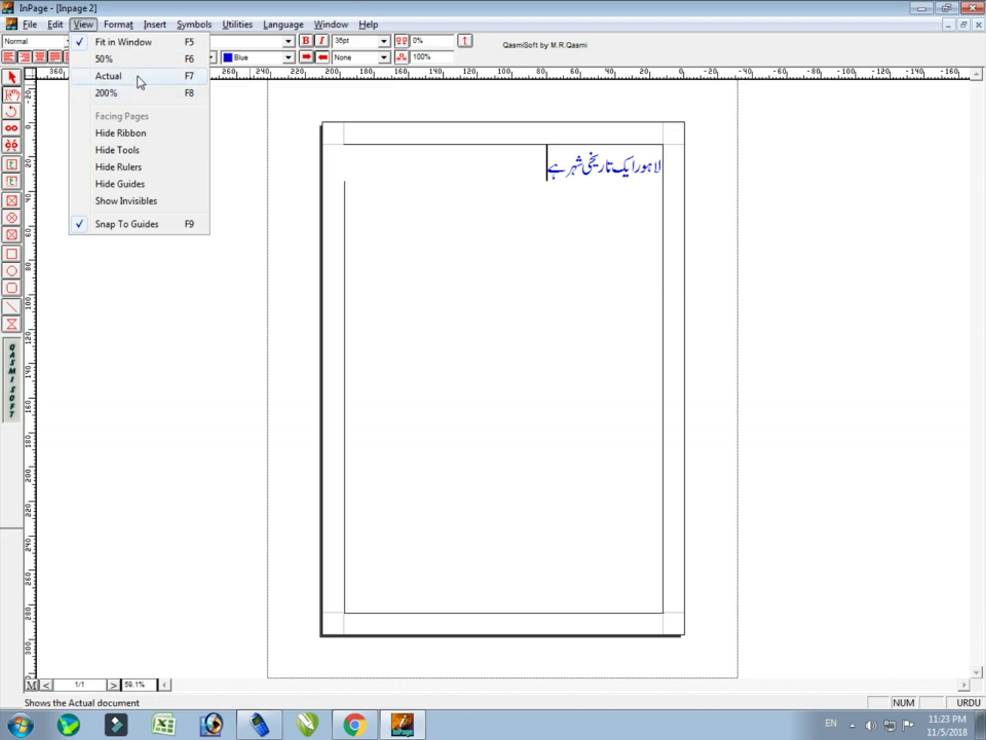
pyautogui.click(131, 76)
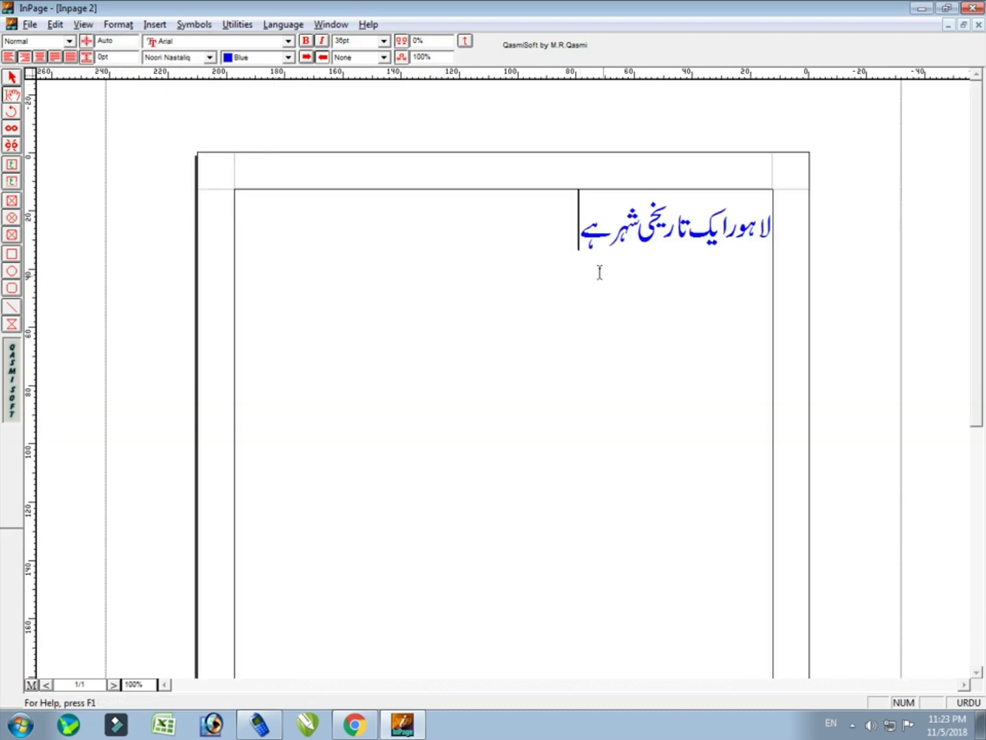
pyautogui.click(83, 24)
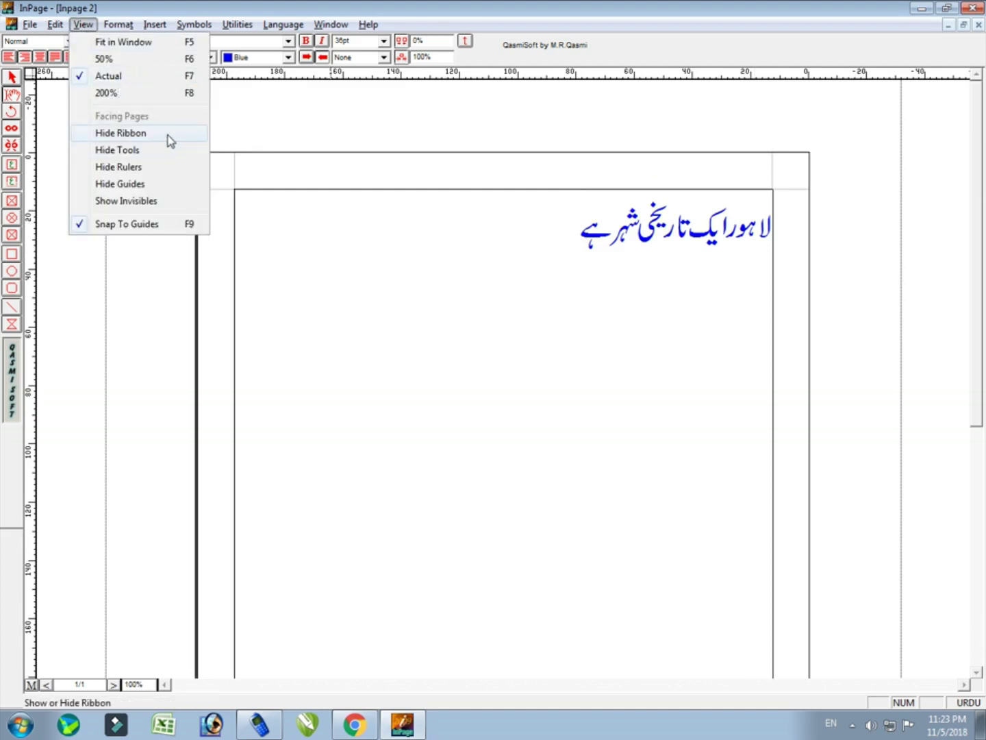
pyautogui.click(434, 343)
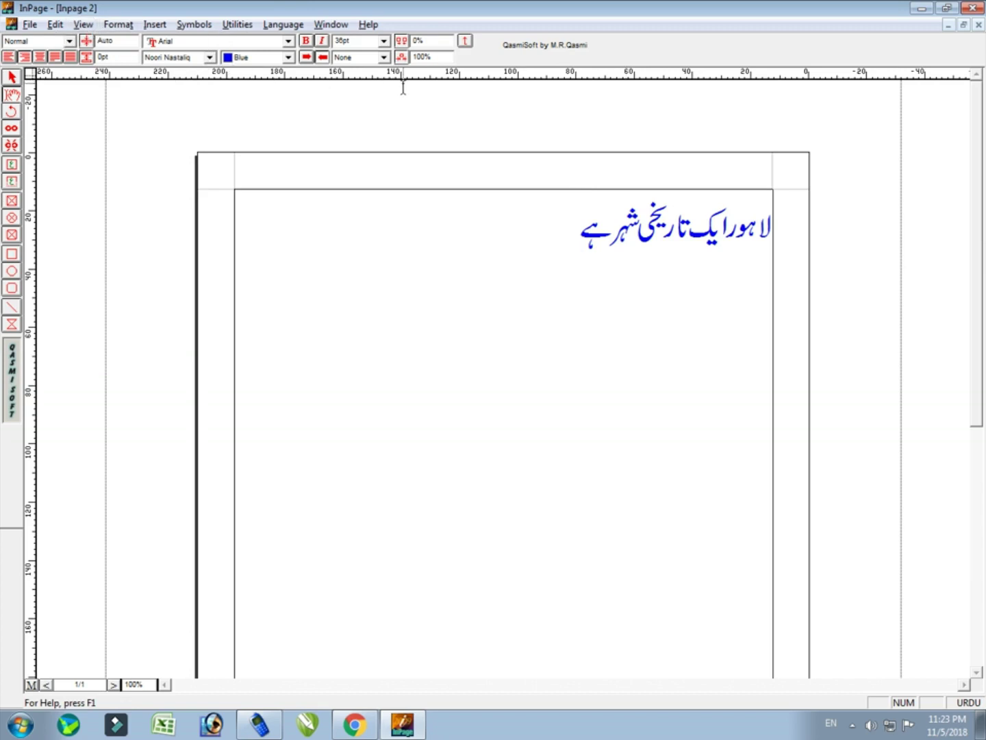
pyautogui.click(83, 24)
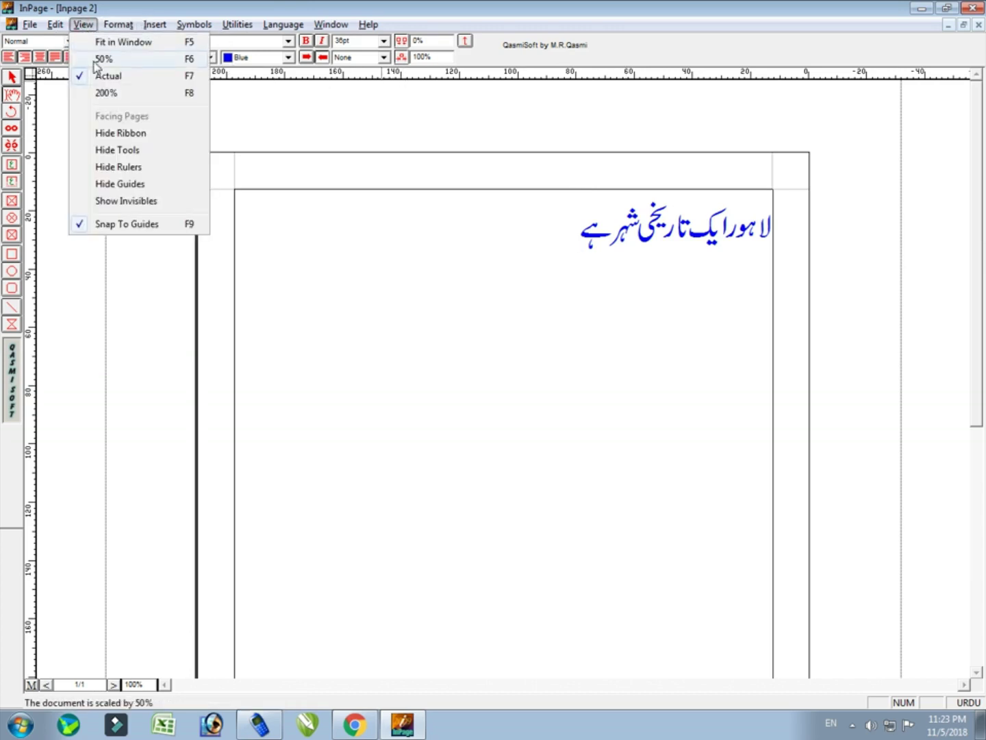
pyautogui.click(132, 133)
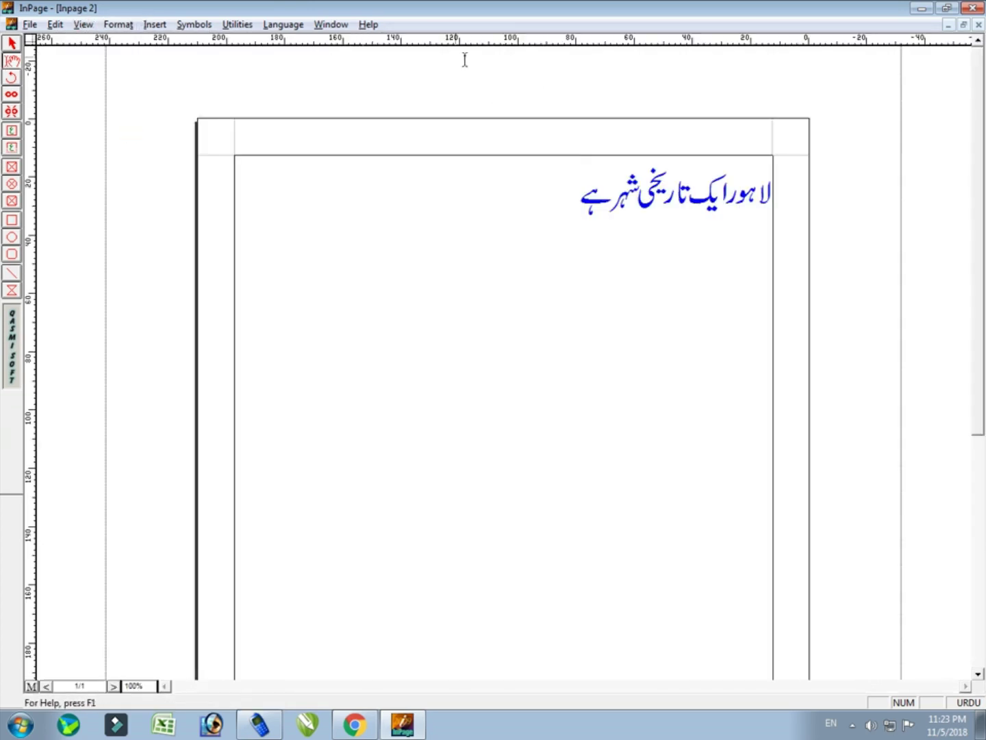
# Select the heading's frame and bring the formatting ribbon back
pyautogui.click(12, 45)
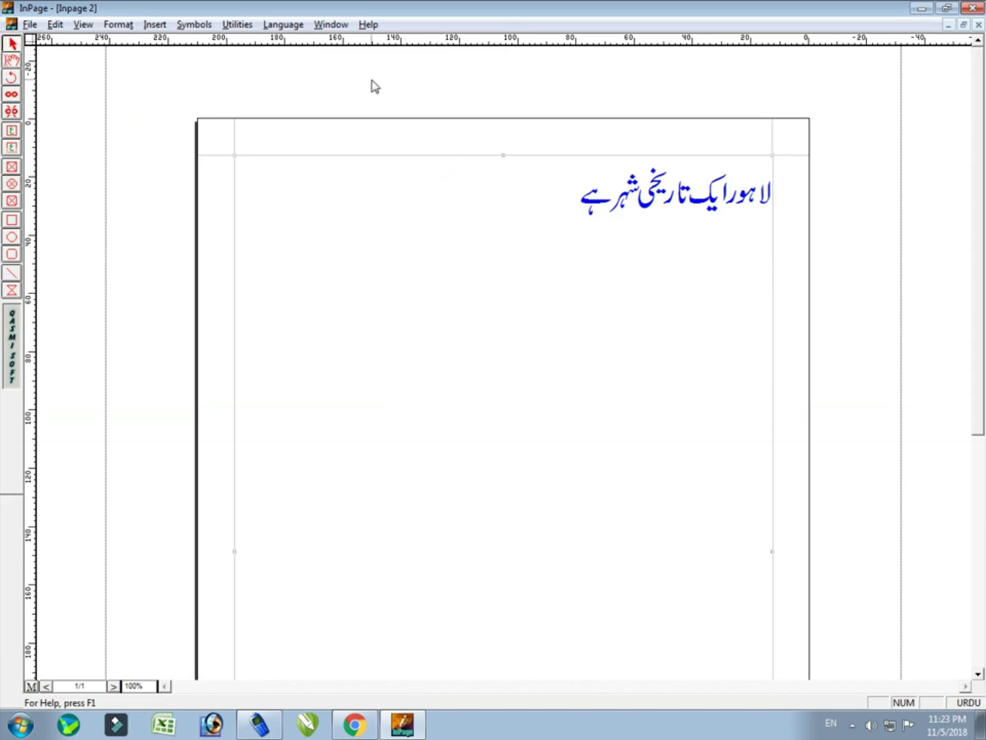
pyautogui.click(83, 25)
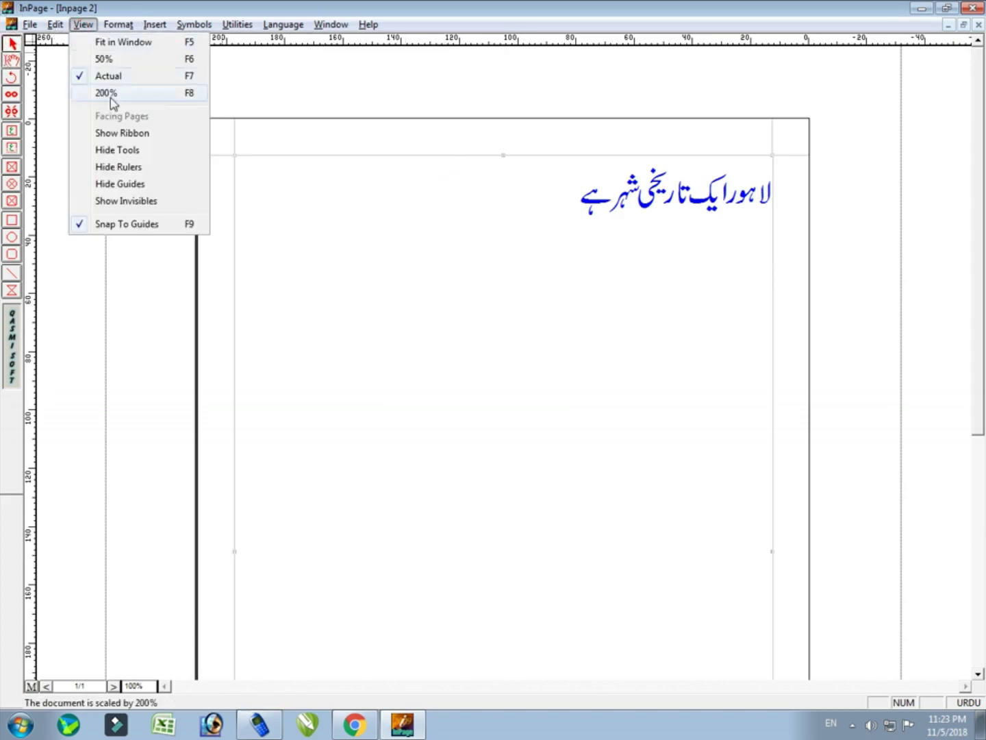
pyautogui.click(122, 132)
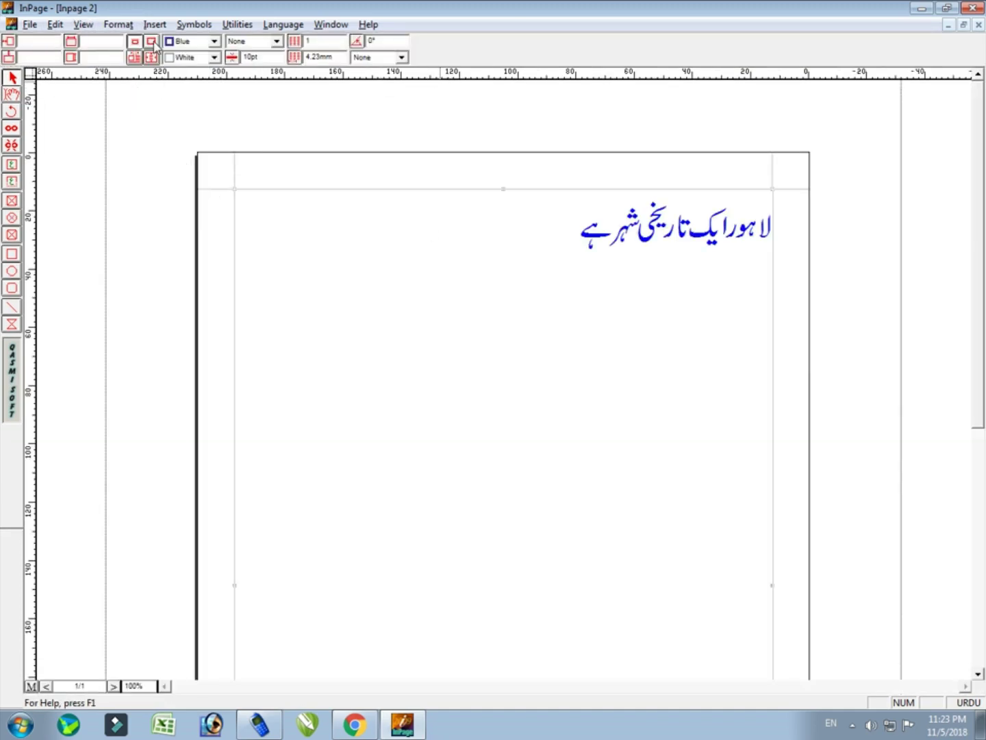
# Hide and restore the toolbox, then hide the rulers
pyautogui.click(83, 24)
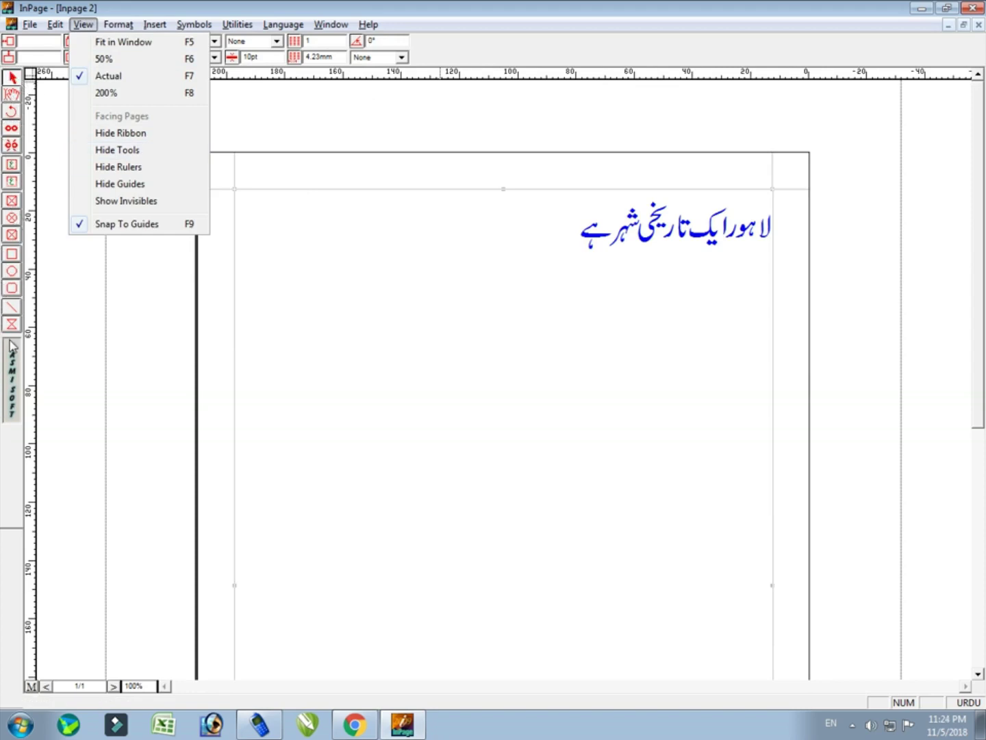
pyautogui.click(137, 150)
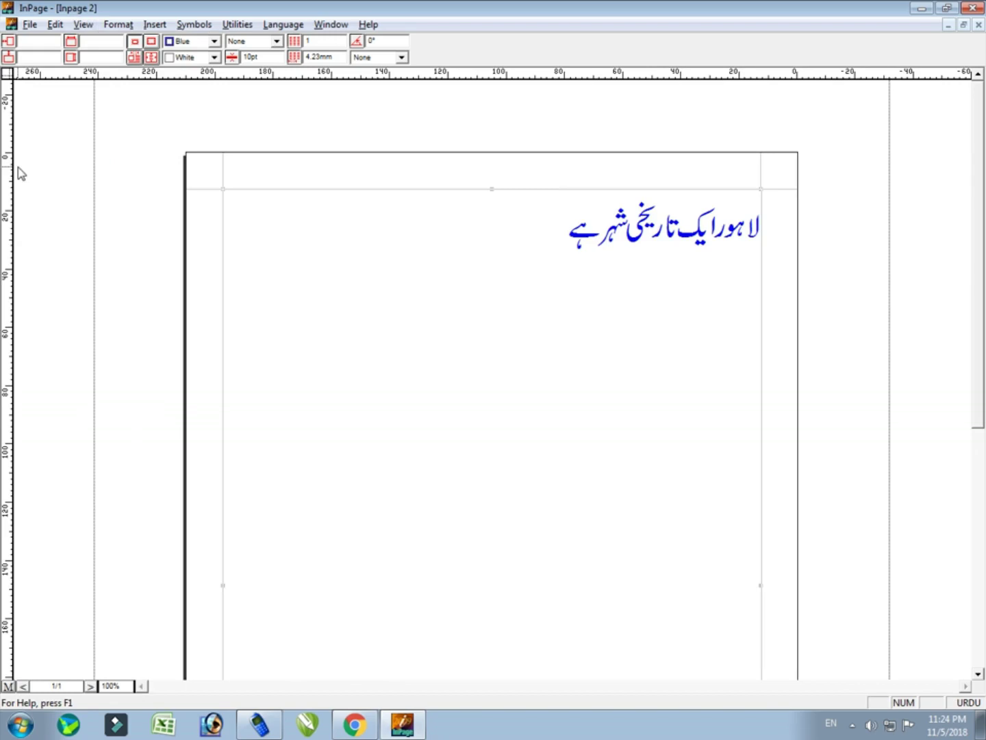
pyautogui.click(83, 24)
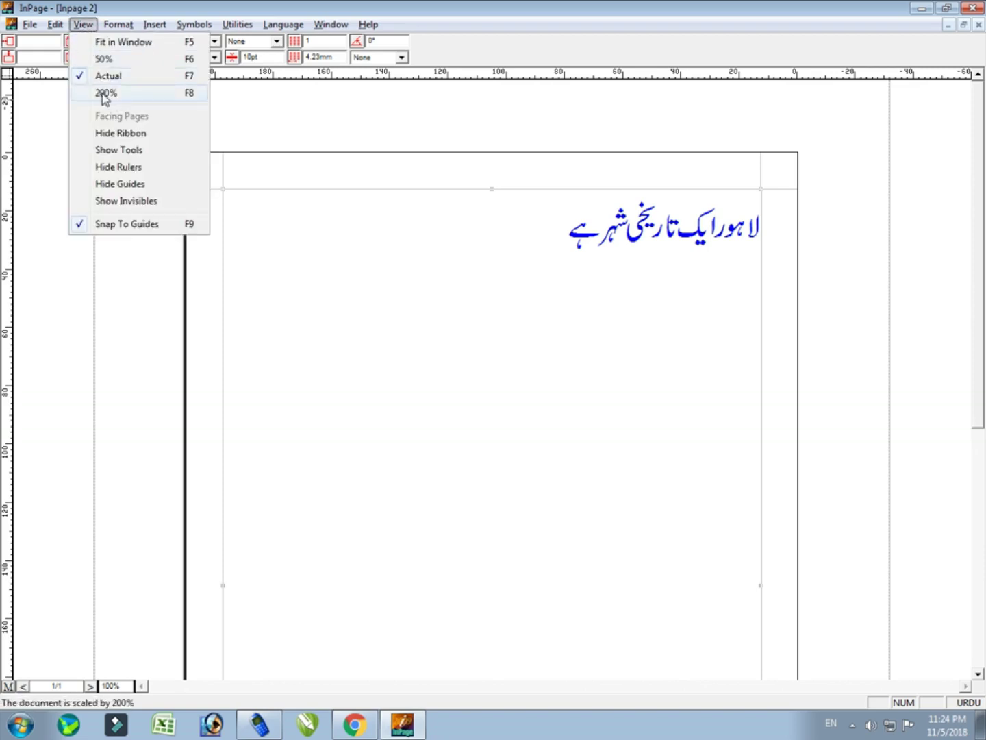
pyautogui.click(150, 151)
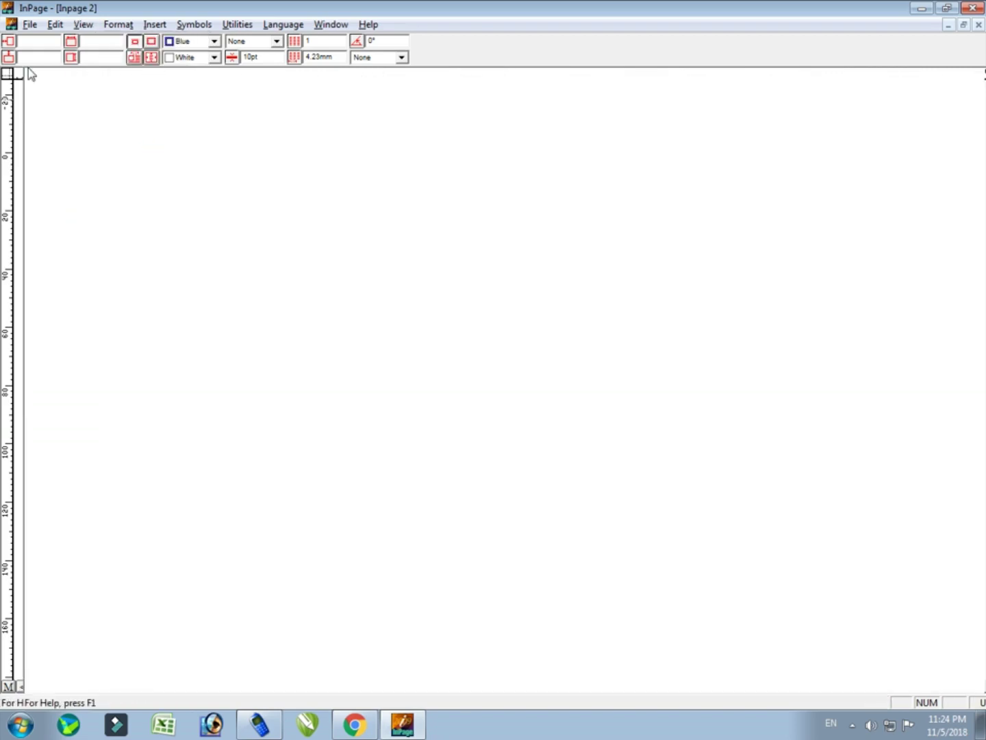
pyautogui.click(83, 25)
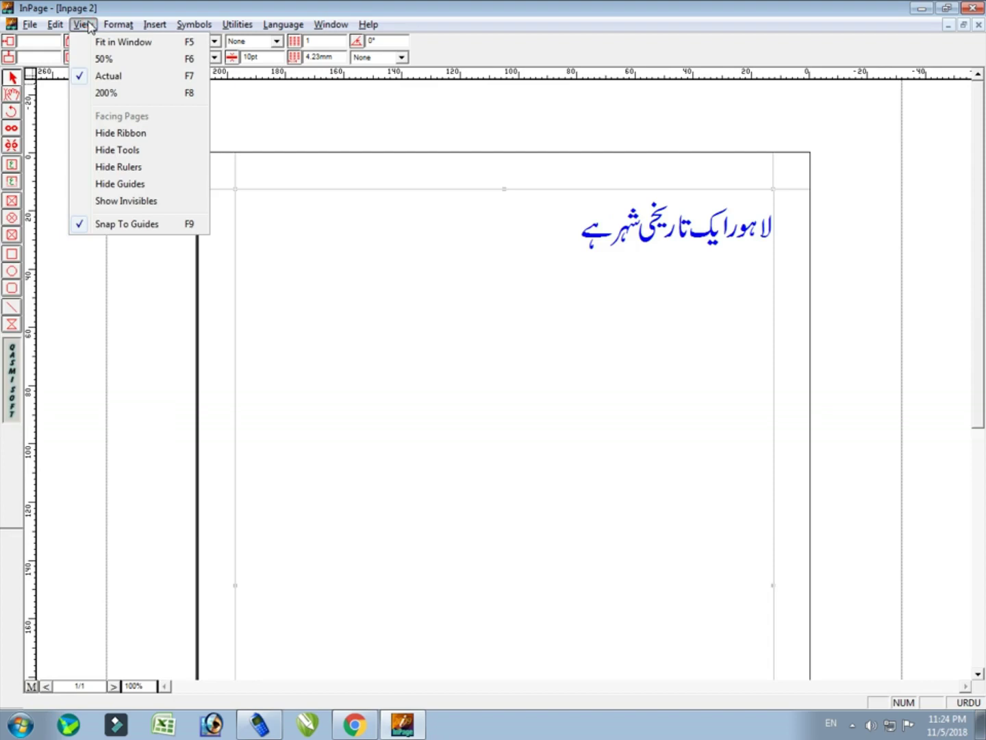
pyautogui.click(169, 174)
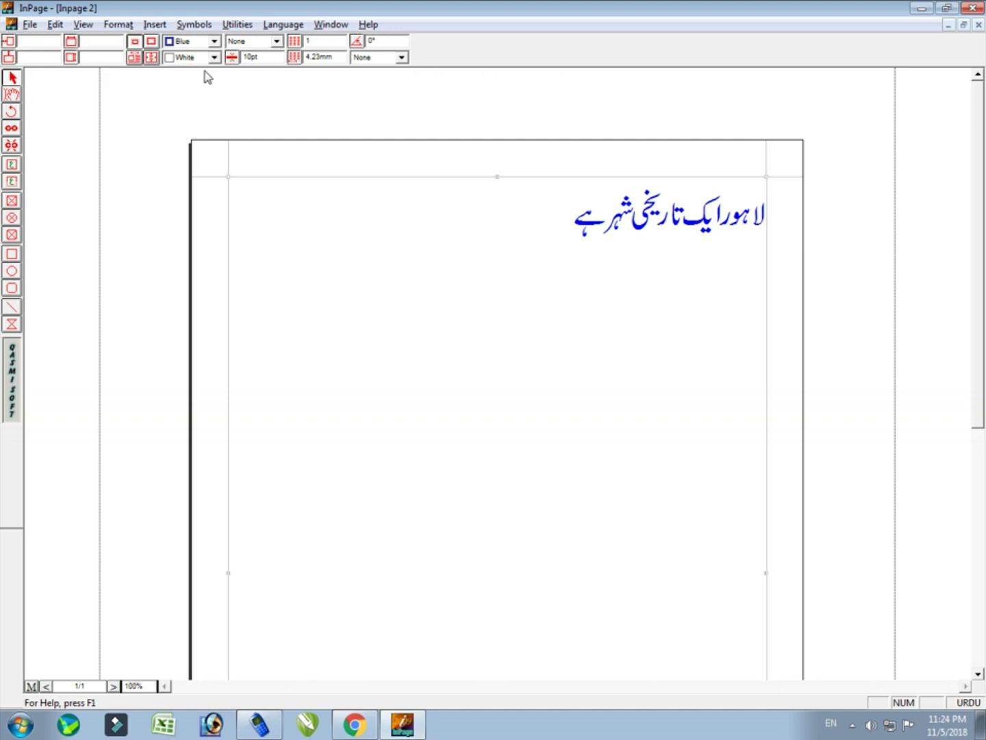
# Show the rulers again and drag two horizontal guides down to sit just below the blue heading
pyautogui.click(82, 25)
pyautogui.click(146, 166)
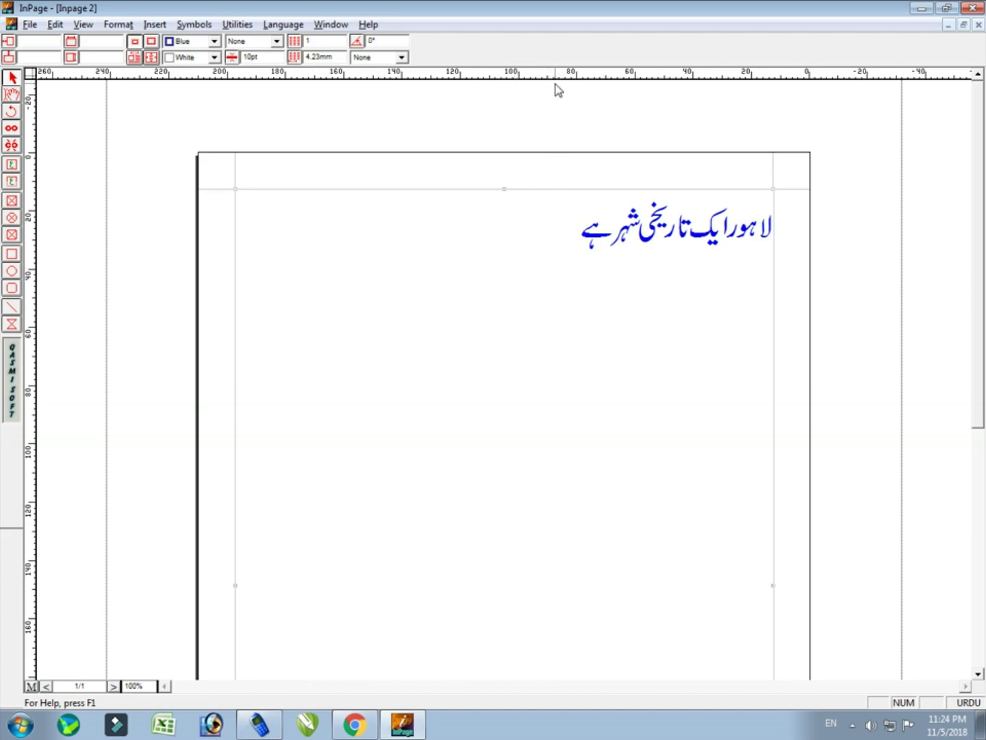
pyautogui.moveTo(557, 78); pyautogui.dragTo(548, 270)
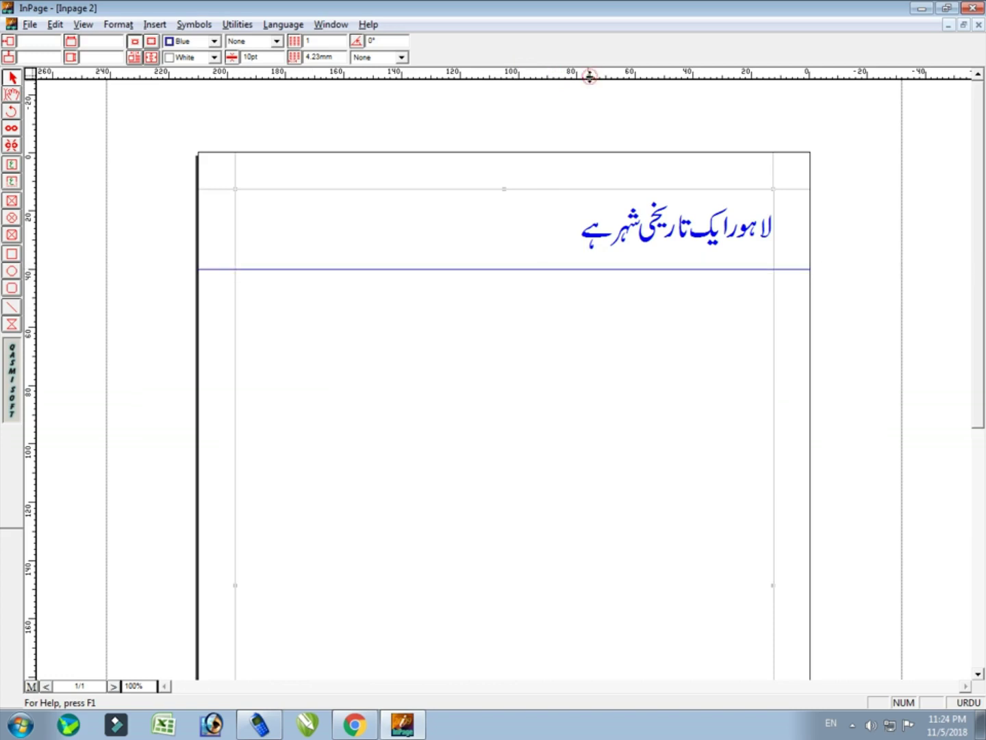
pyautogui.moveTo(589, 77); pyautogui.dragTo(575, 327)
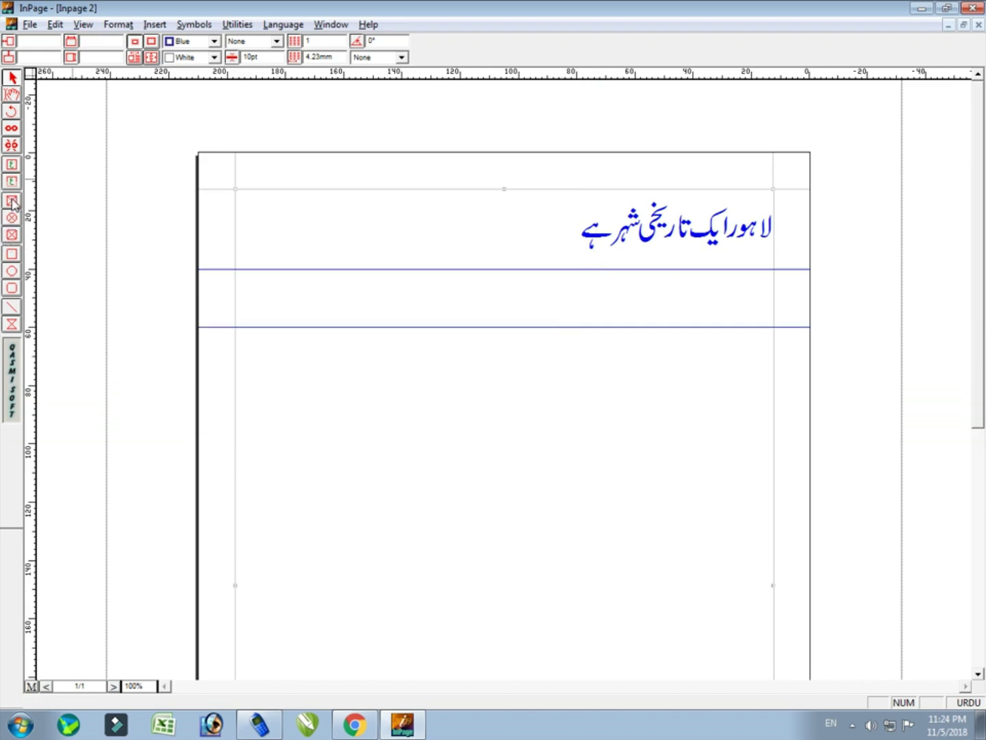
# Draw a Gray-filled rectangle across the page between the two horizontal guides
pyautogui.click(10, 255)
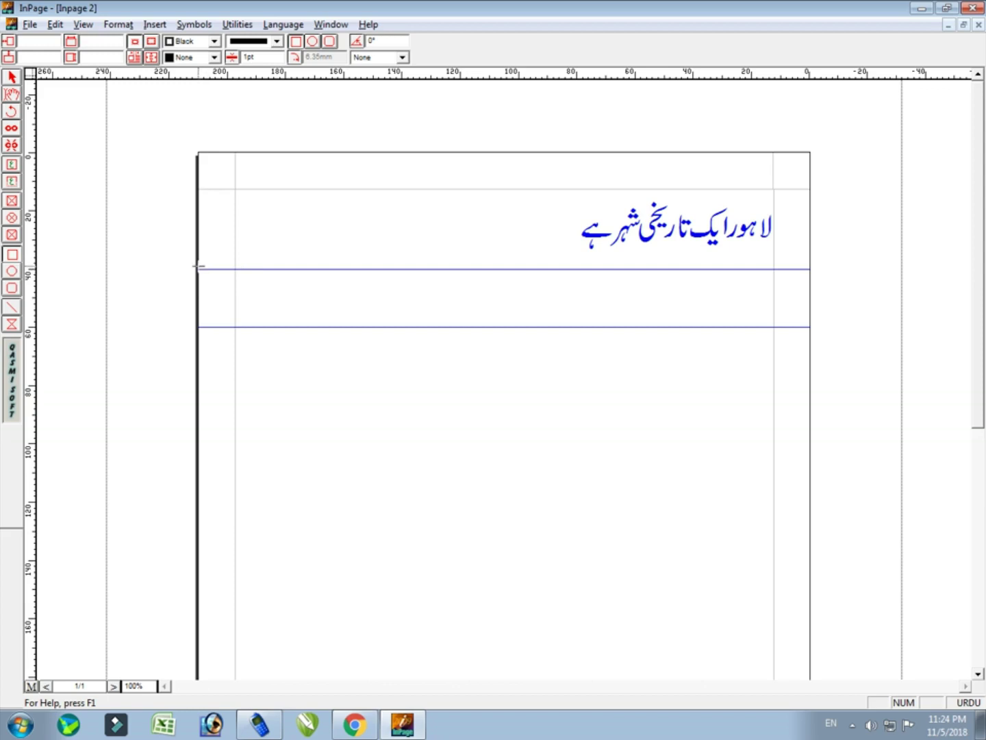
pyautogui.moveTo(199, 268); pyautogui.dragTo(810, 327)
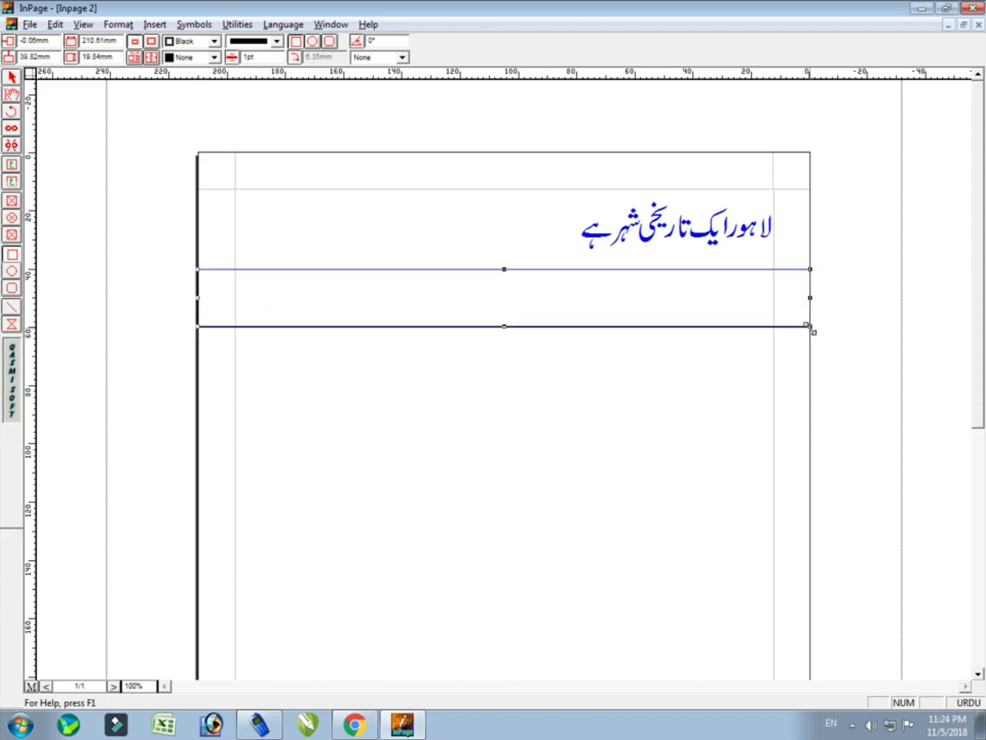
pyautogui.click(214, 57)
pyautogui.click(185, 110)
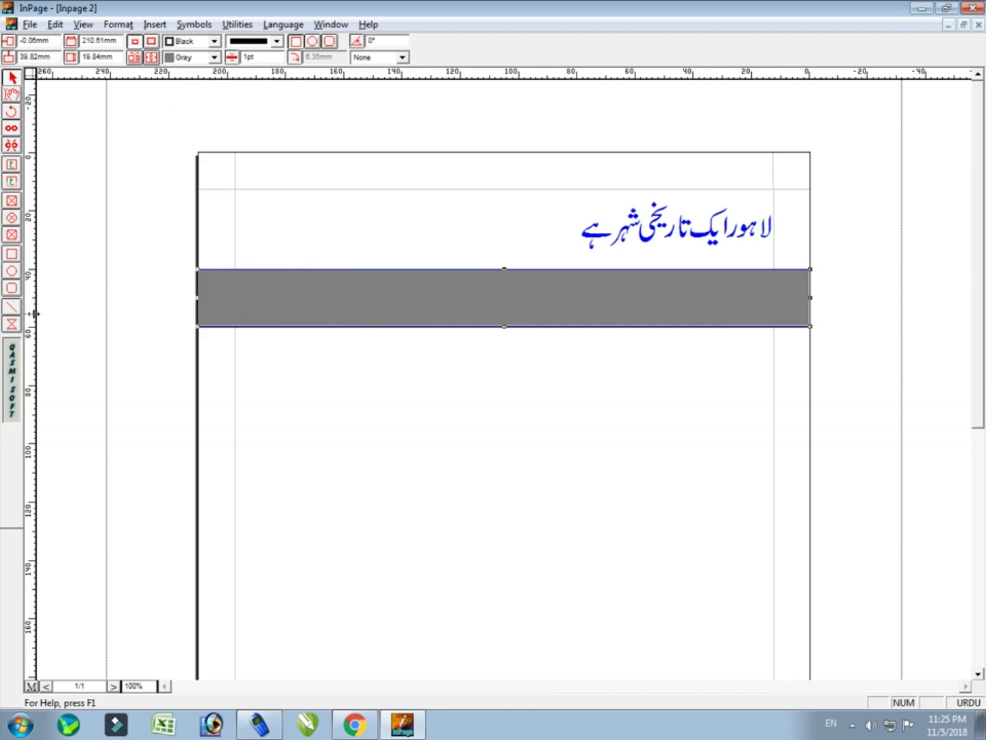
# Add two vertical guides from the side ruler just left of the heading
pyautogui.moveTo(33, 316); pyautogui.dragTo(587, 387)
pyautogui.moveTo(583, 387); pyautogui.dragTo(576, 388)
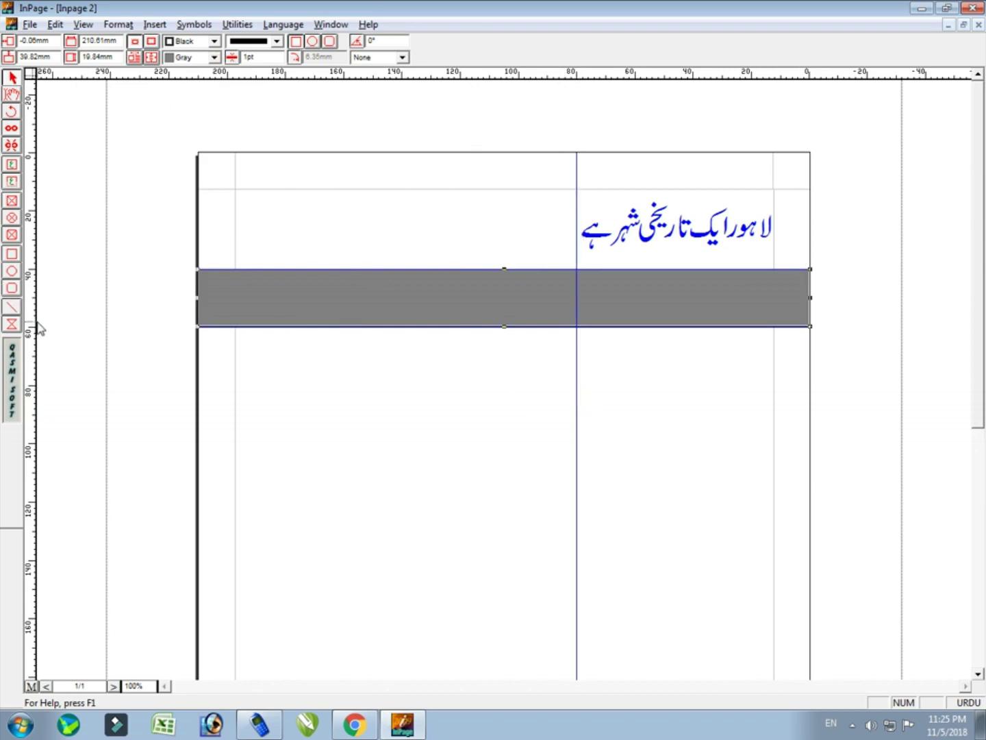
pyautogui.moveTo(72, 330); pyautogui.dragTo(520, 407)
pyautogui.click(556, 234)
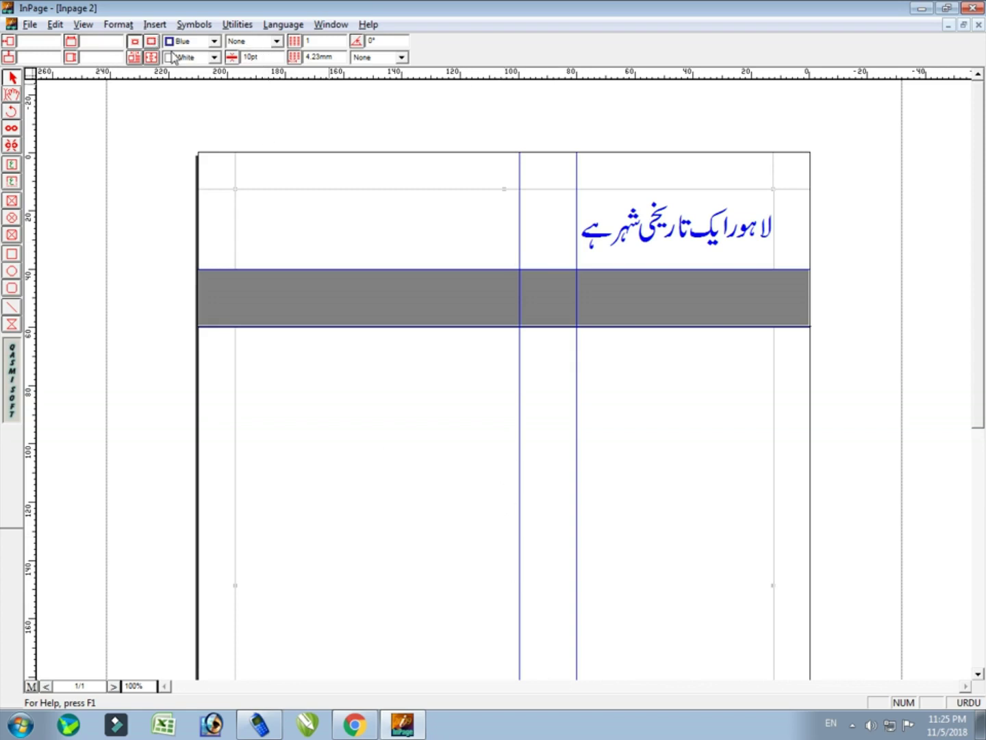
# Undo an accidental red fill on the heading's text frame and clear the selection
pyautogui.click(210, 58)
pyautogui.click(185, 107)
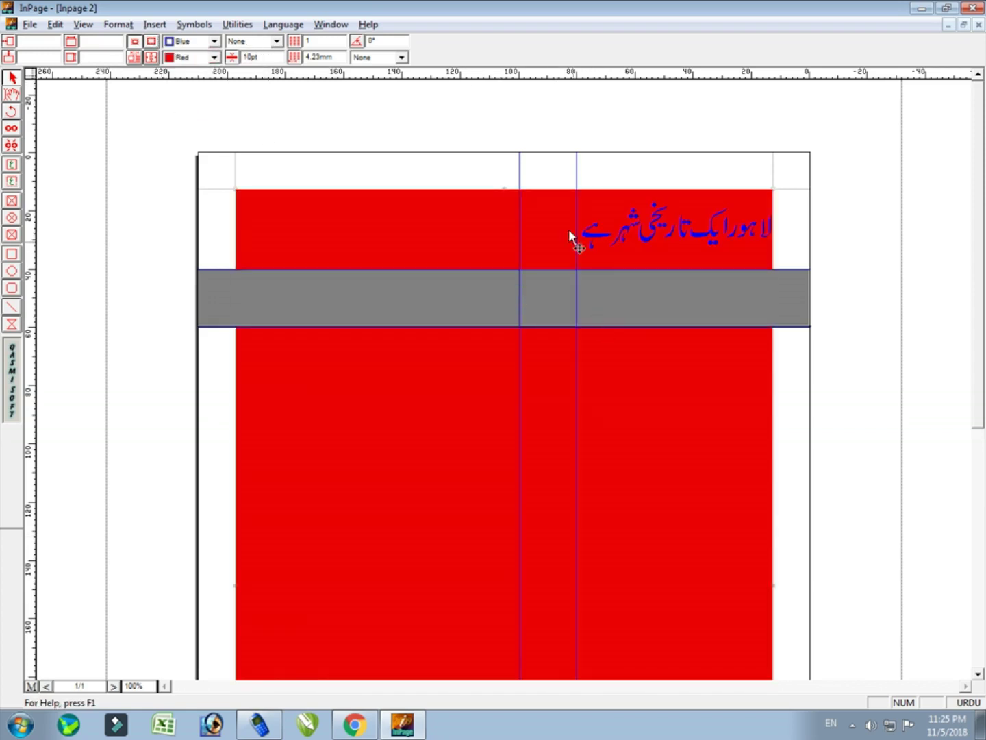
pyautogui.hotkey('ctrl', 'z')
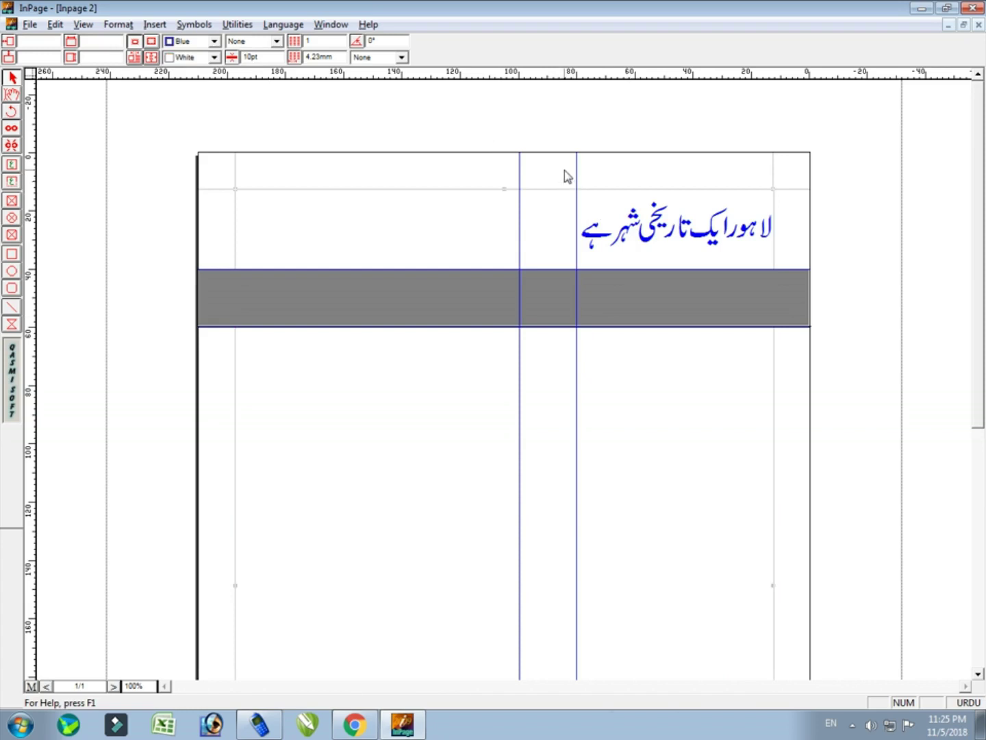
pyautogui.click(564, 169)
# Draw a rectangle between the vertical guides, stretch it to the page top, and fill it Gray
pyautogui.click(11, 254)
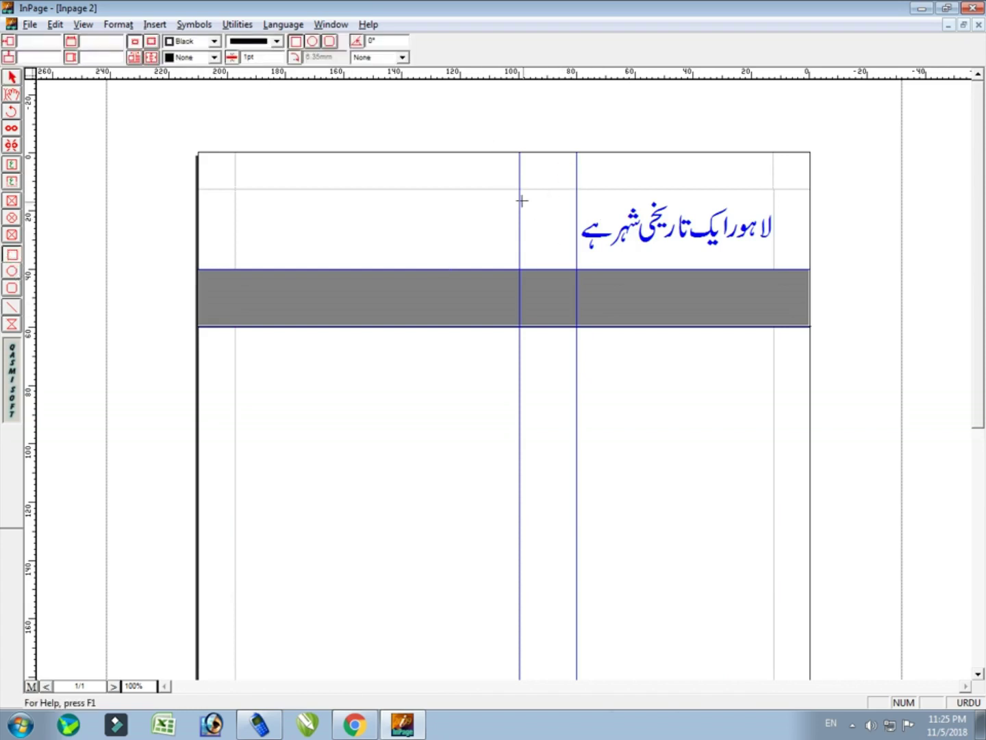
pyautogui.moveTo(520, 190); pyautogui.dragTo(577, 269)
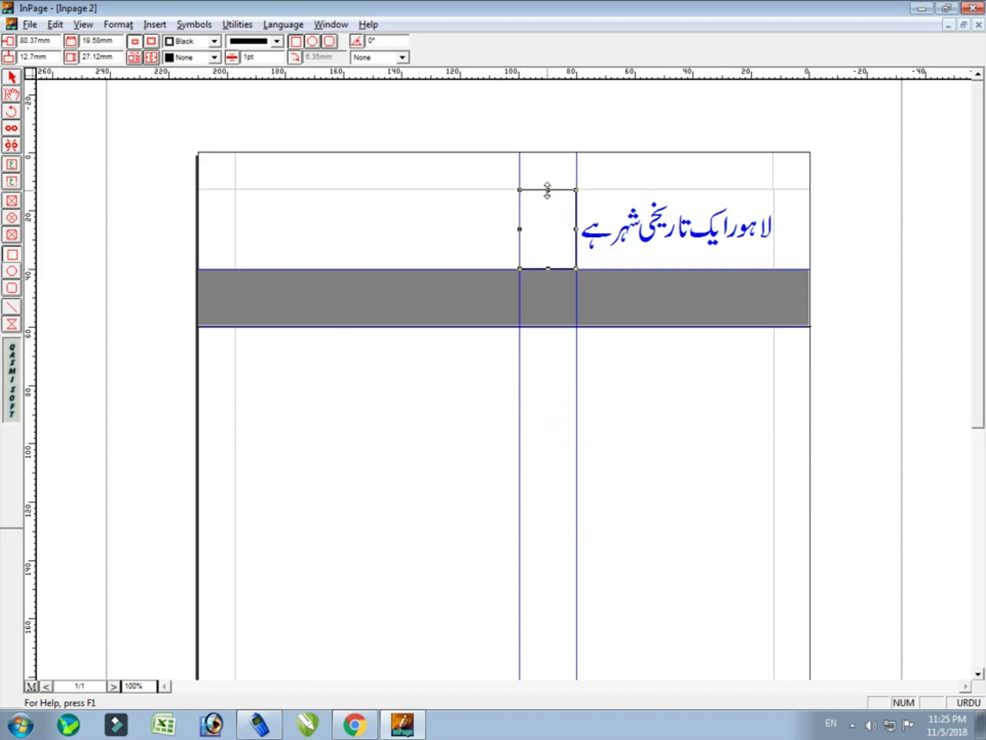
pyautogui.moveTo(548, 189); pyautogui.dragTo(547, 152)
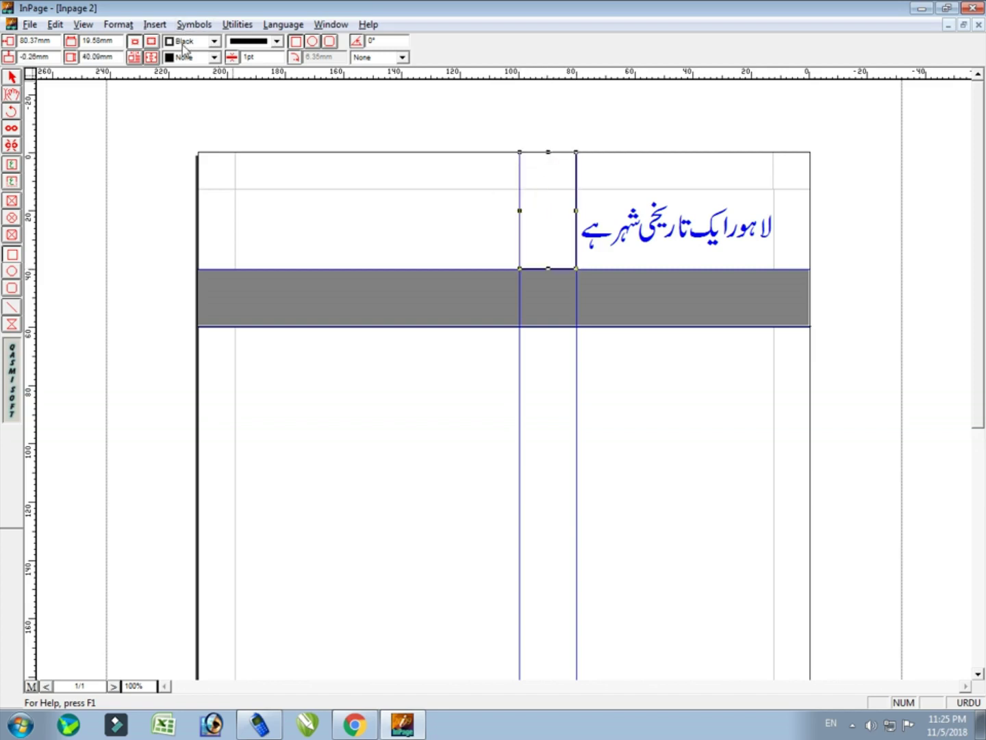
pyautogui.click(199, 58)
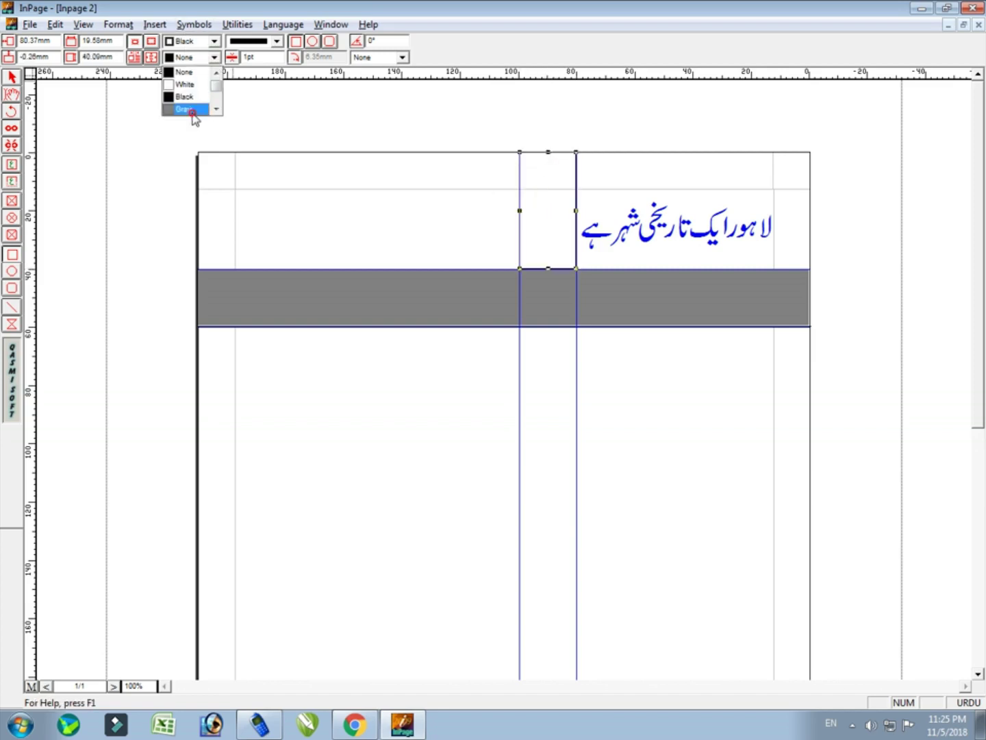
pyautogui.click(191, 110)
pyautogui.click(482, 353)
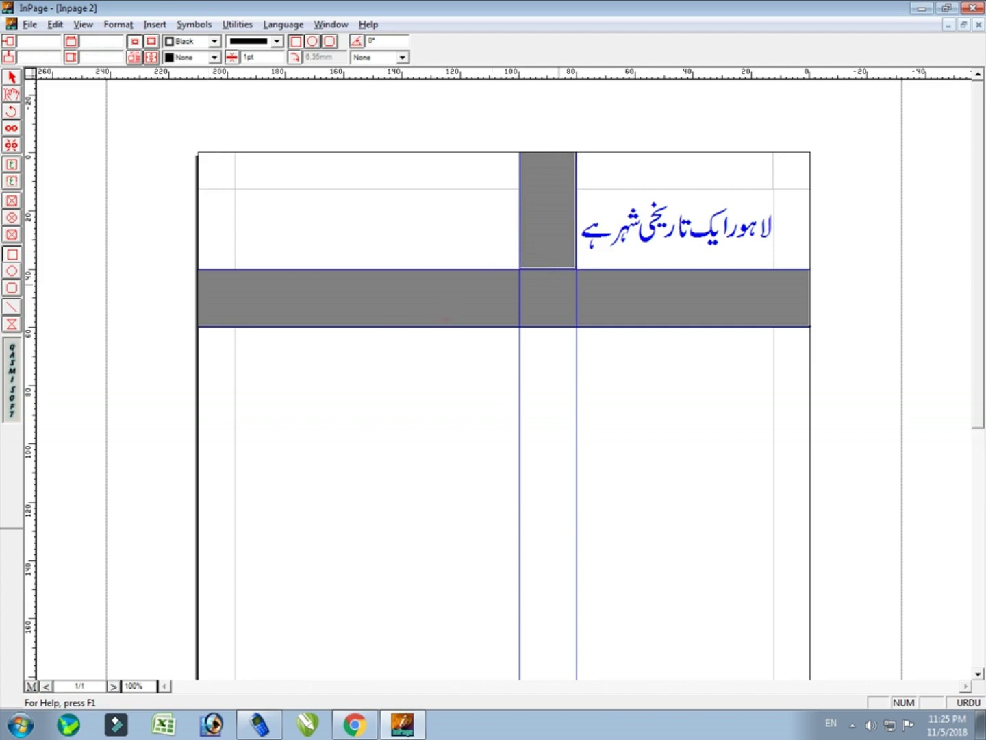
# Remove the two vertical and two horizontal ruler guides with the Selection tool
pyautogui.click(12, 77)
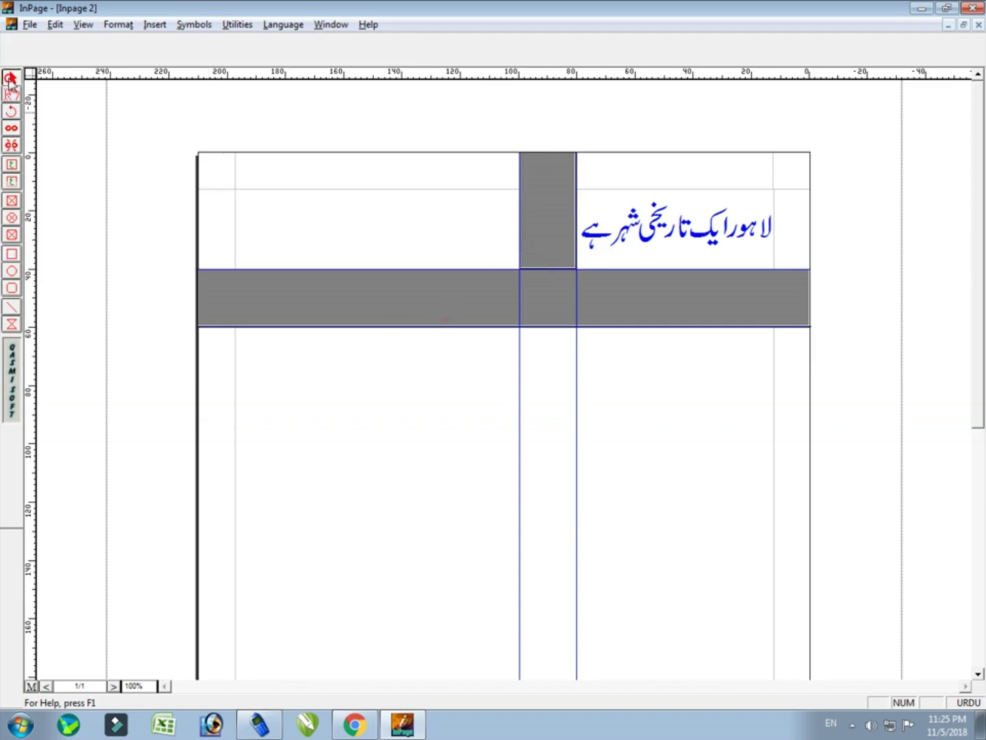
pyautogui.click(522, 328)
pyautogui.click(576, 338)
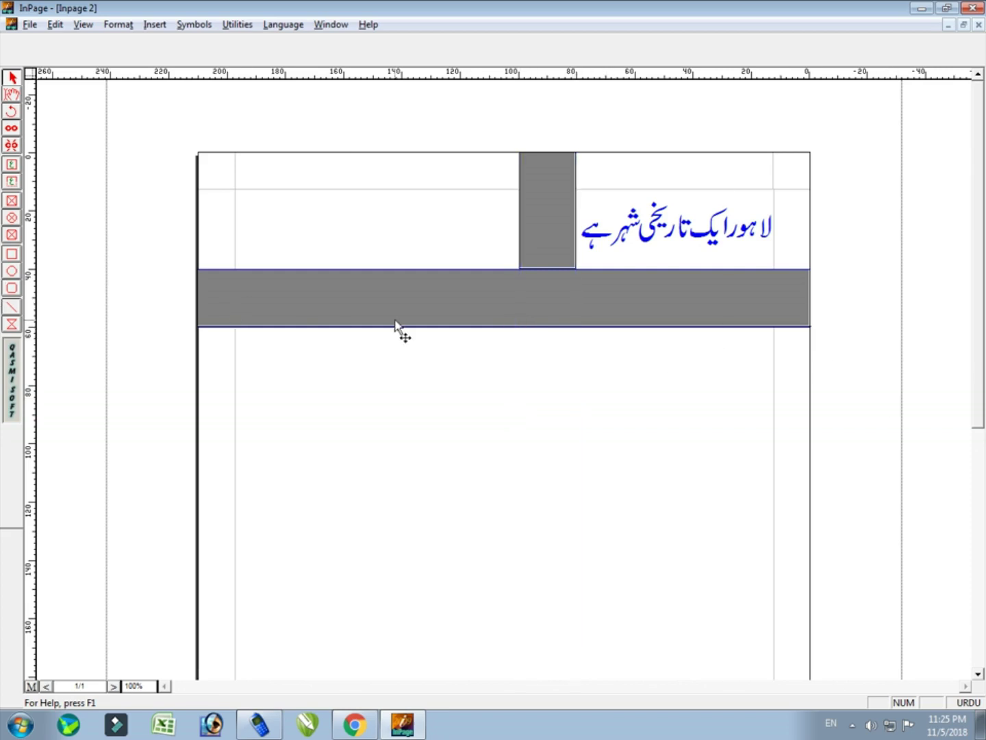
pyautogui.click(569, 269)
pyautogui.click(570, 269)
pyautogui.click(547, 328)
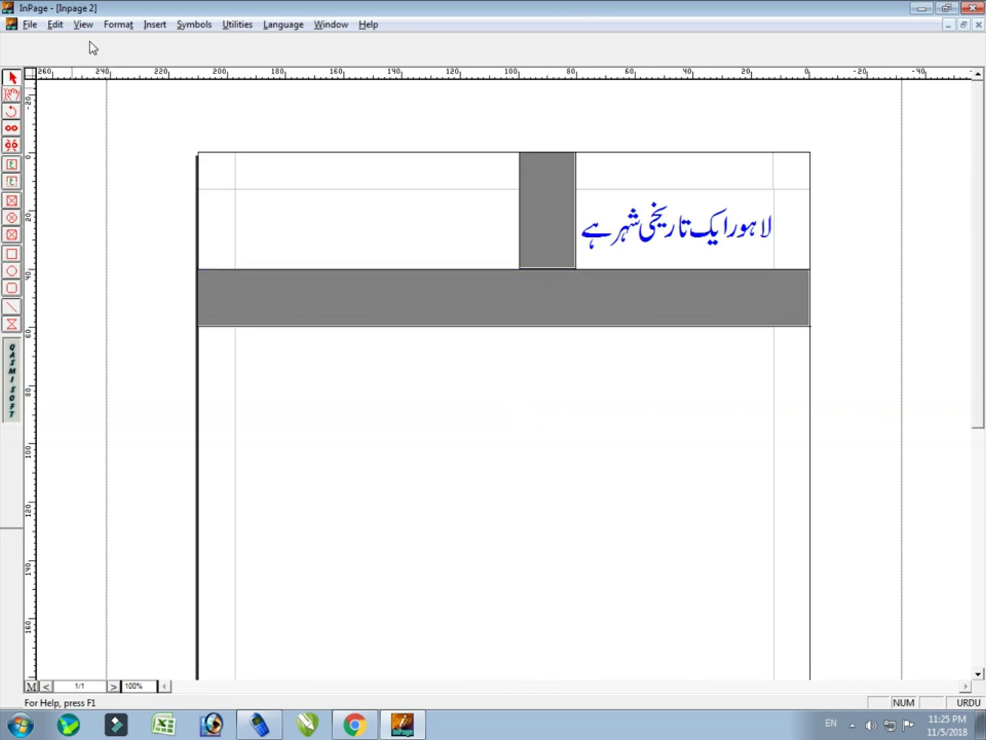
pyautogui.click(83, 25)
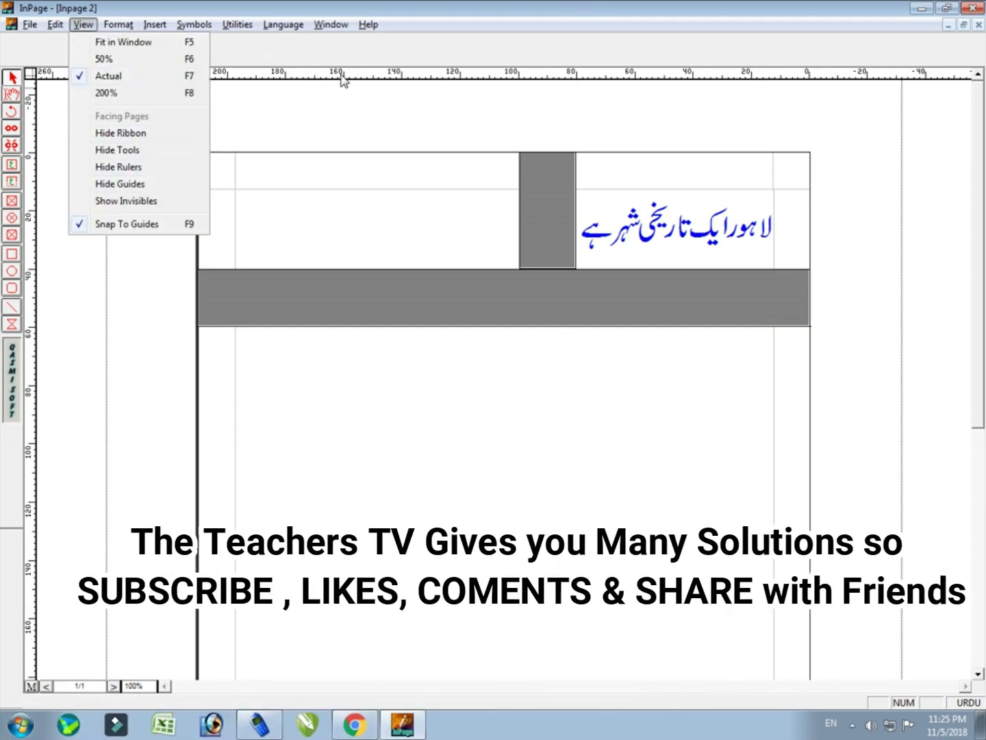
# Extend the gray bar into the band and set Border Pattern to None on both gray rectangles
pyautogui.click(558, 249)
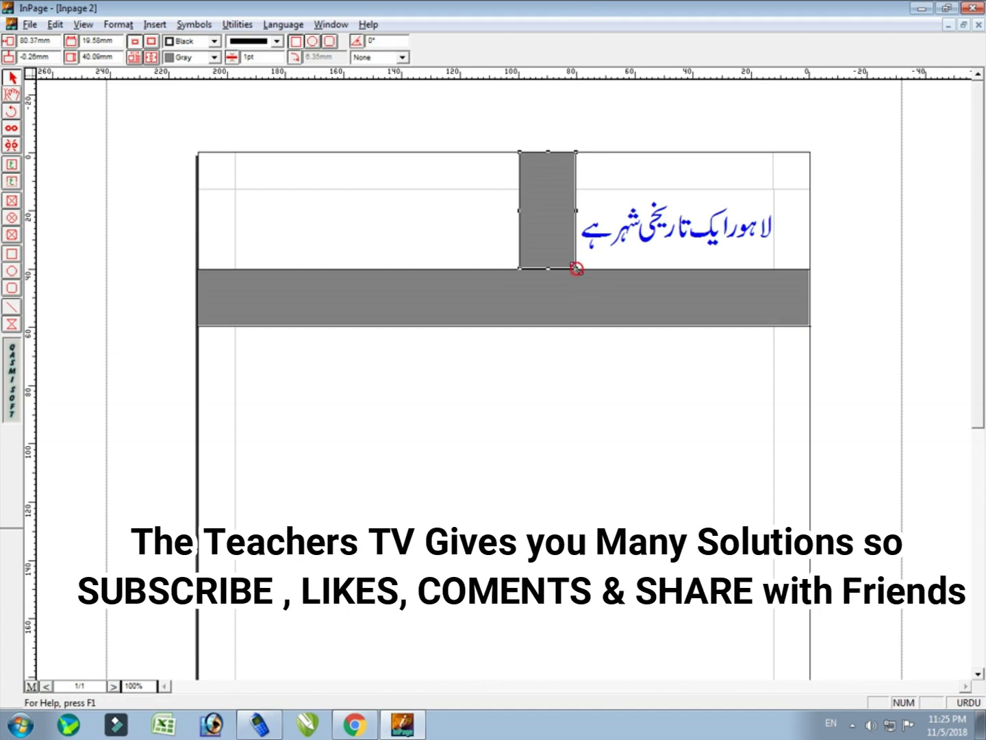
pyautogui.moveTo(574, 264); pyautogui.dragTo(578, 278)
pyautogui.click(493, 305)
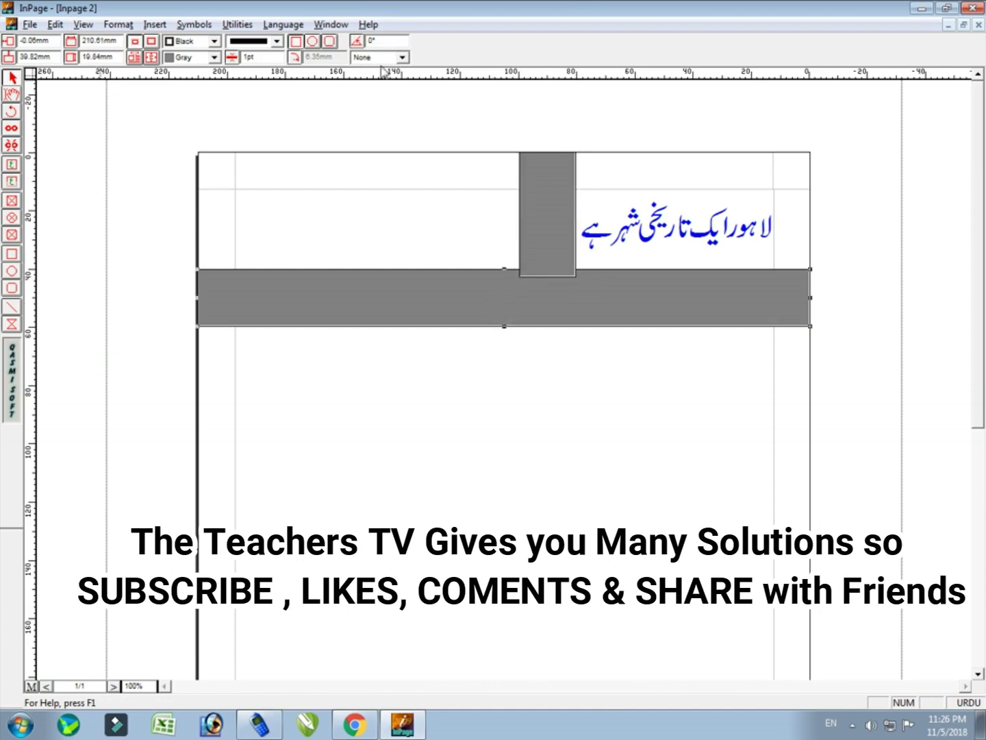
pyautogui.click(278, 40)
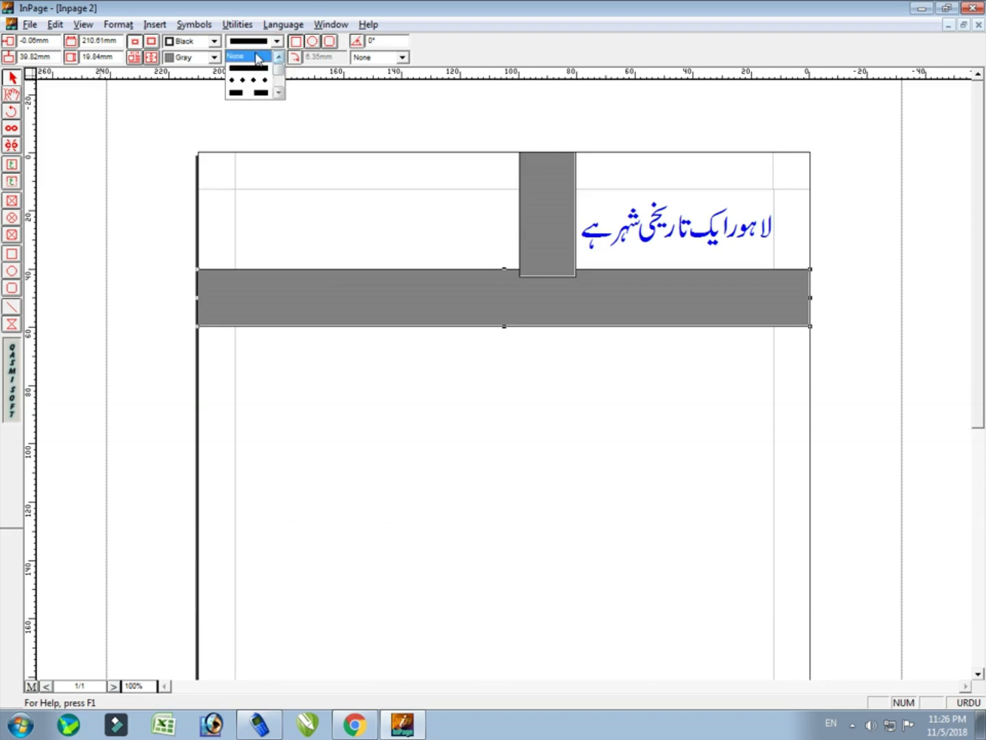
pyautogui.click(247, 58)
pyautogui.click(566, 250)
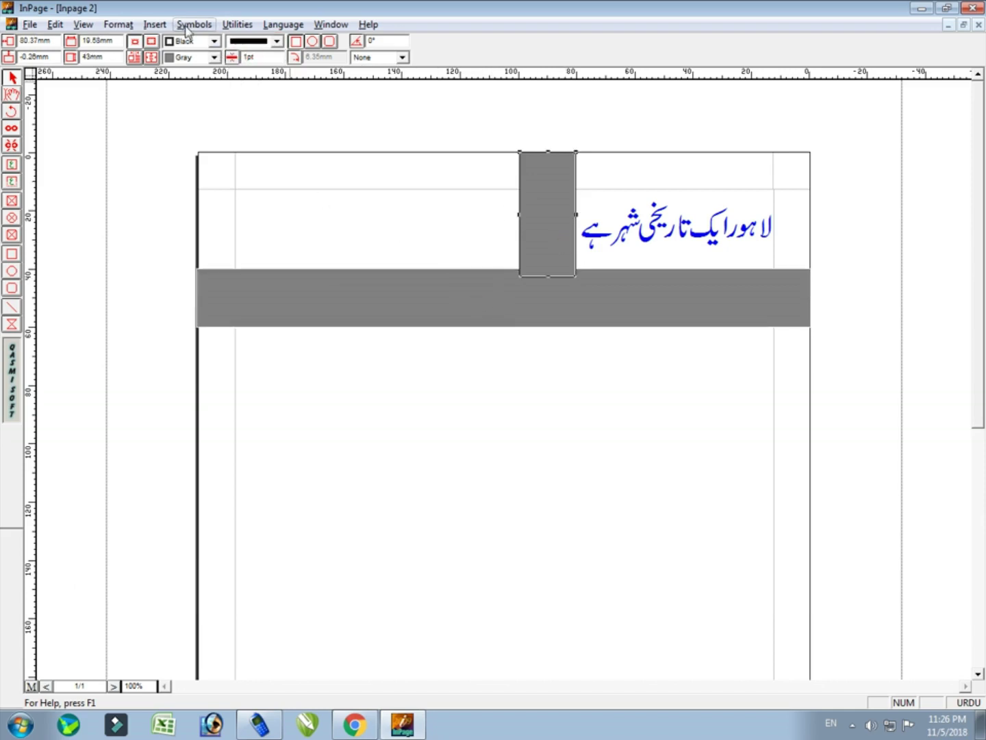
pyautogui.click(278, 41)
pyautogui.click(280, 57)
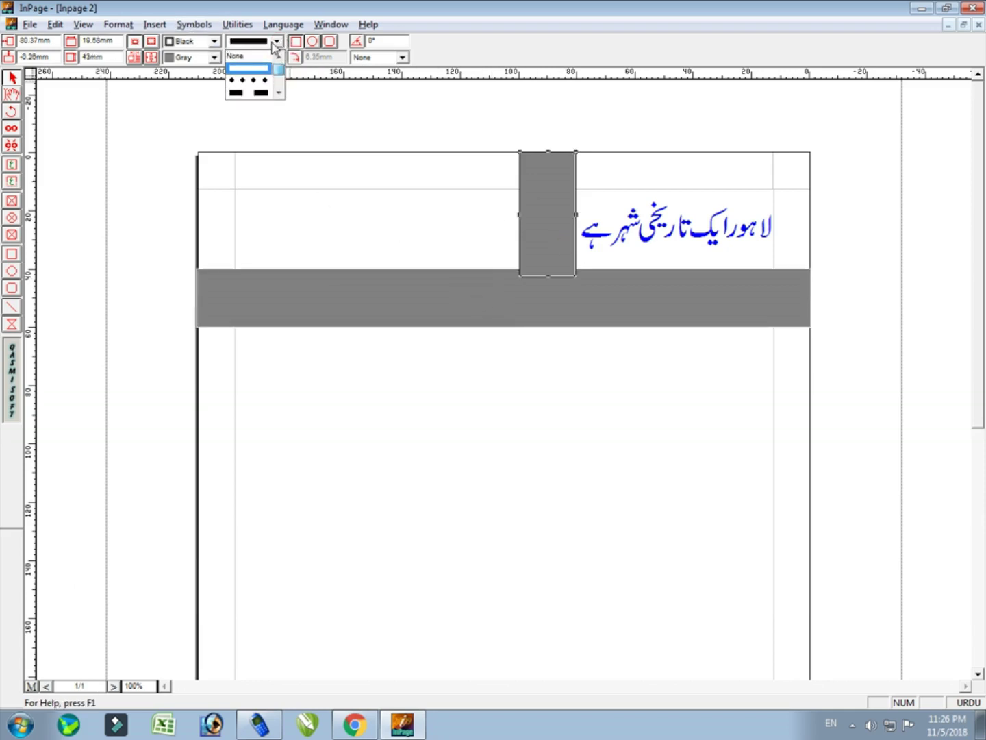
pyautogui.click(248, 58)
# Hide the page guides, select the band and Urdu text frame, then show guides again
pyautogui.click(83, 24)
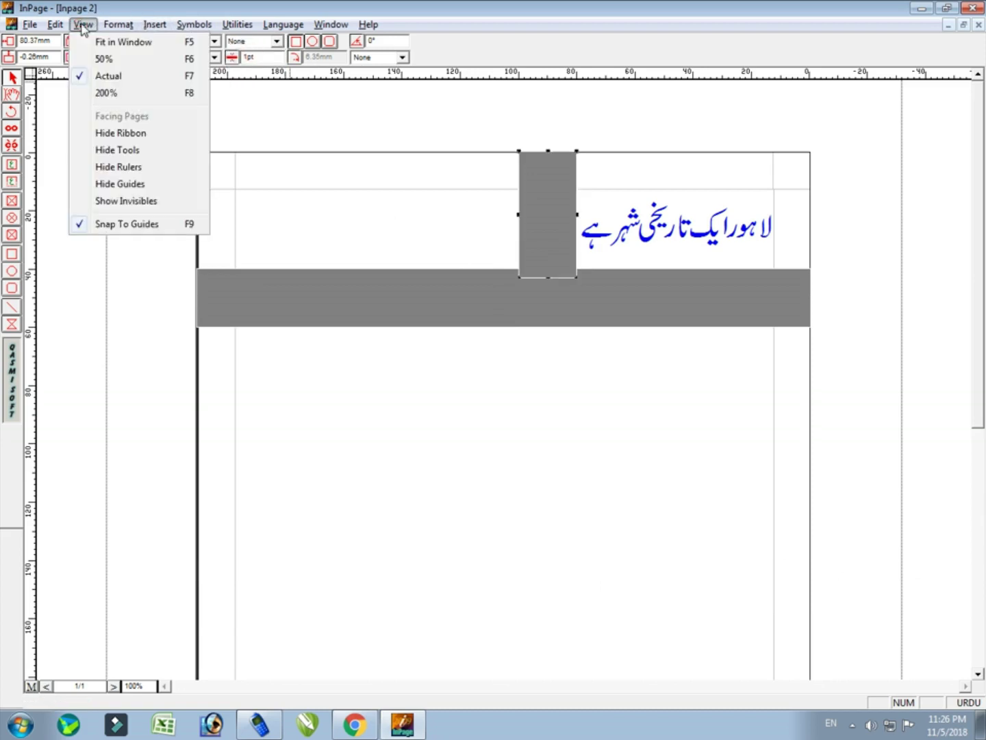
pyautogui.click(154, 185)
pyautogui.click(627, 306)
pyautogui.click(623, 244)
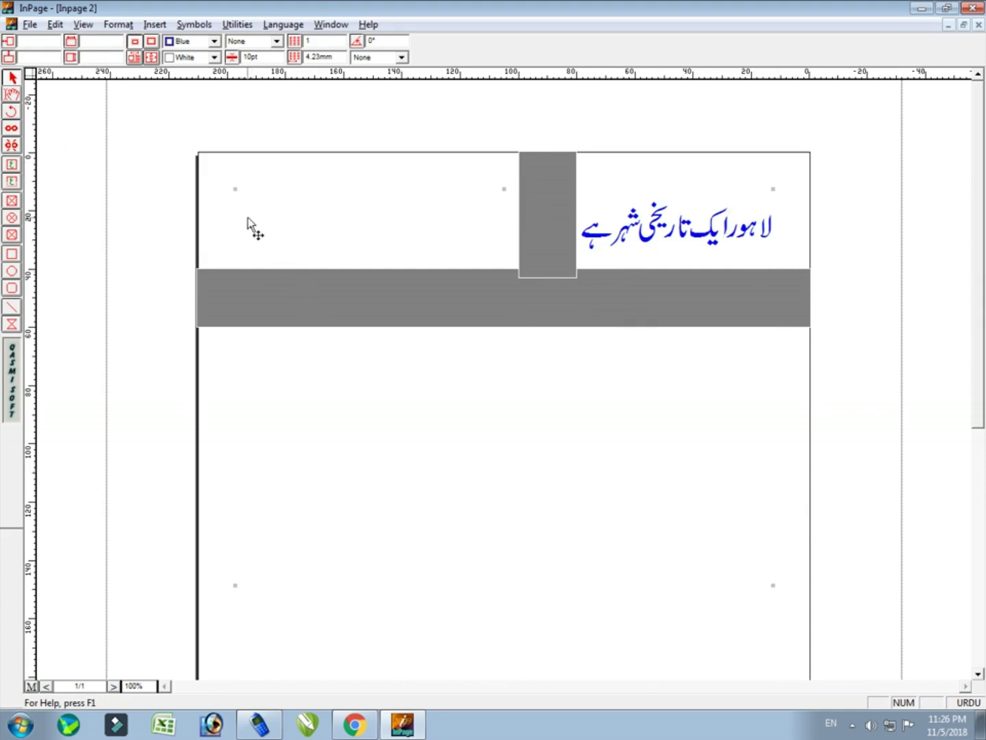
pyautogui.click(82, 26)
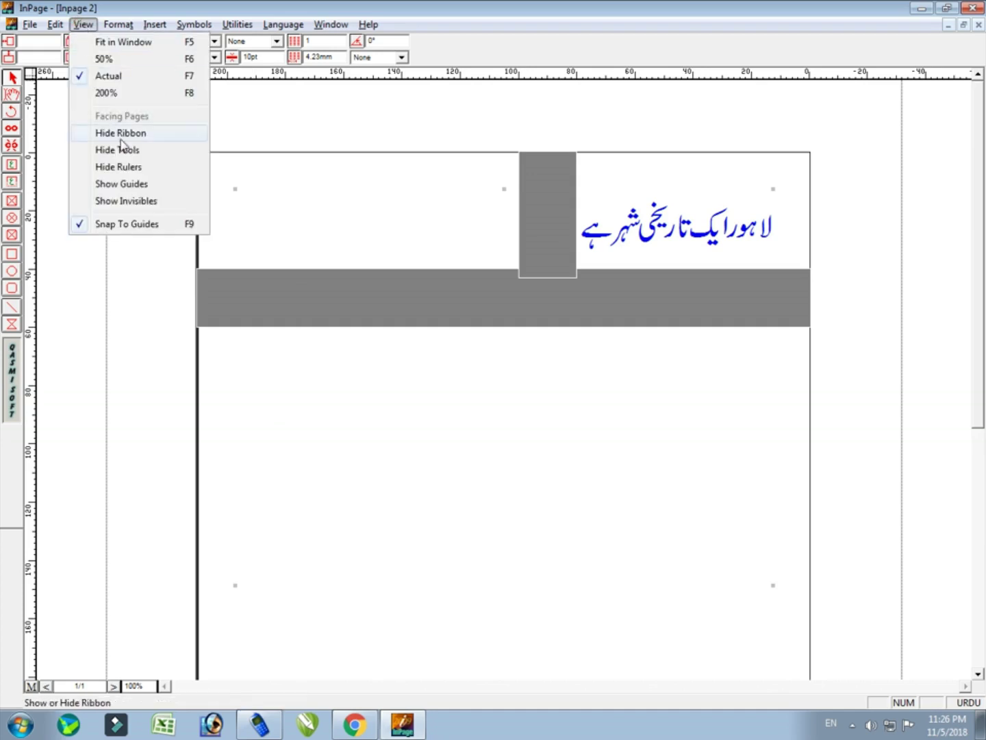
pyautogui.click(157, 187)
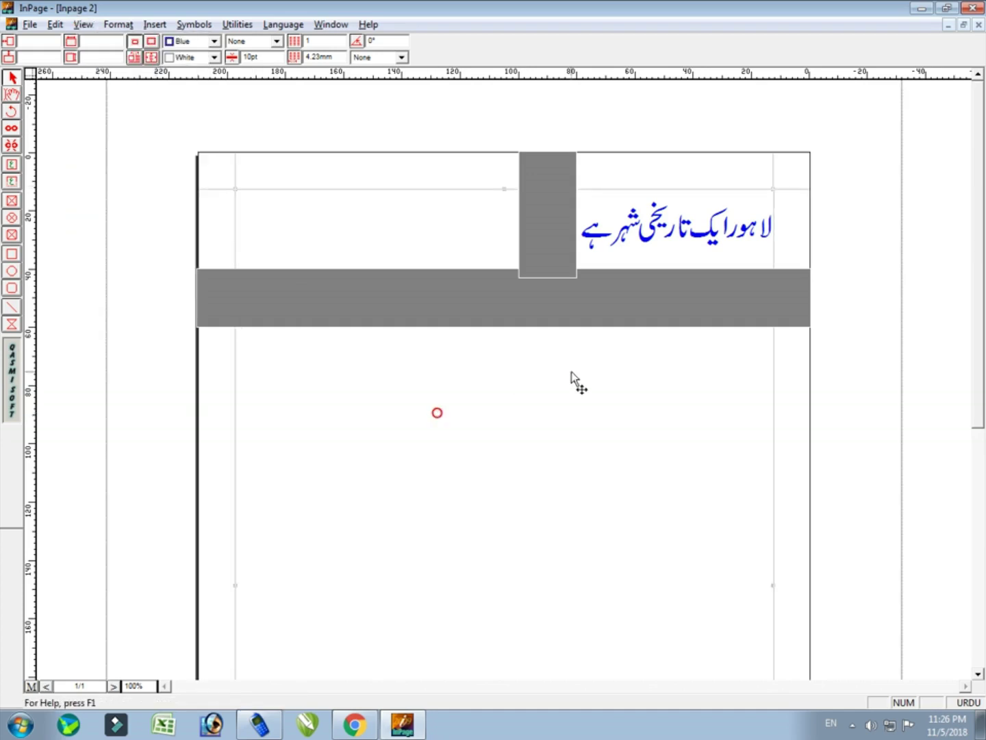
# Toggle invisible characters on and off, then place the text caret in the Urdu frame
pyautogui.click(81, 27)
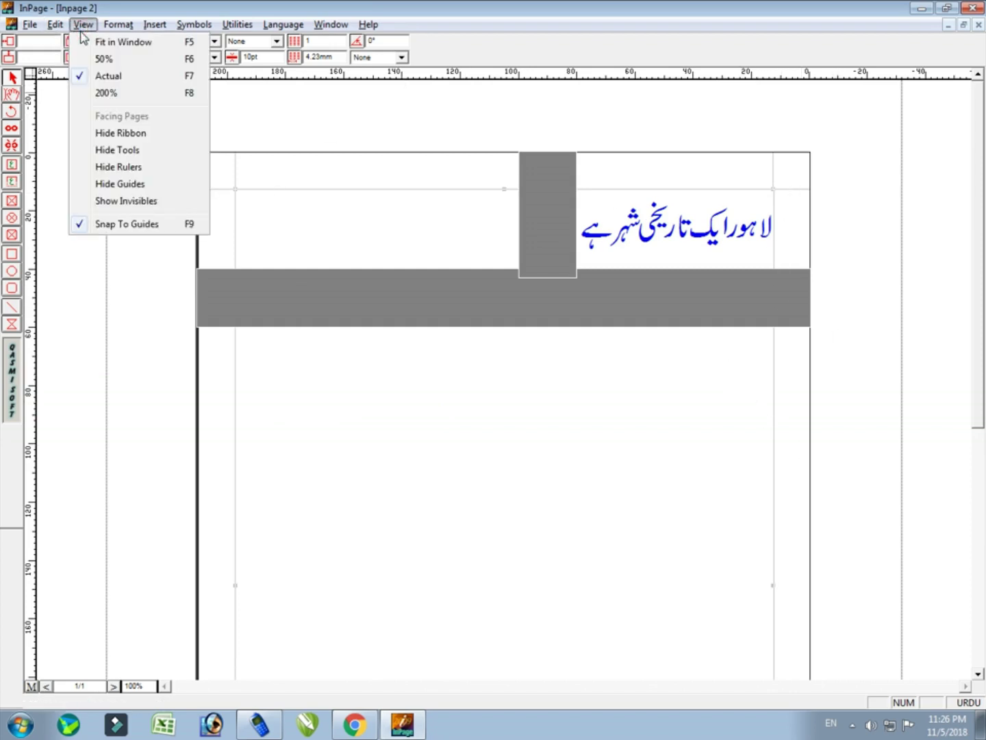
pyautogui.click(166, 206)
pyautogui.click(83, 24)
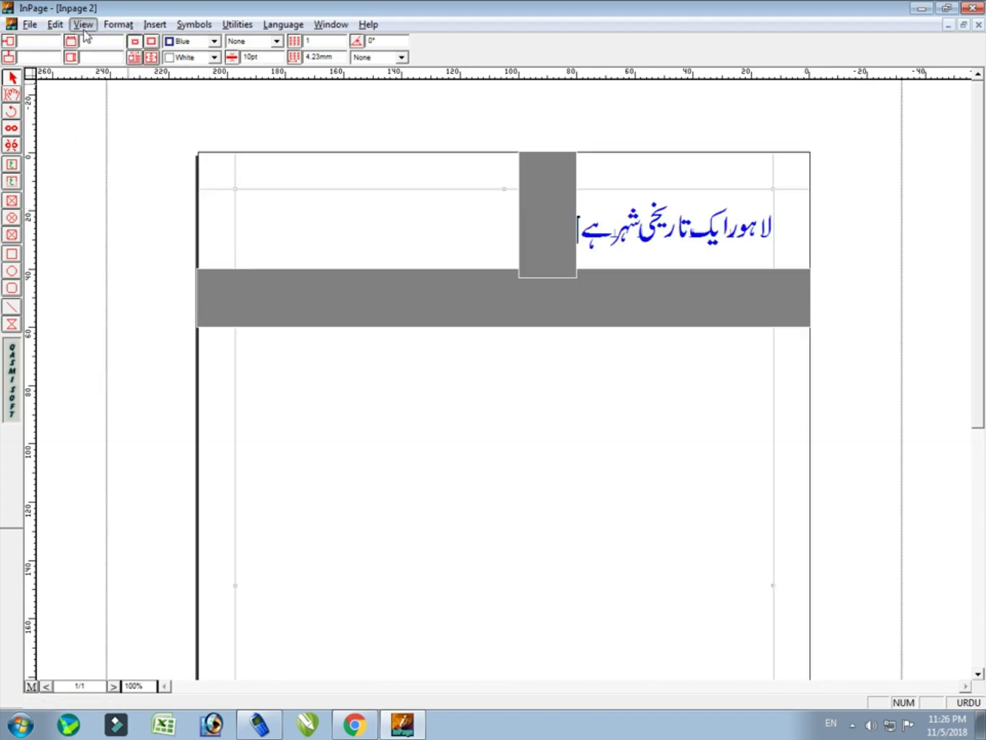
pyautogui.click(130, 201)
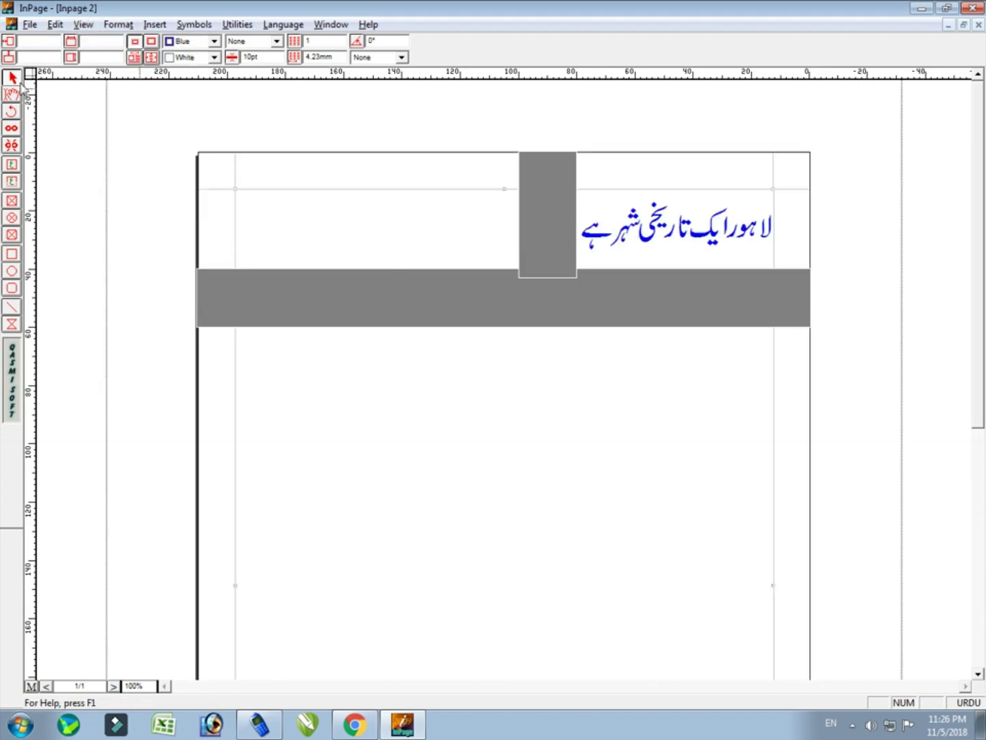
pyautogui.click(12, 163)
pyautogui.click(700, 384)
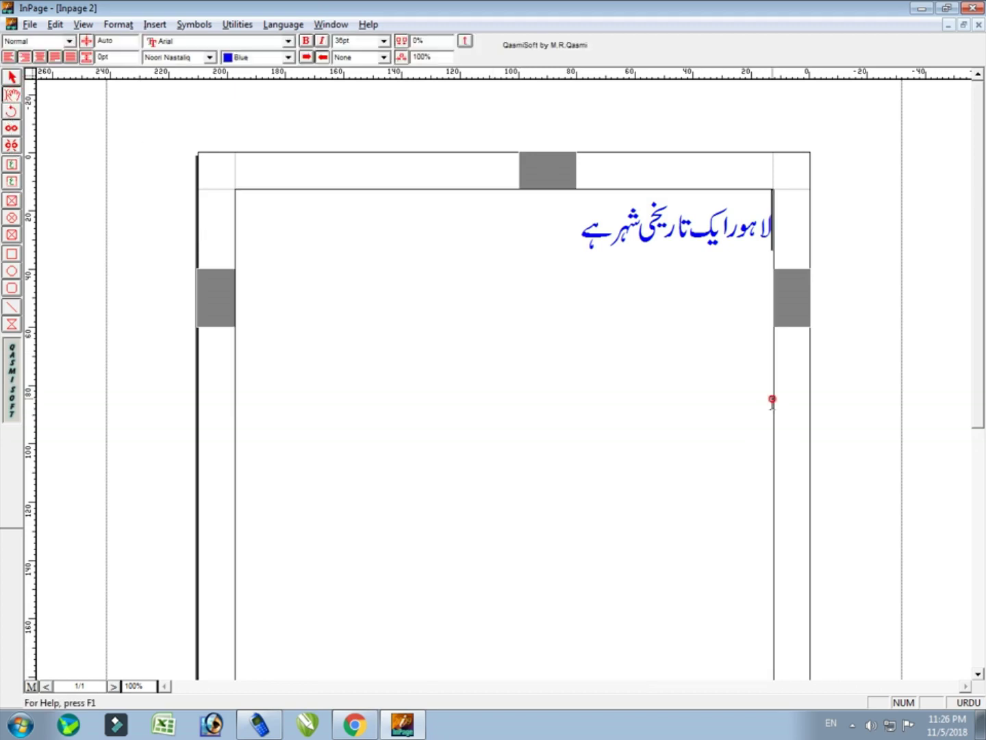
# Start a new line below the heading and type the full two-word Urdu name, correcting mistyped letters
pyautogui.click(572, 245)
pyautogui.press('Return')
pyautogui.press('Return')
pyautogui.press('Return')
pyautogui.write('بدالرء')
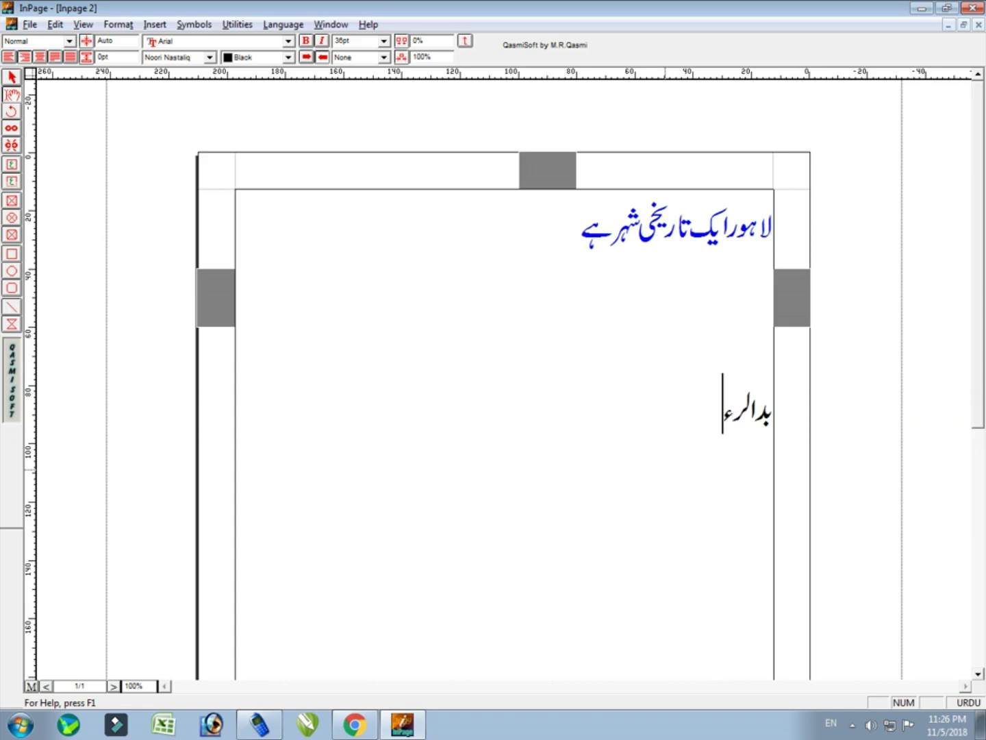
pyautogui.press('BackSpace')
pyautogui.press('BackSpace')
pyautogui.press('BackSpace')
pyautogui.press('BackSpace')
pyautogui.press('BackSpace')
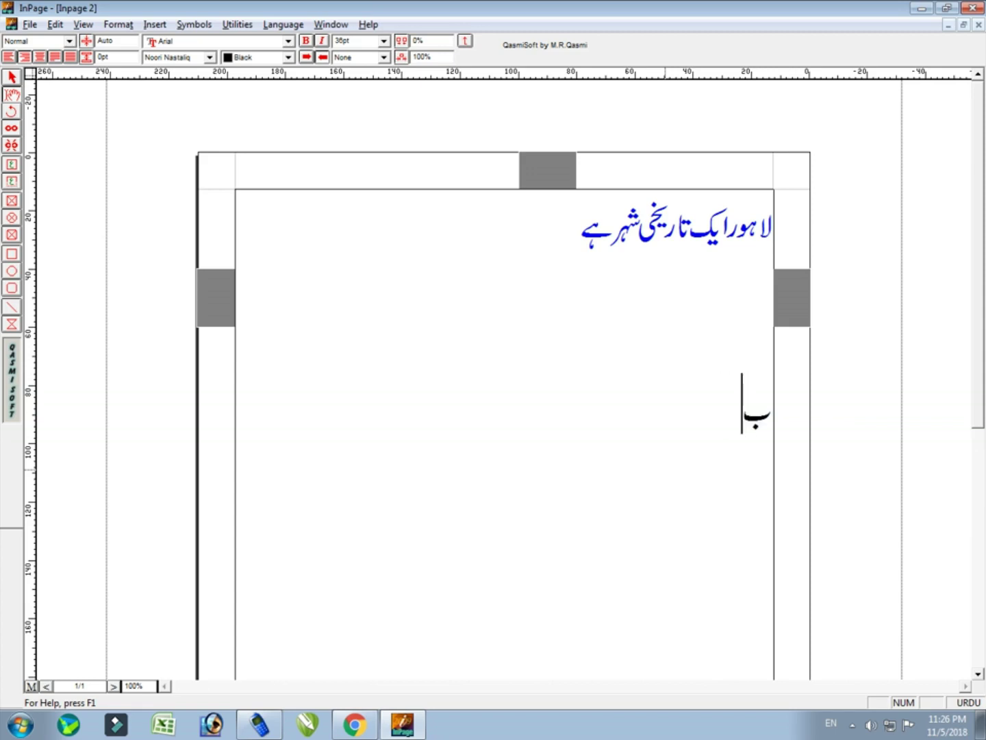
pyautogui.press('BackSpace')
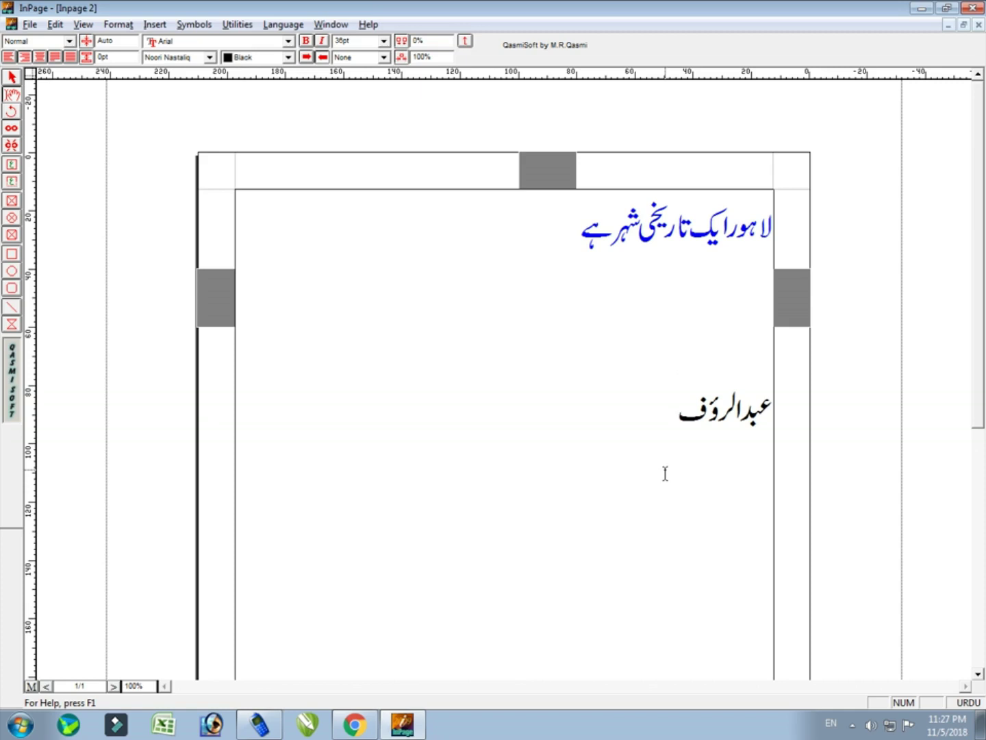
pyautogui.click(83, 23)
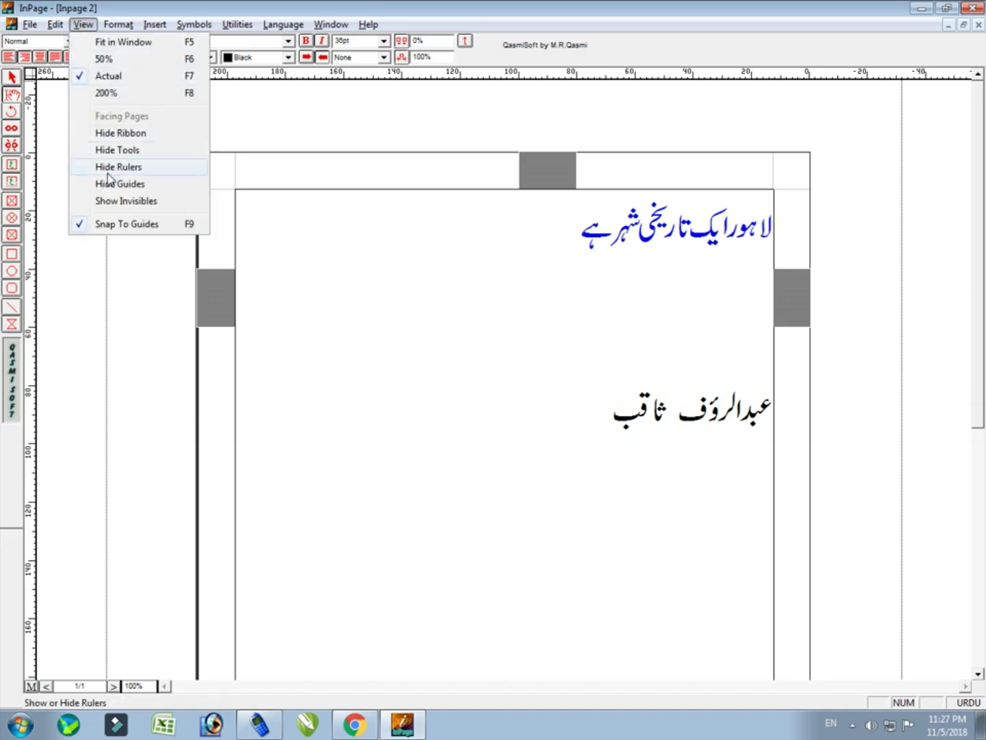
# Show invisibles and inspect the tab marks after the Urdu name by selecting then deselecting them
pyautogui.click(128, 200)
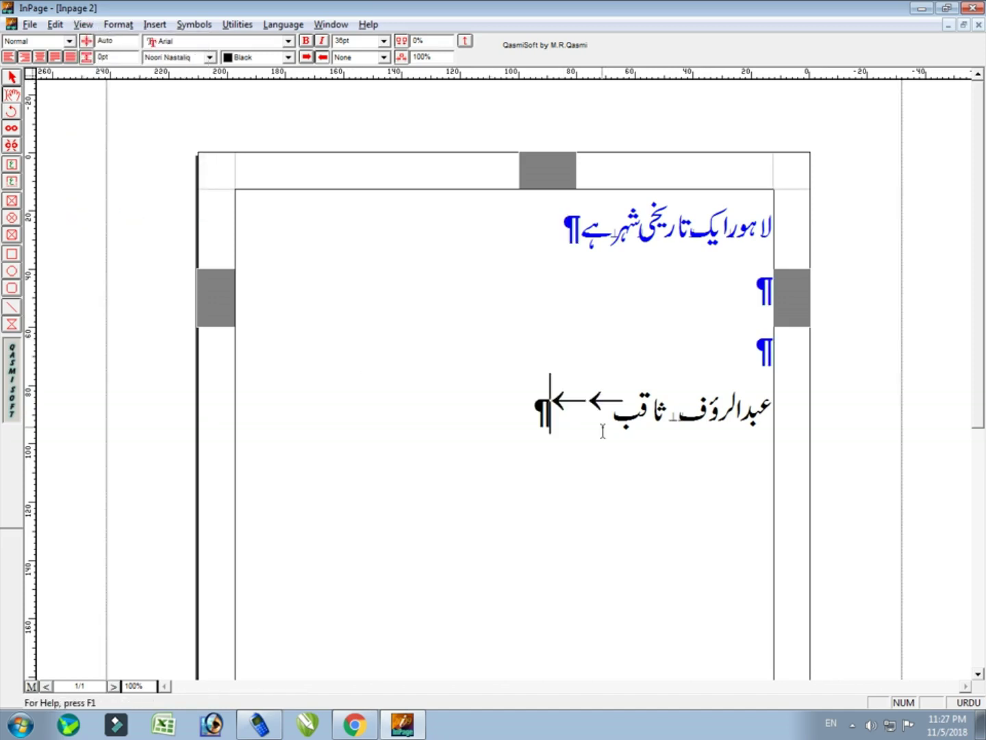
pyautogui.click(675, 415)
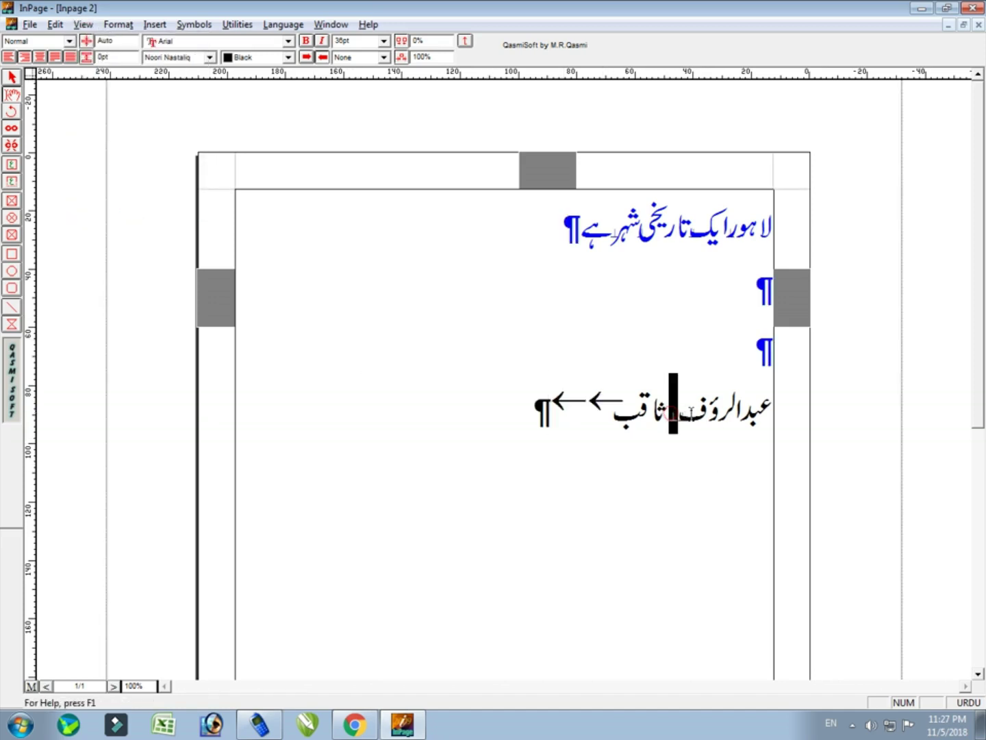
pyautogui.moveTo(611, 397); pyautogui.dragTo(534, 400)
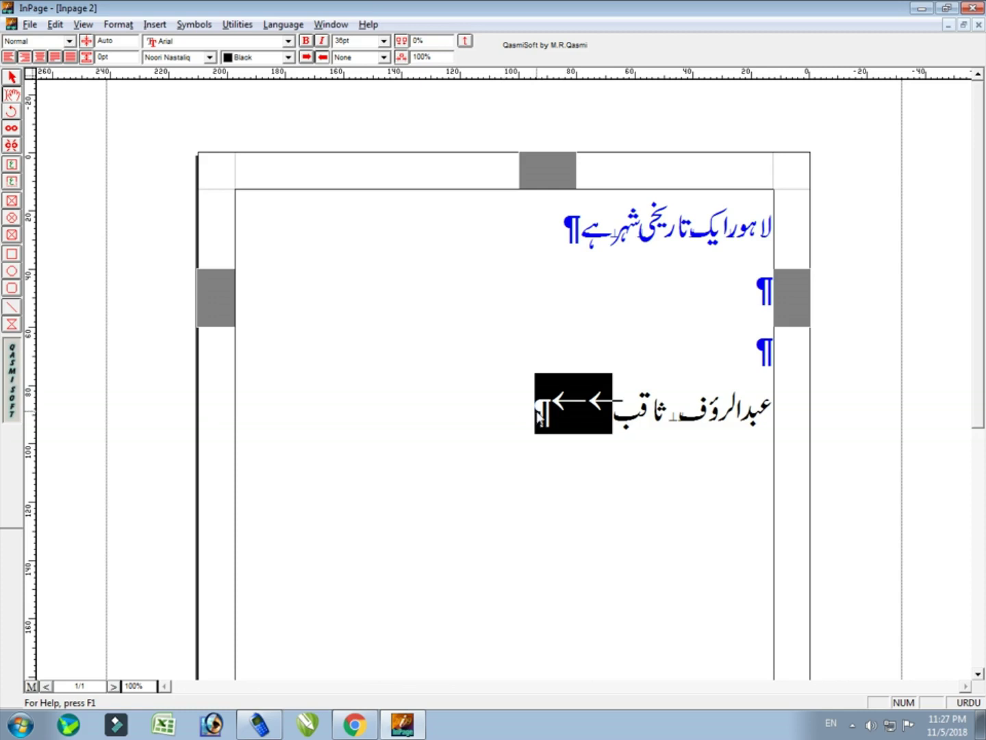
pyautogui.click(540, 414)
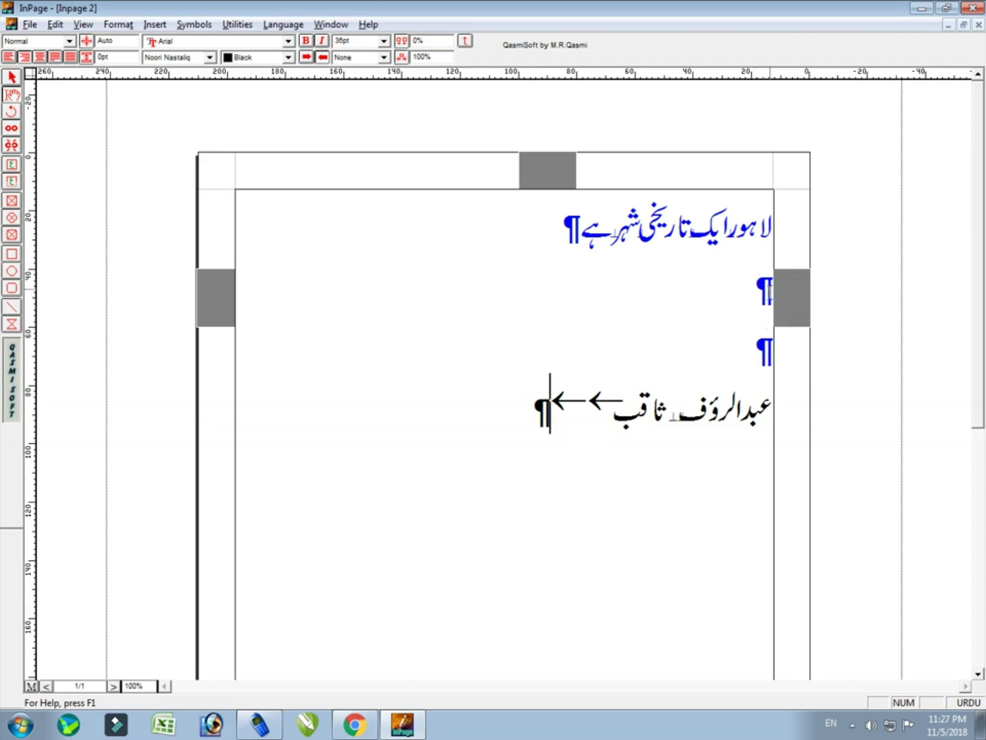
pyautogui.click(13, 77)
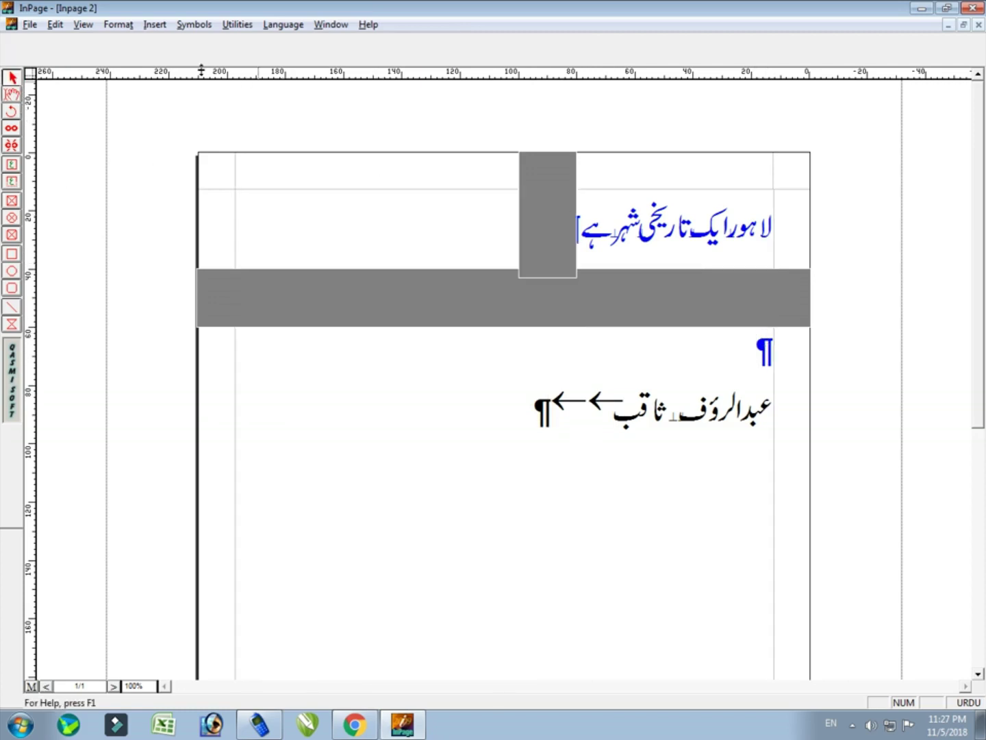
# Browse the View menu options and select the text frame
pyautogui.click(83, 24)
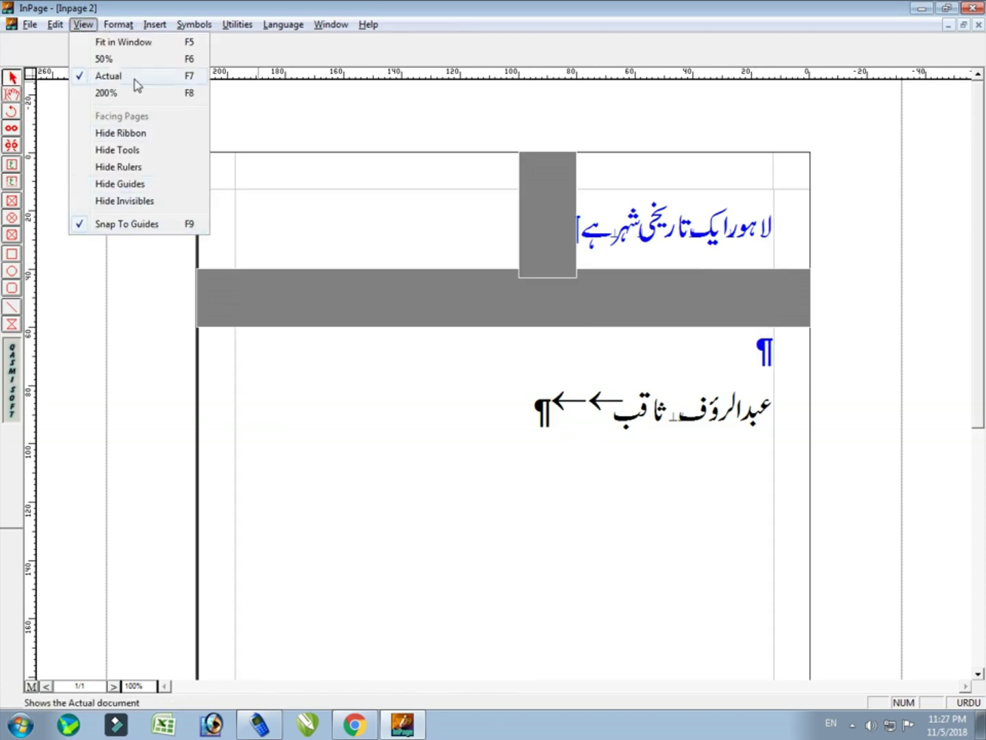
pyautogui.moveTo(127, 26)
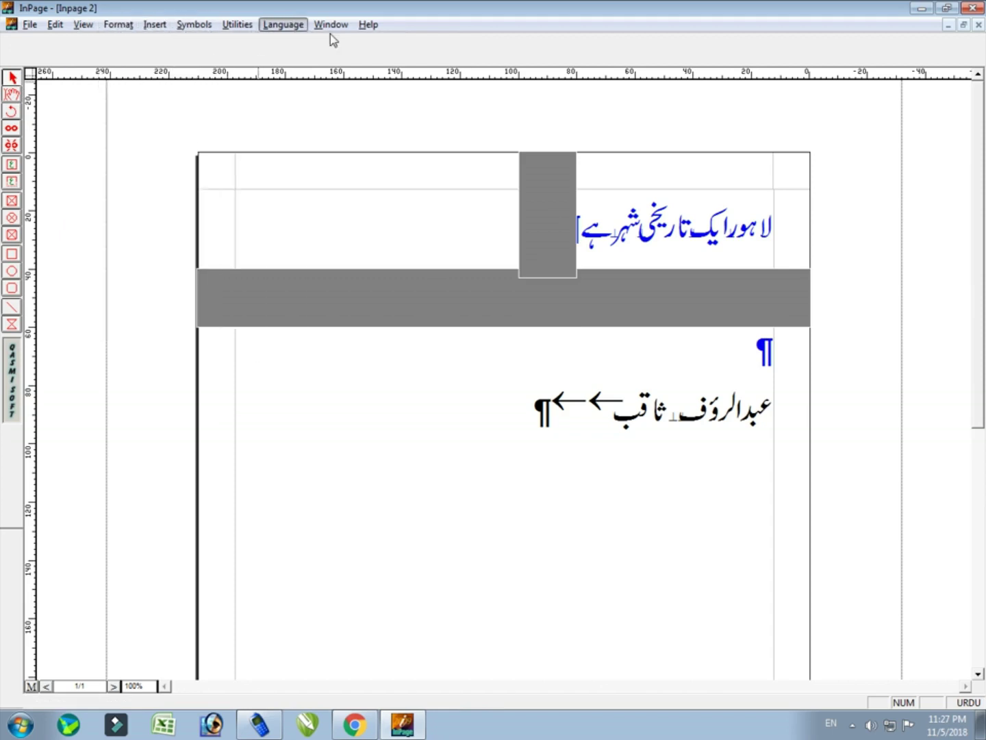
pyautogui.moveTo(331, 25)
pyautogui.click(83, 31)
pyautogui.click(84, 29)
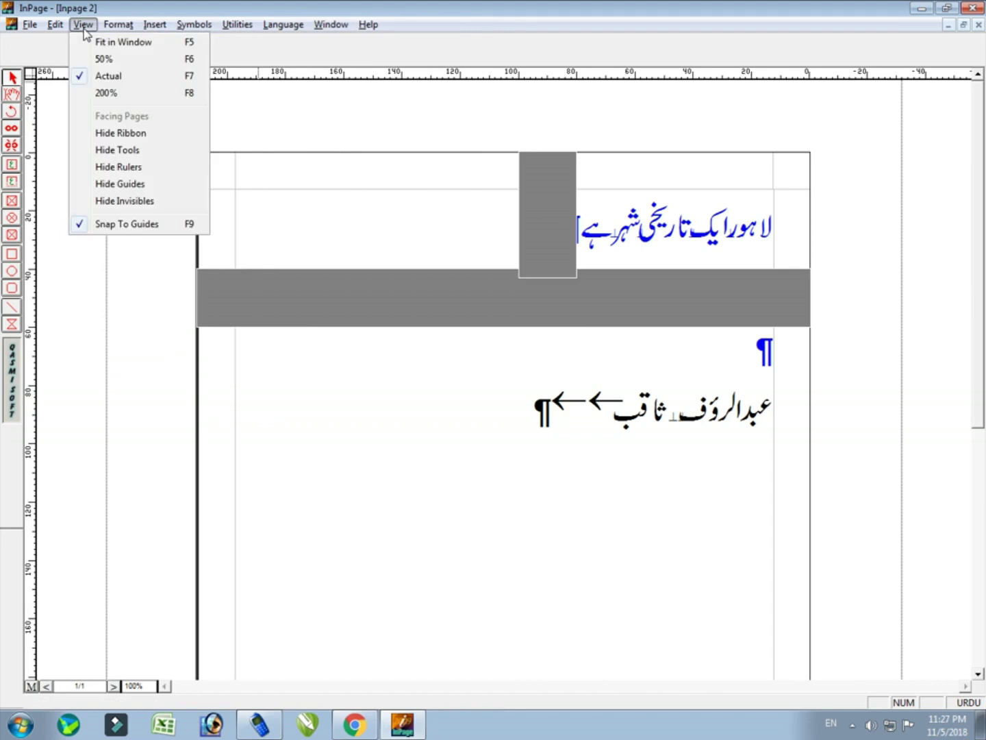
pyautogui.click(83, 31)
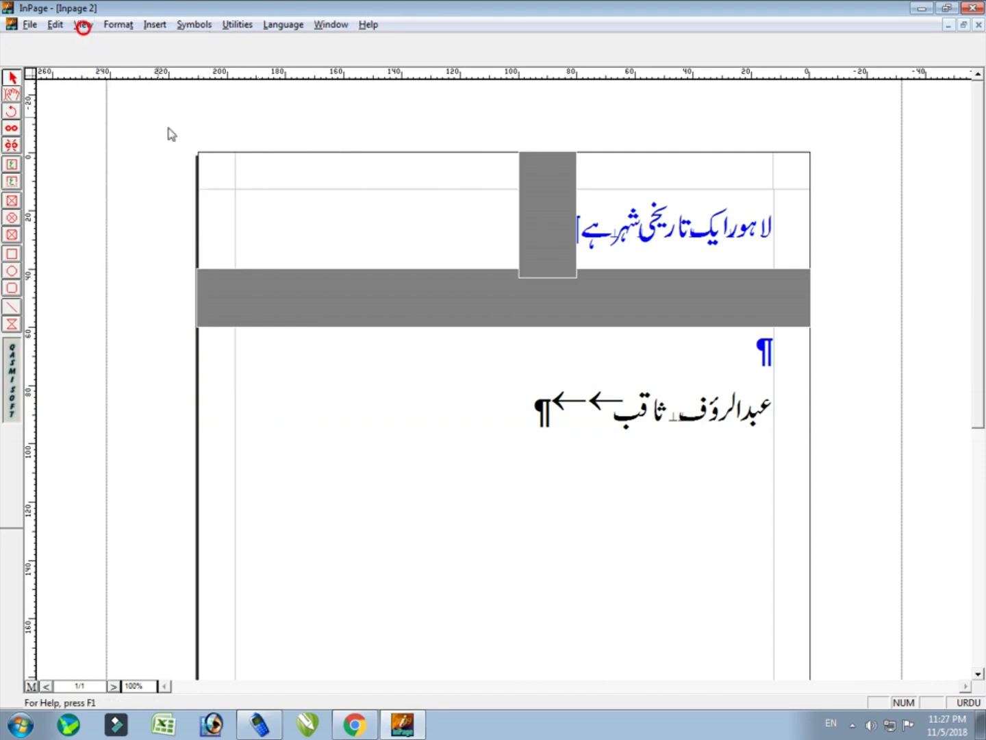
pyautogui.click(478, 403)
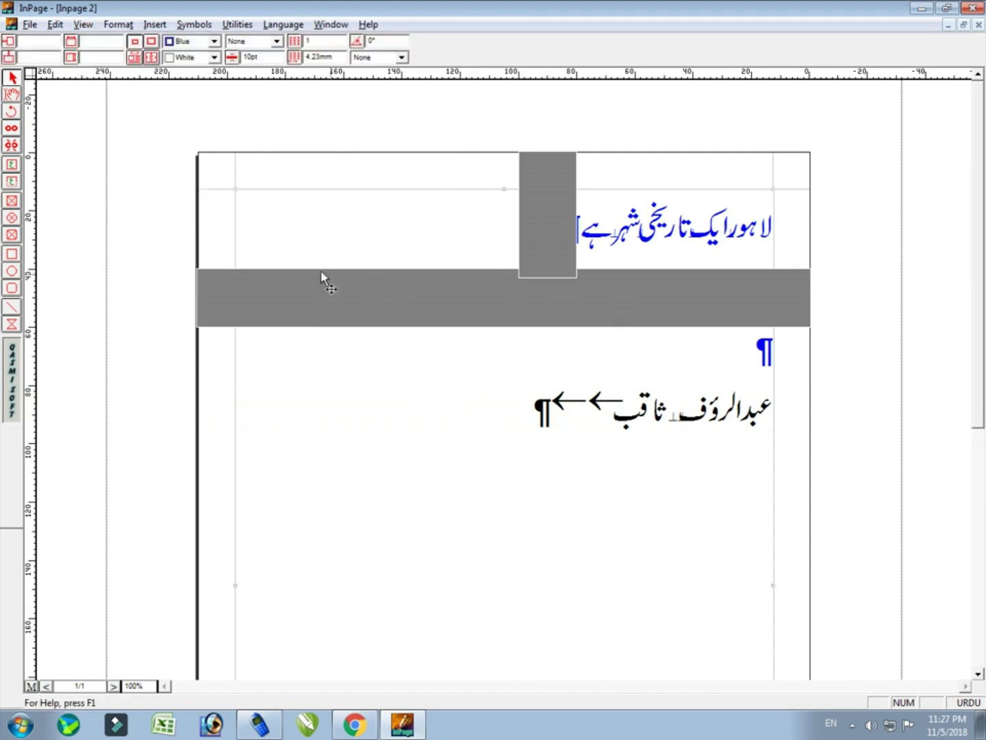
# Select all text in the frame and hide the paragraph and tab marks
pyautogui.click(13, 102)
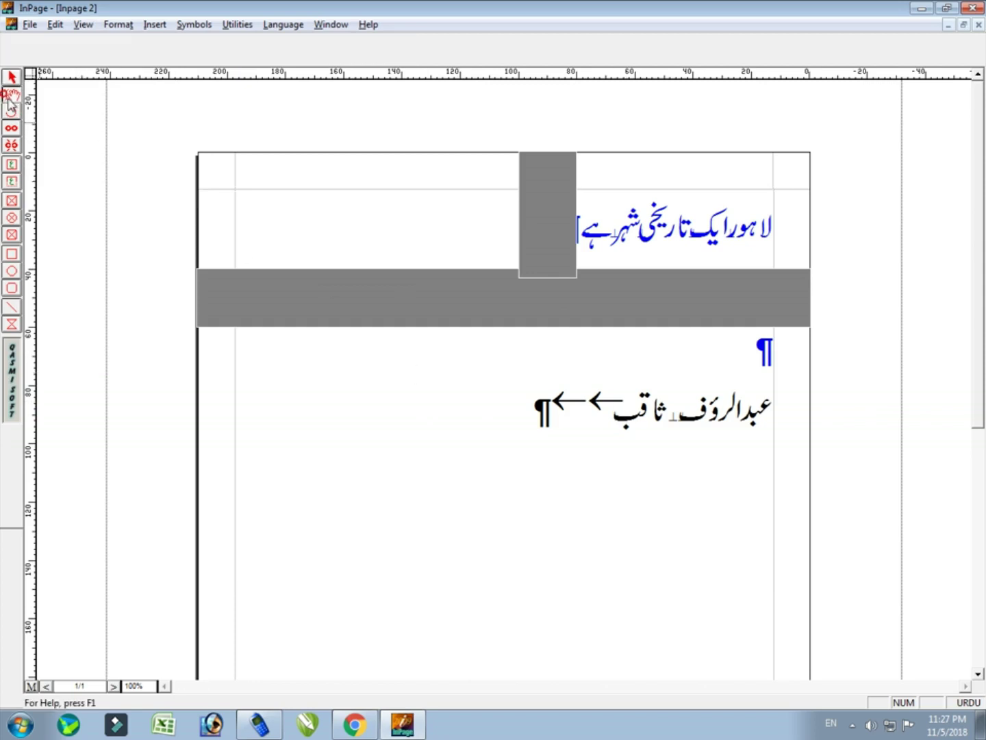
pyautogui.click(471, 450)
pyautogui.hotkey('ctrl', 'a')
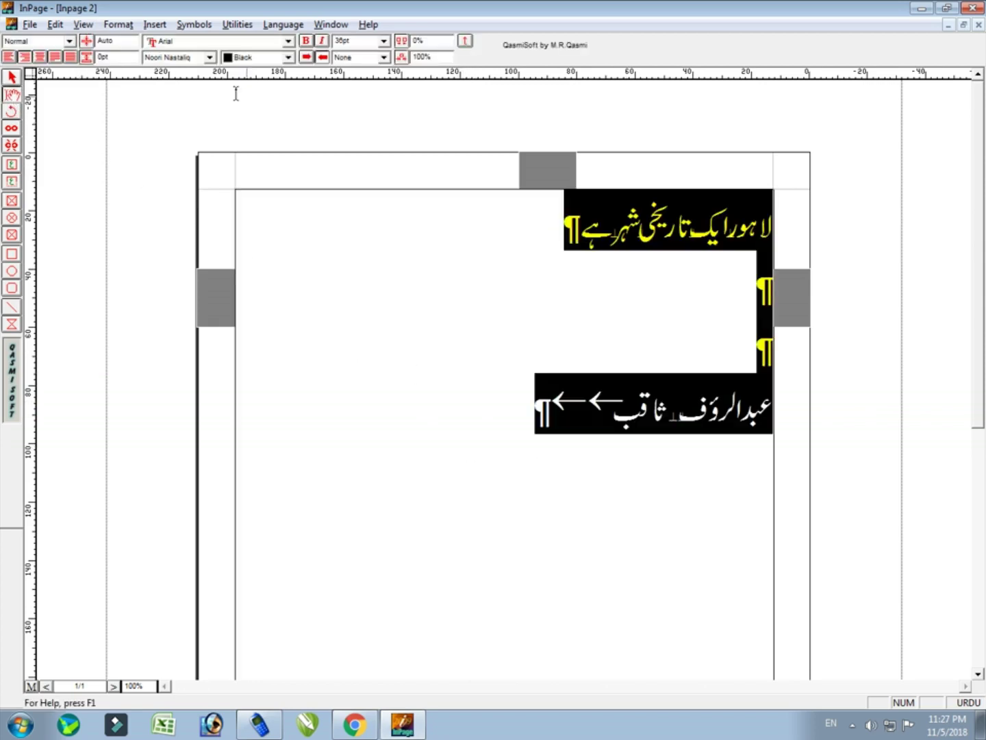
pyautogui.click(83, 24)
pyautogui.click(134, 206)
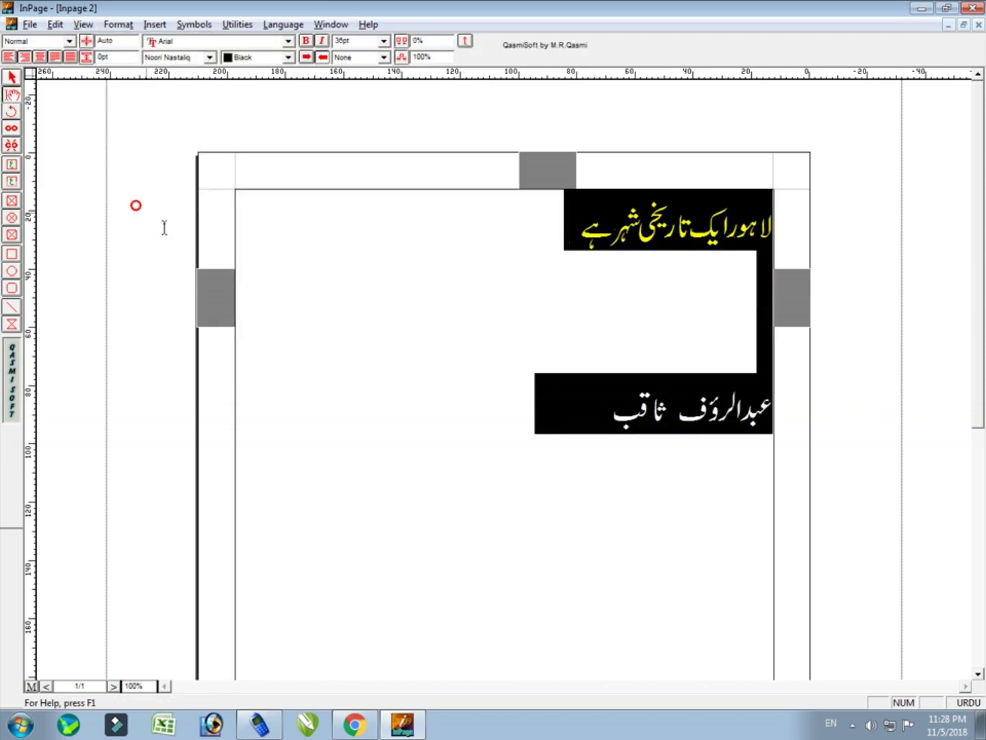
pyautogui.click(431, 403)
# Delete the gray horizontal band and the gray vertical bar
pyautogui.click(250, 302)
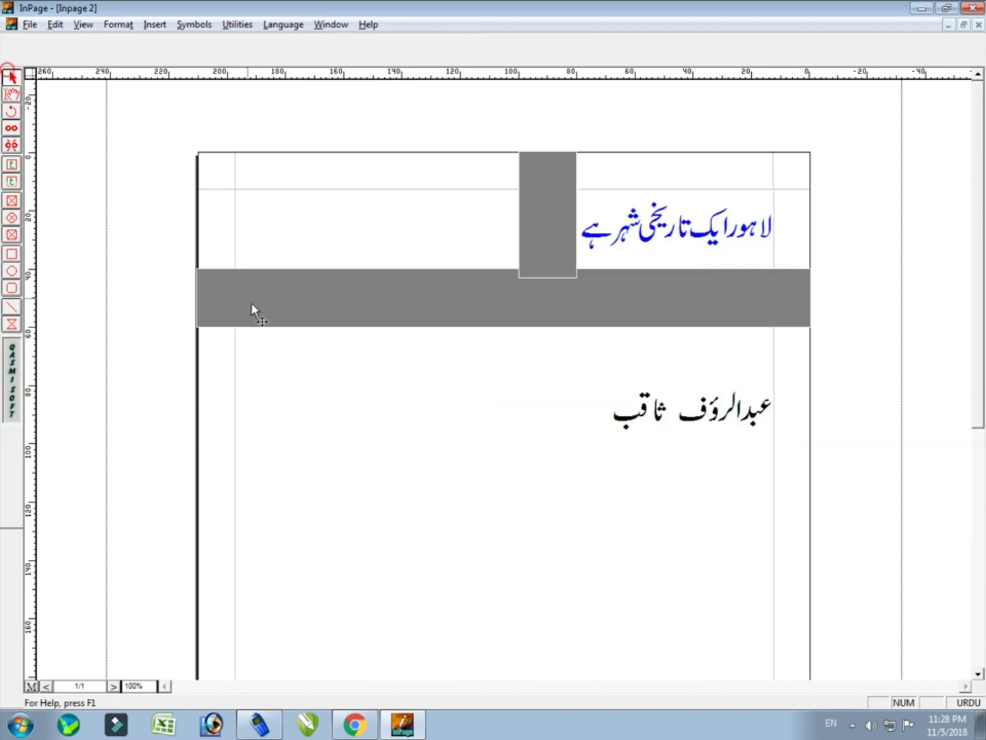
pyautogui.press('Delete')
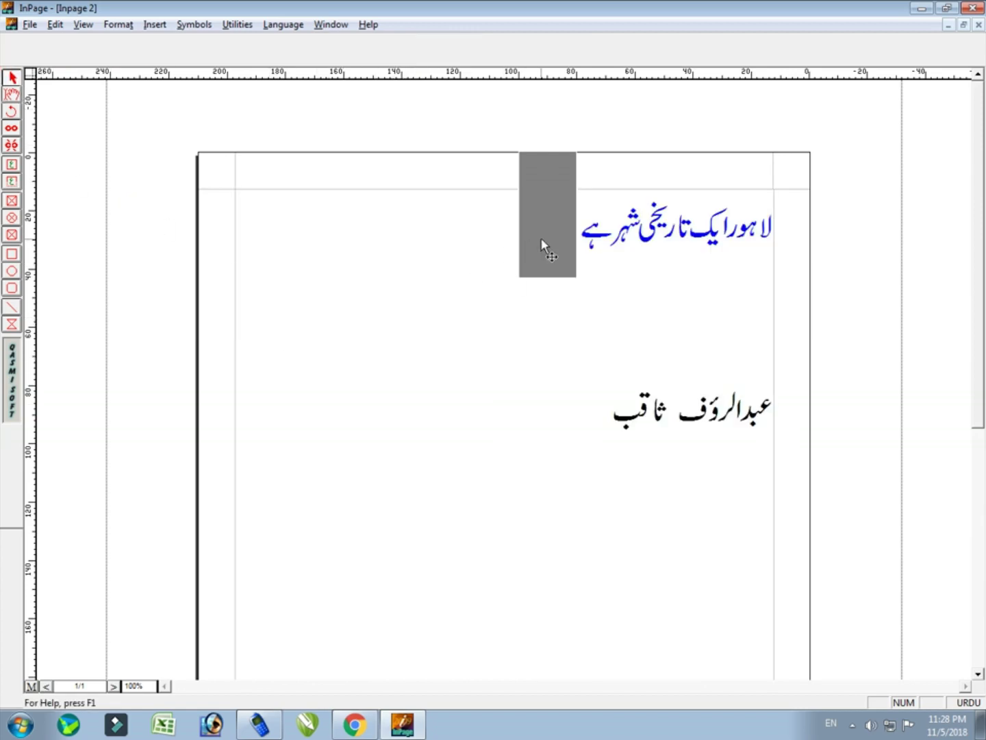
pyautogui.click(544, 244)
pyautogui.press('Delete')
pyautogui.click(12, 95)
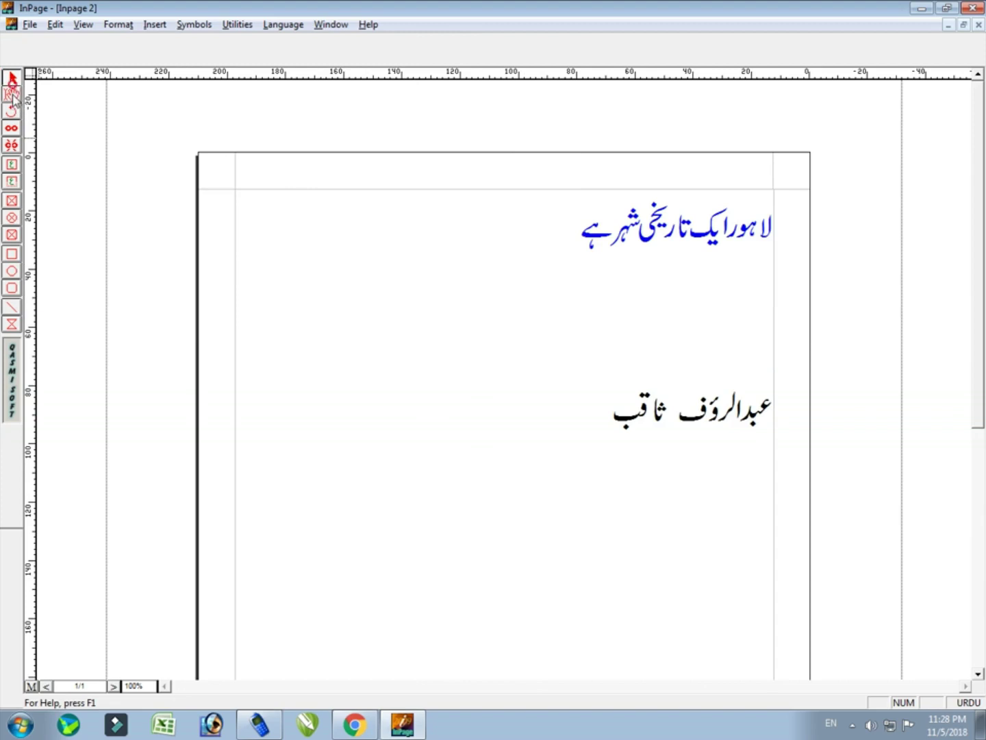
# Remove the empty lines so the Urdu name sits directly beneath the heading
pyautogui.click(671, 409)
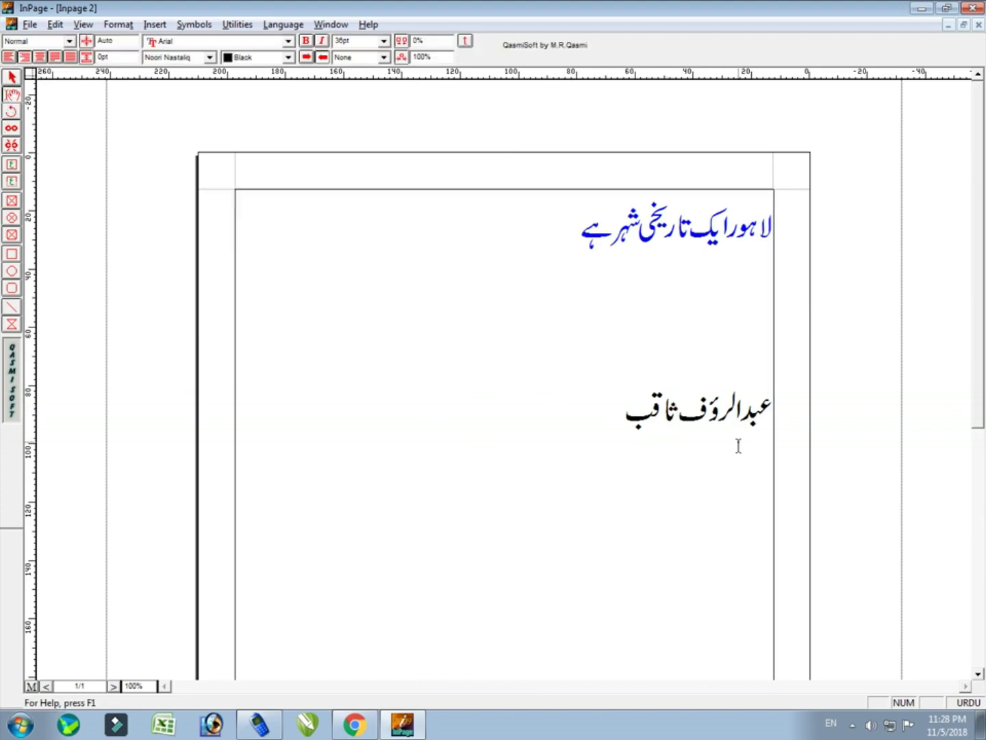
pyautogui.click(769, 416)
pyautogui.press('BackSpace')
pyautogui.press('BackSpace')
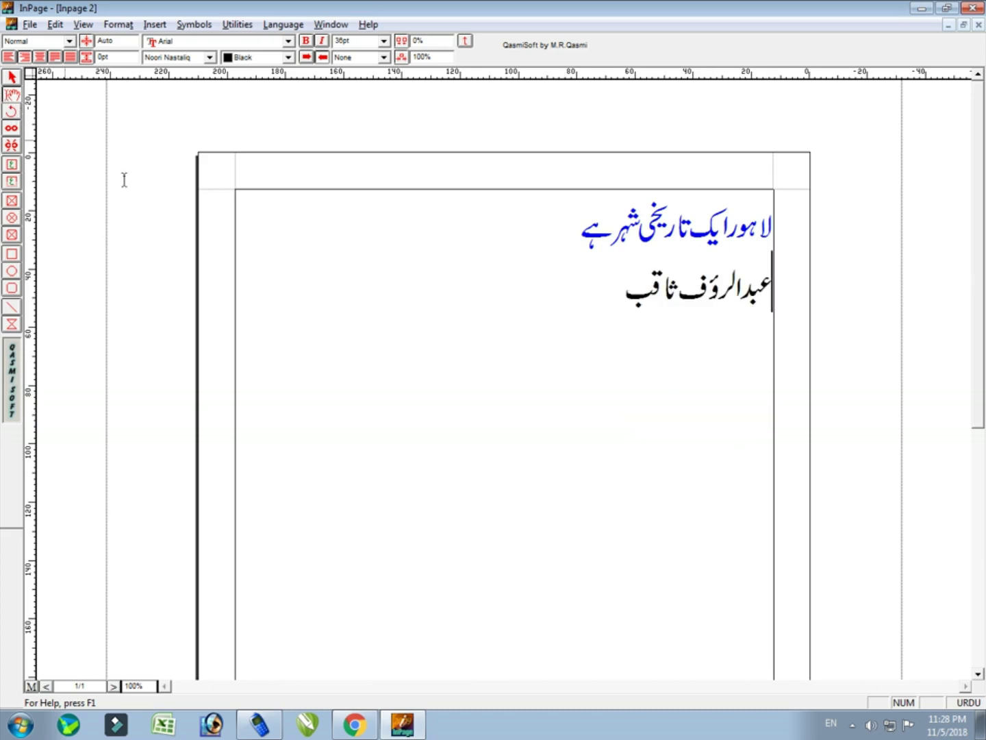
# Colour the Urdu name line Red, keeping Noori Nastaliq, then minimize InPage
pyautogui.click(562, 311)
pyautogui.hotkey('shift', 'Home')
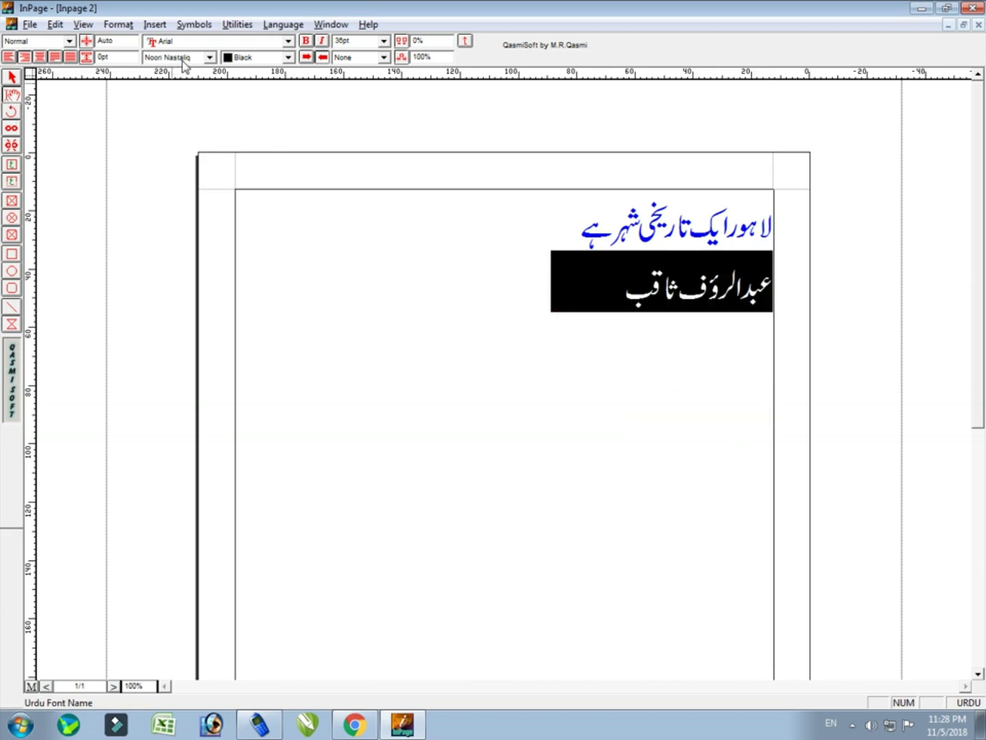
pyautogui.click(183, 62)
pyautogui.click(269, 69)
pyautogui.click(286, 58)
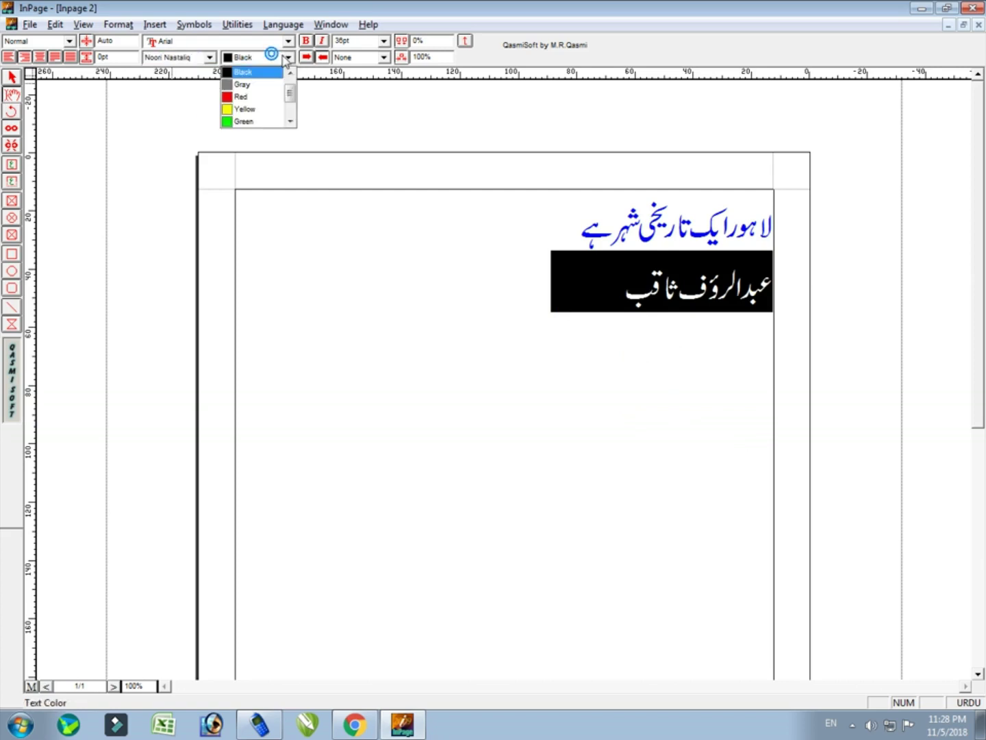
pyautogui.click(255, 96)
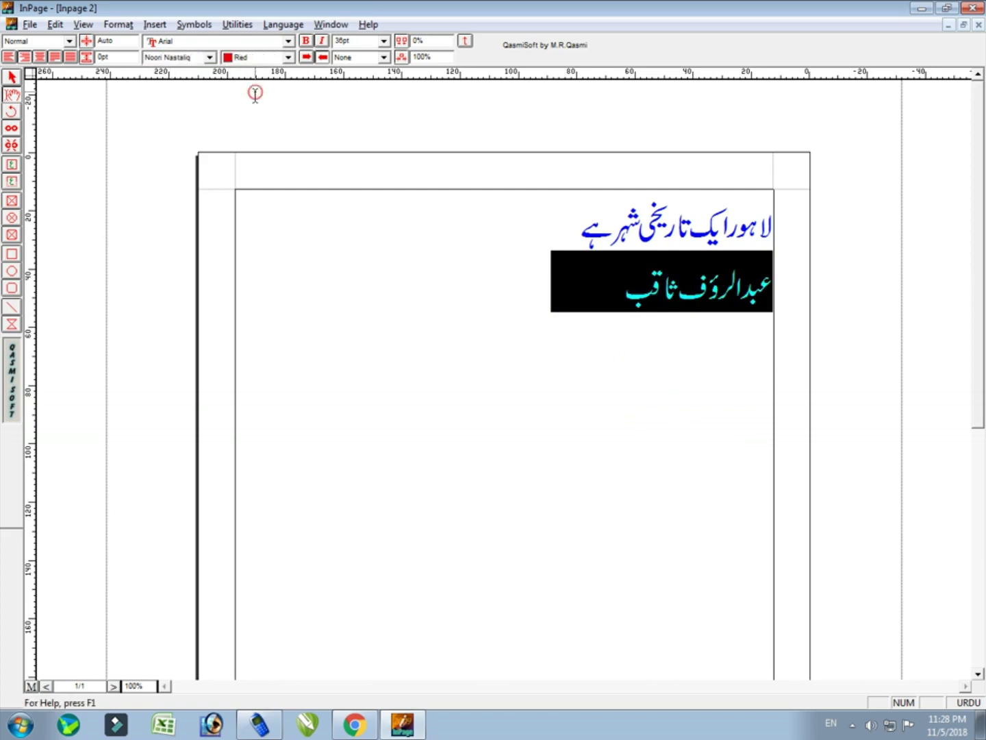
pyautogui.click(16, 79)
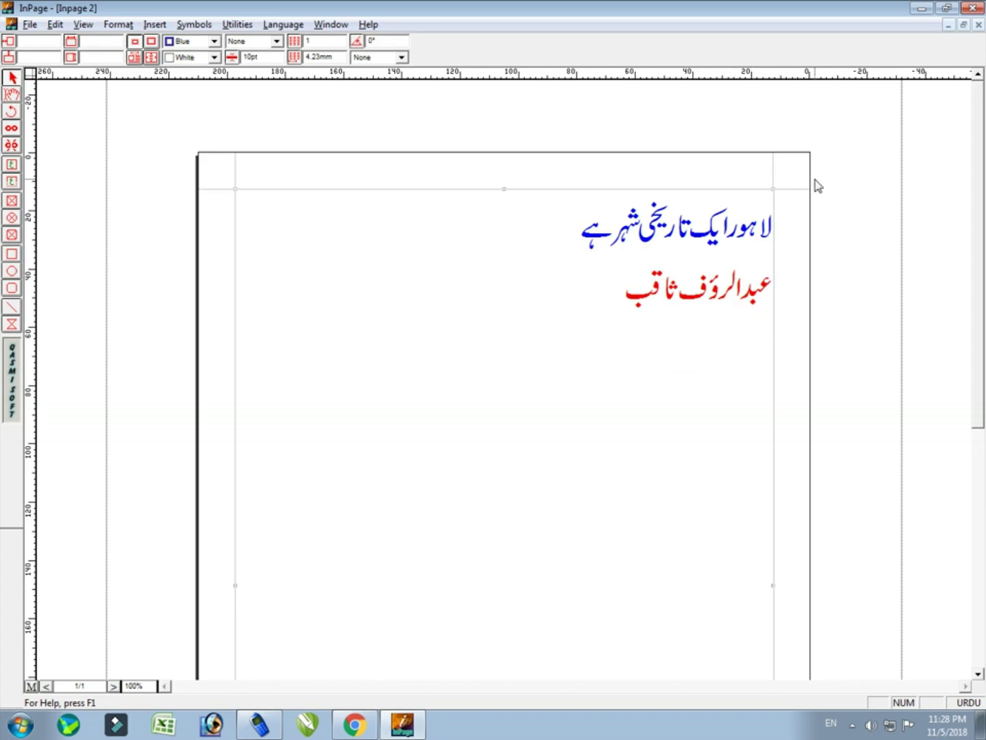
pyautogui.click(922, 8)
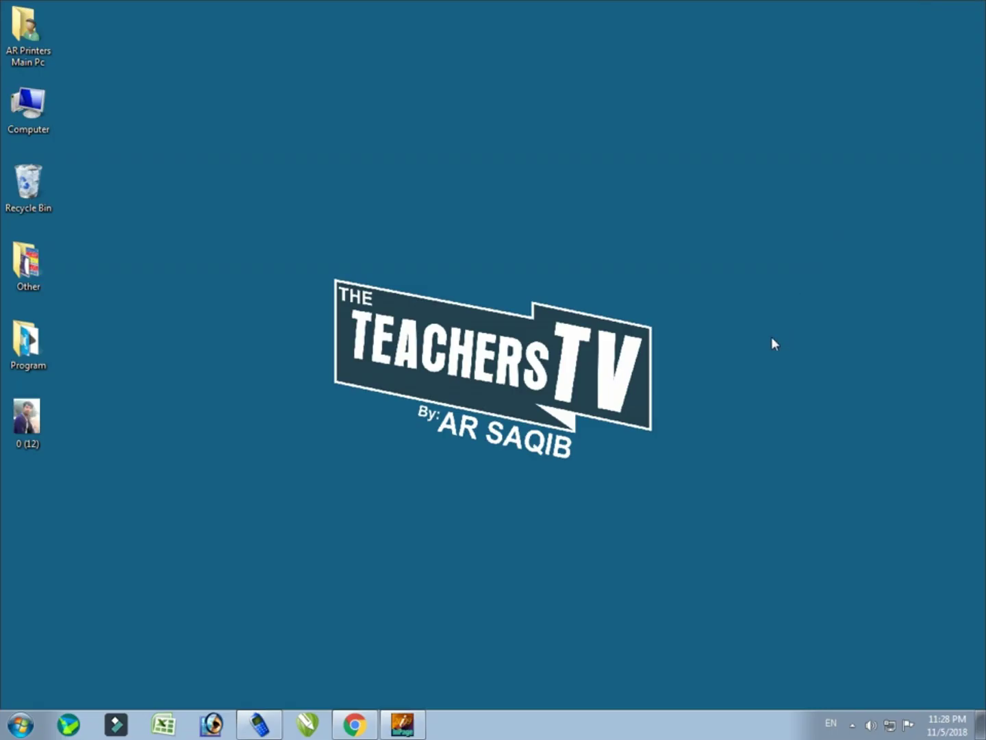